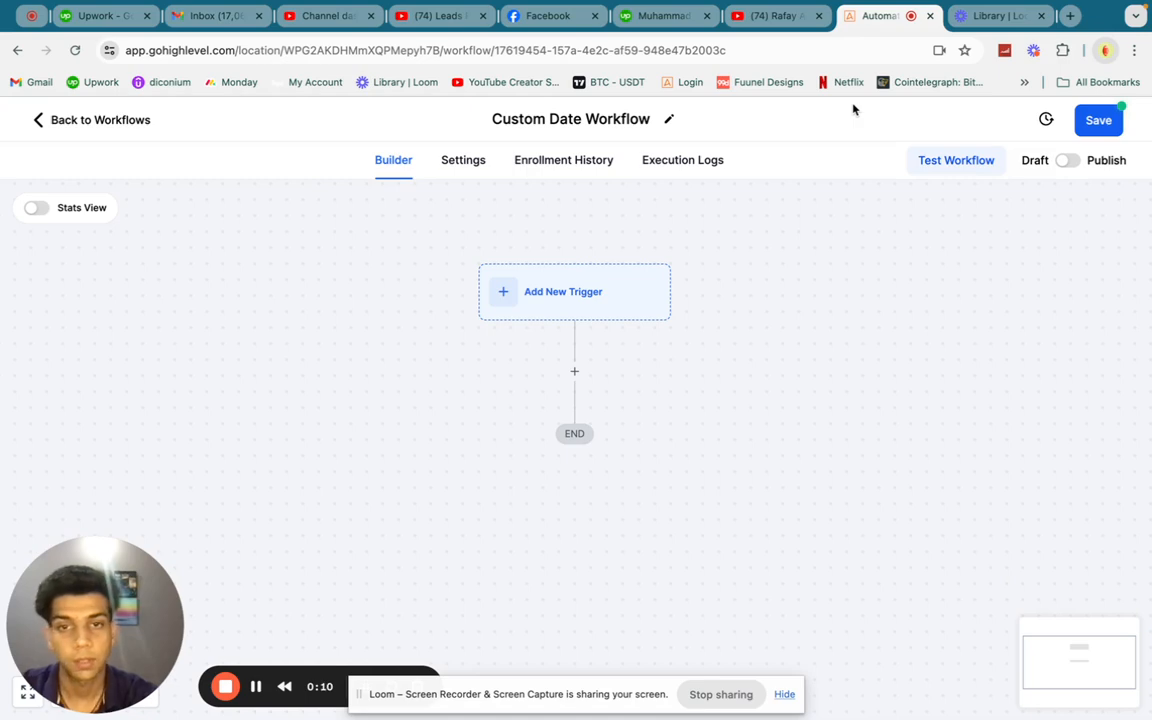
# Insert a Set Event Start Date action directly below the trigger in the workflow
pyautogui.scroll(-2, 644, 395)
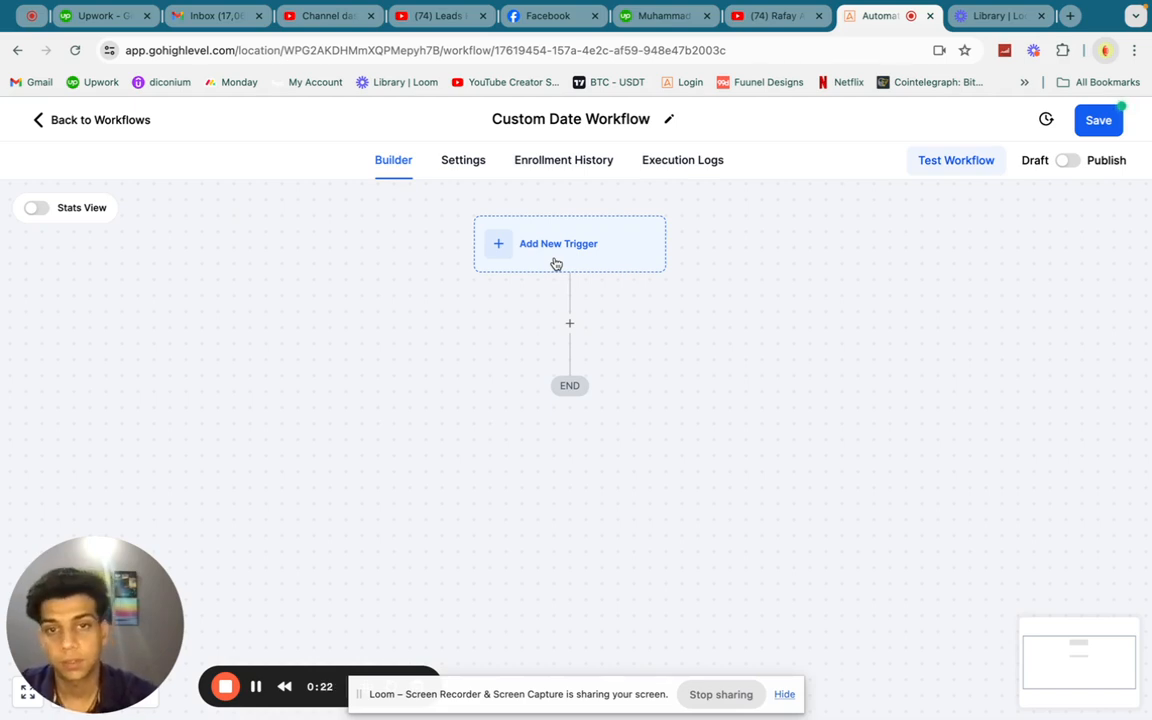
pyautogui.click(569, 326)
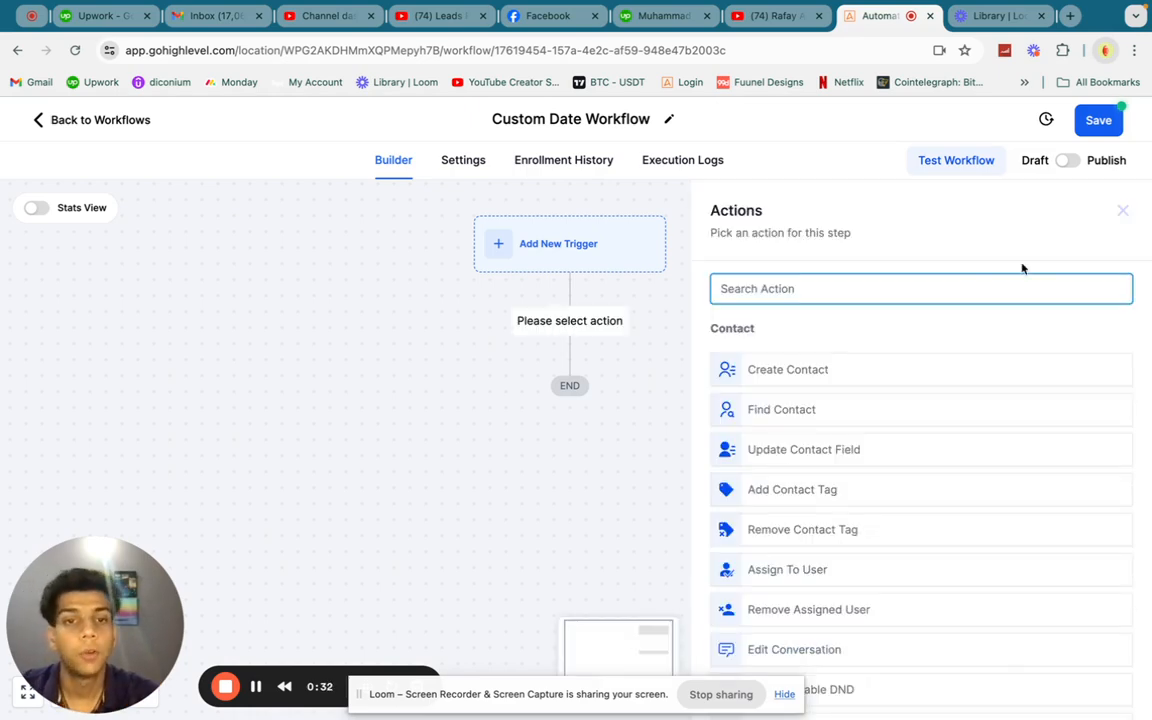
pyautogui.write('event')
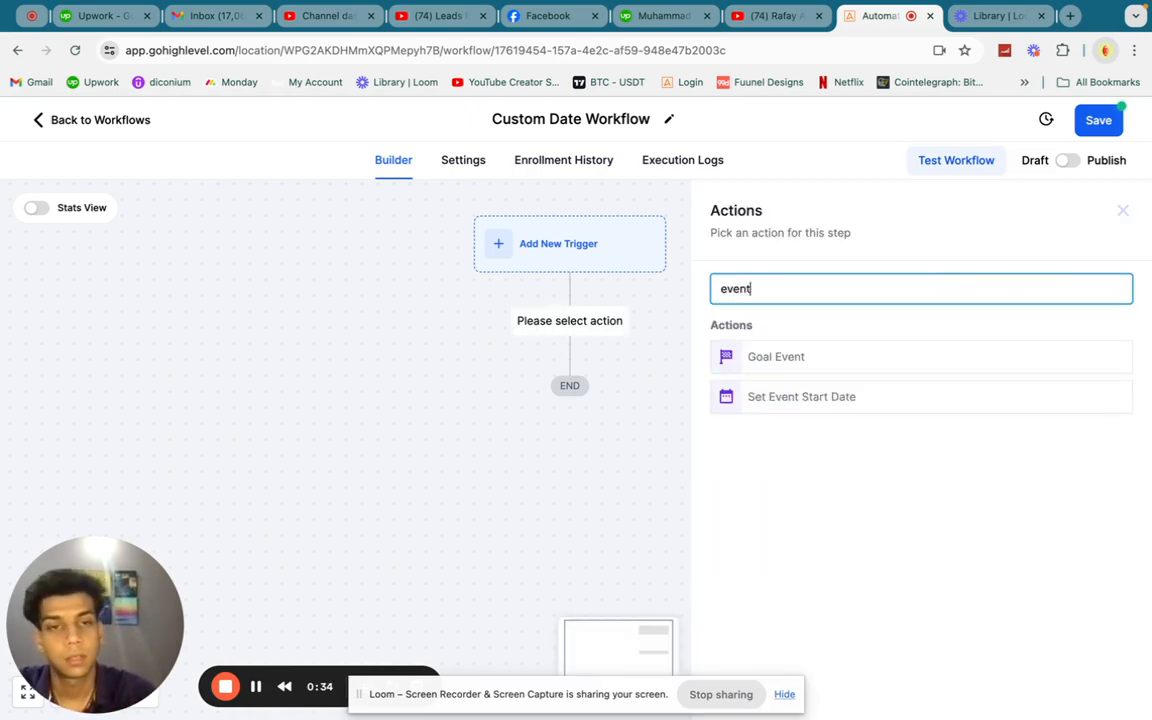
pyautogui.click(846, 398)
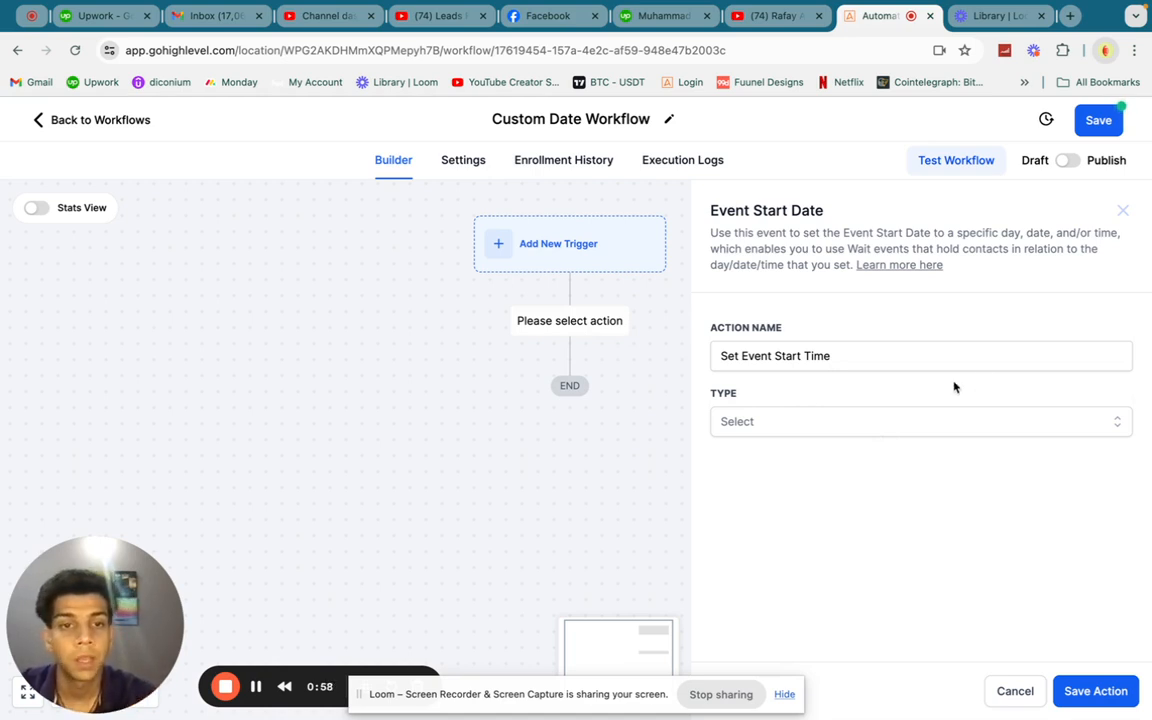
# Set the event start date type to Custom Field, use the contact's Date Of Birth field, and save the action
pyautogui.tripleClick(751, 215)
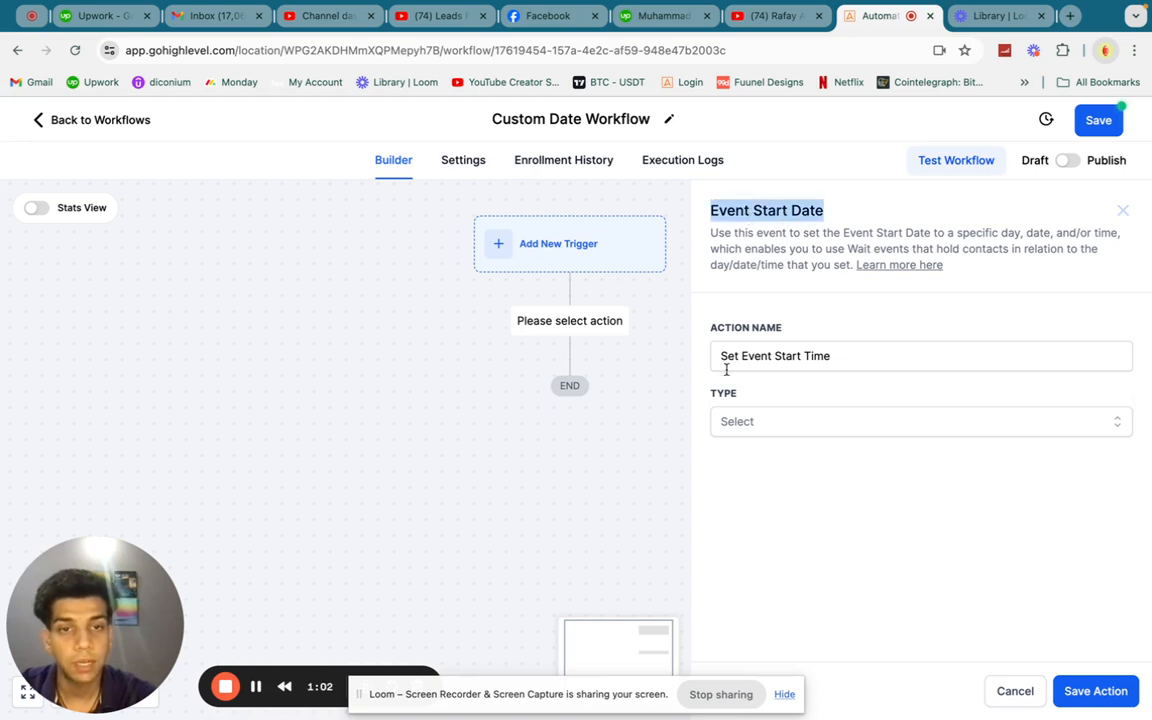
pyautogui.click(815, 430)
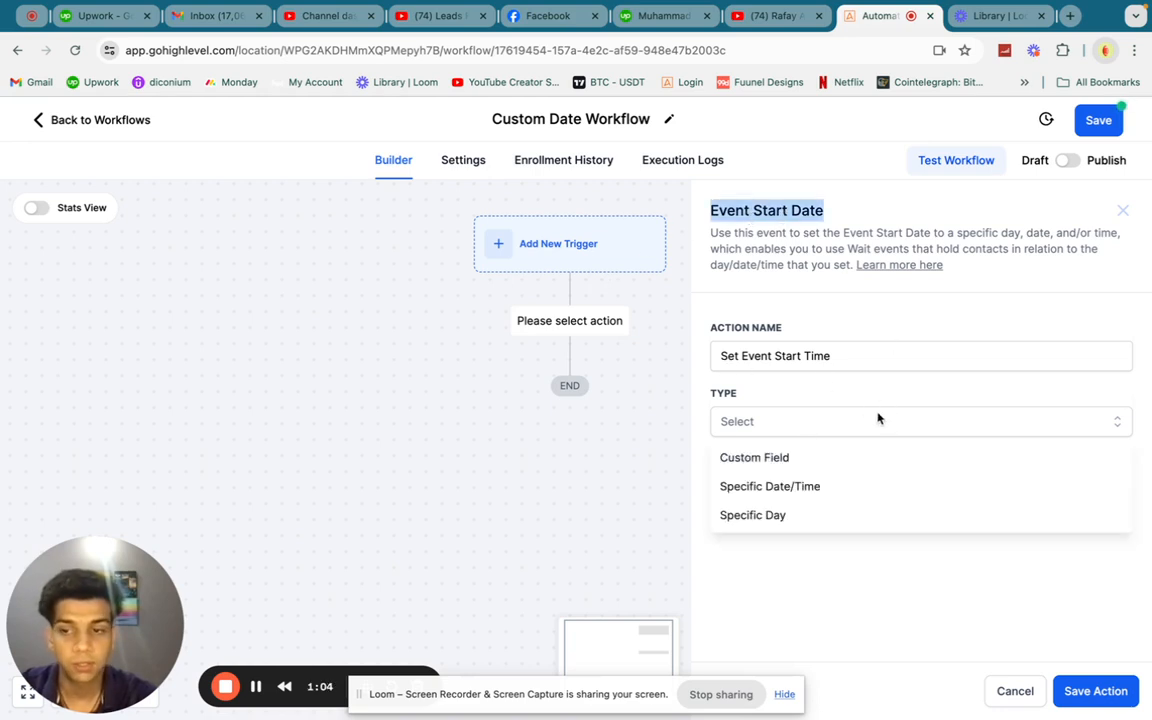
pyautogui.click(804, 464)
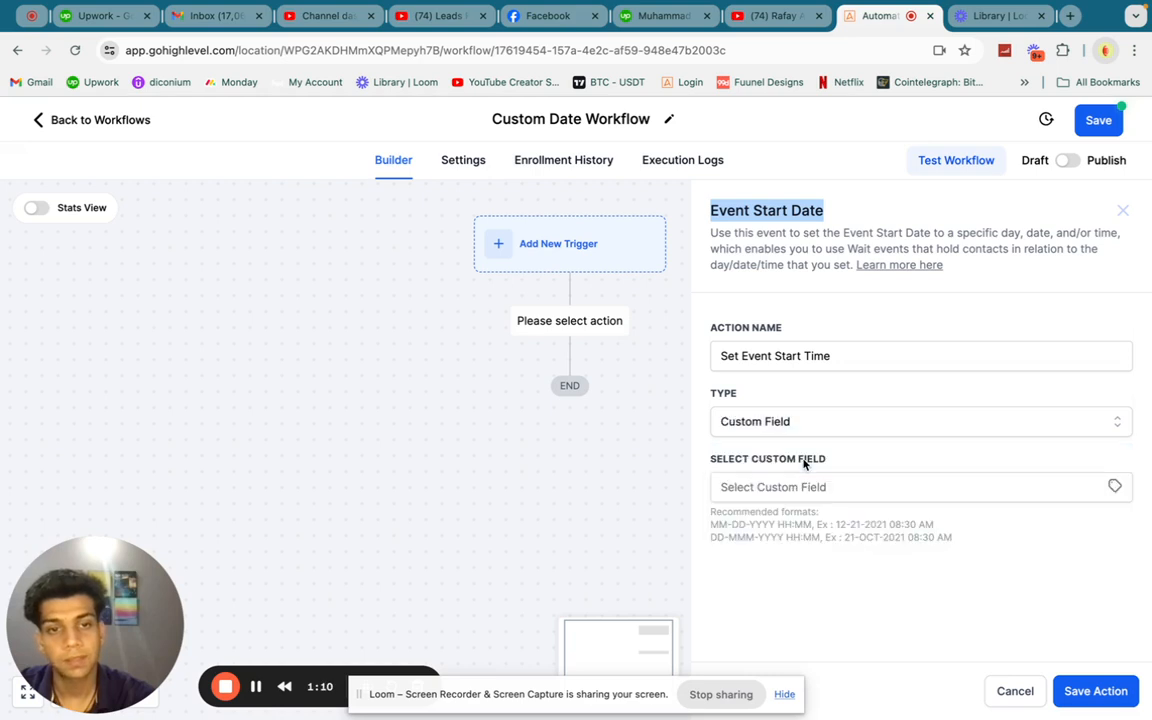
pyautogui.click(823, 487)
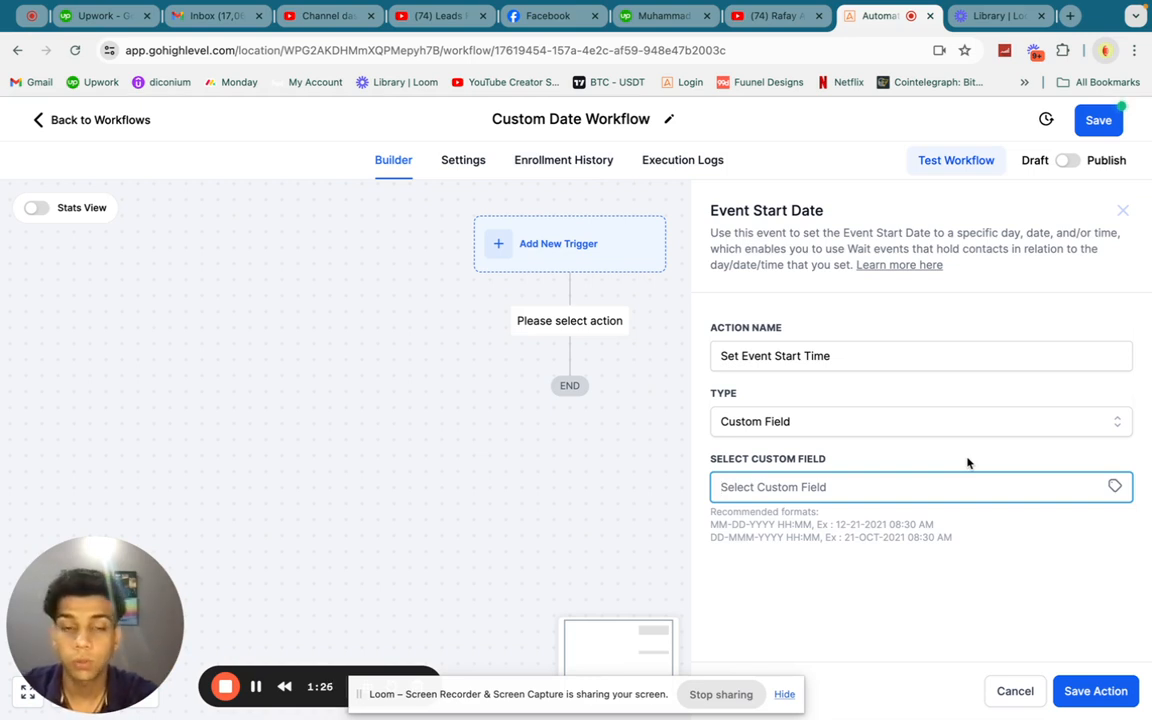
pyautogui.click(1115, 487)
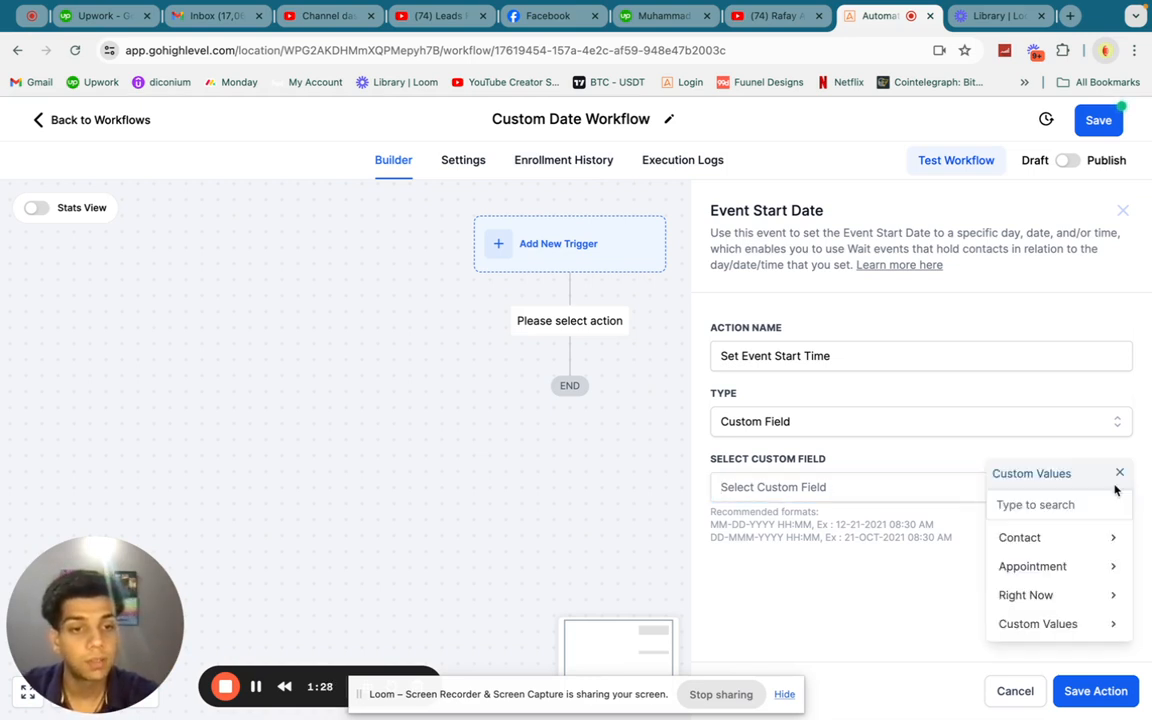
pyautogui.click(1041, 546)
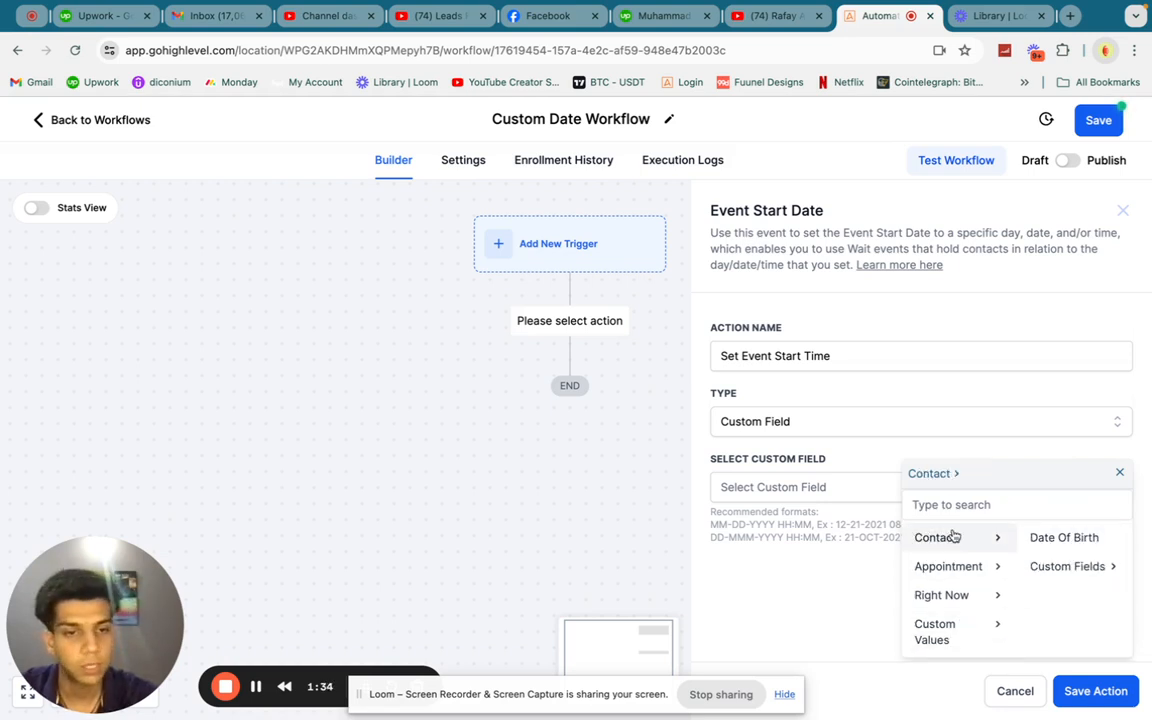
pyautogui.click(1063, 537)
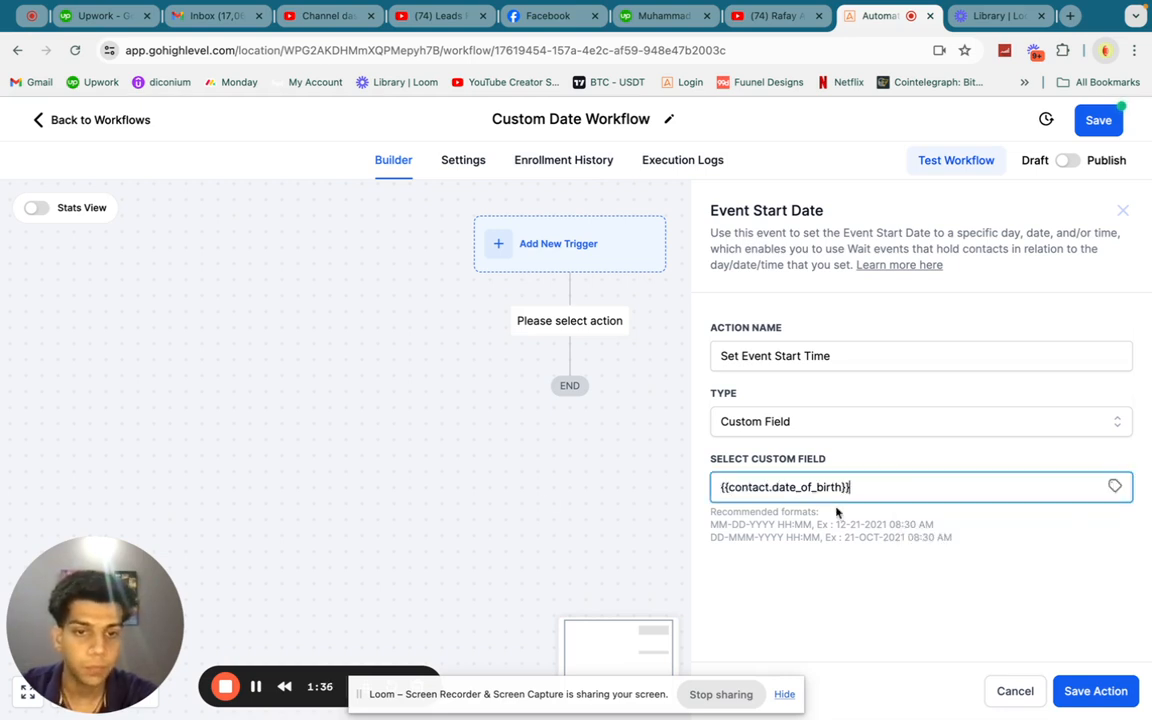
pyautogui.click(1082, 693)
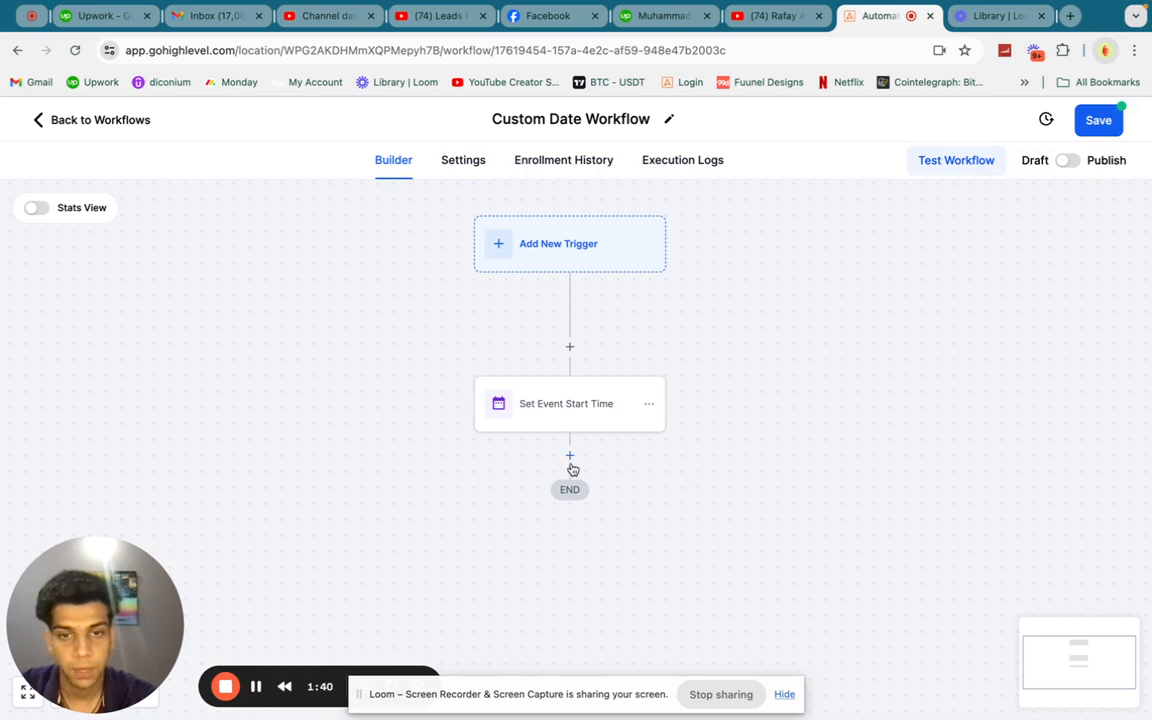
# Add a Wait action after Set Event Start Time and make it wait for Event / Appointment time
pyautogui.click(570, 456)
pyautogui.write('wait')
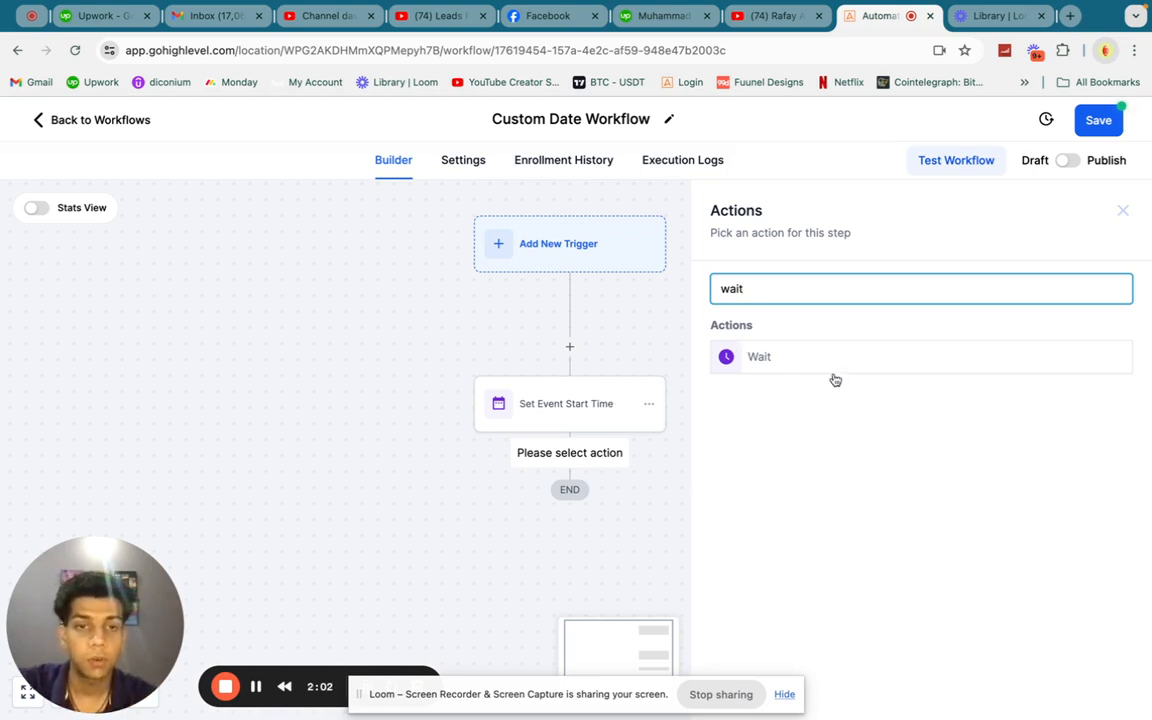
pyautogui.click(754, 362)
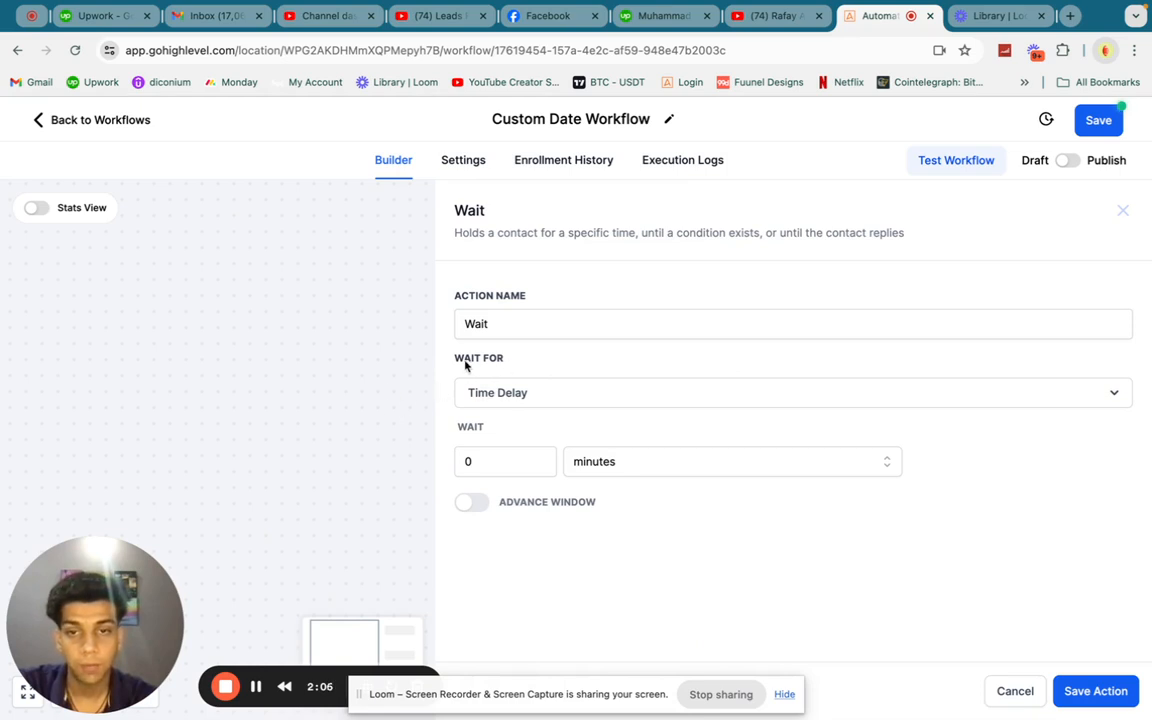
pyautogui.click(540, 398)
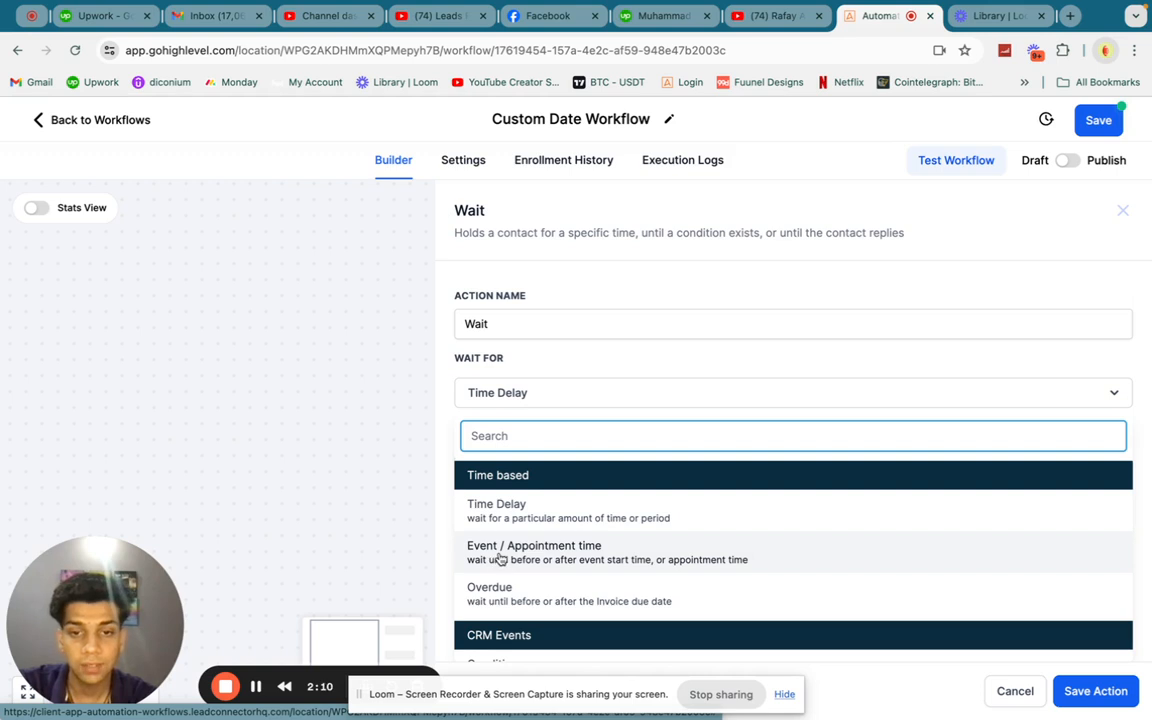
pyautogui.click(553, 556)
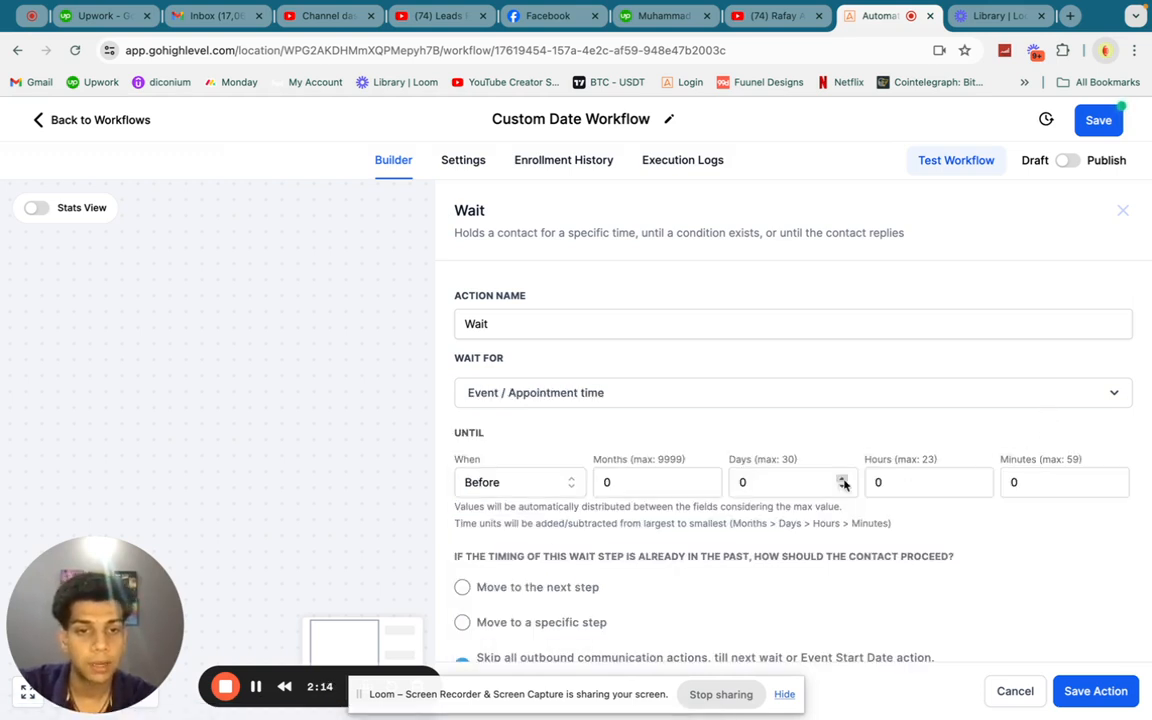
# Set the wait to 2 days before the event and save the action
pyautogui.click(935, 487)
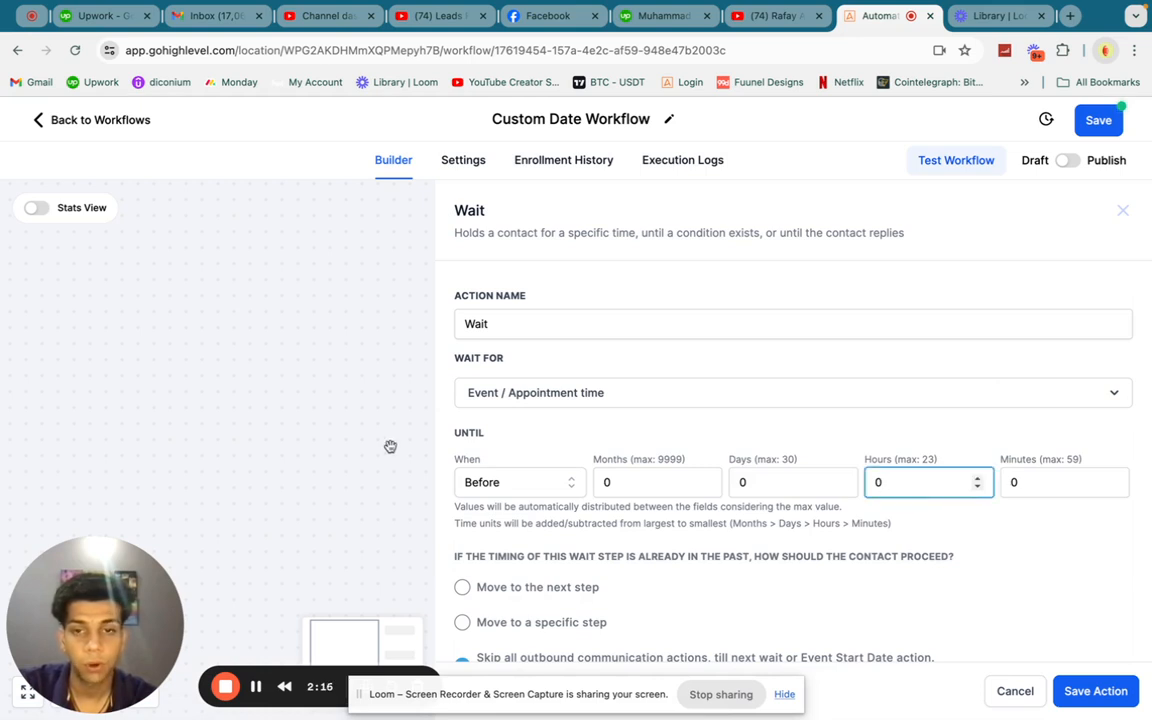
pyautogui.doubleClick(894, 481)
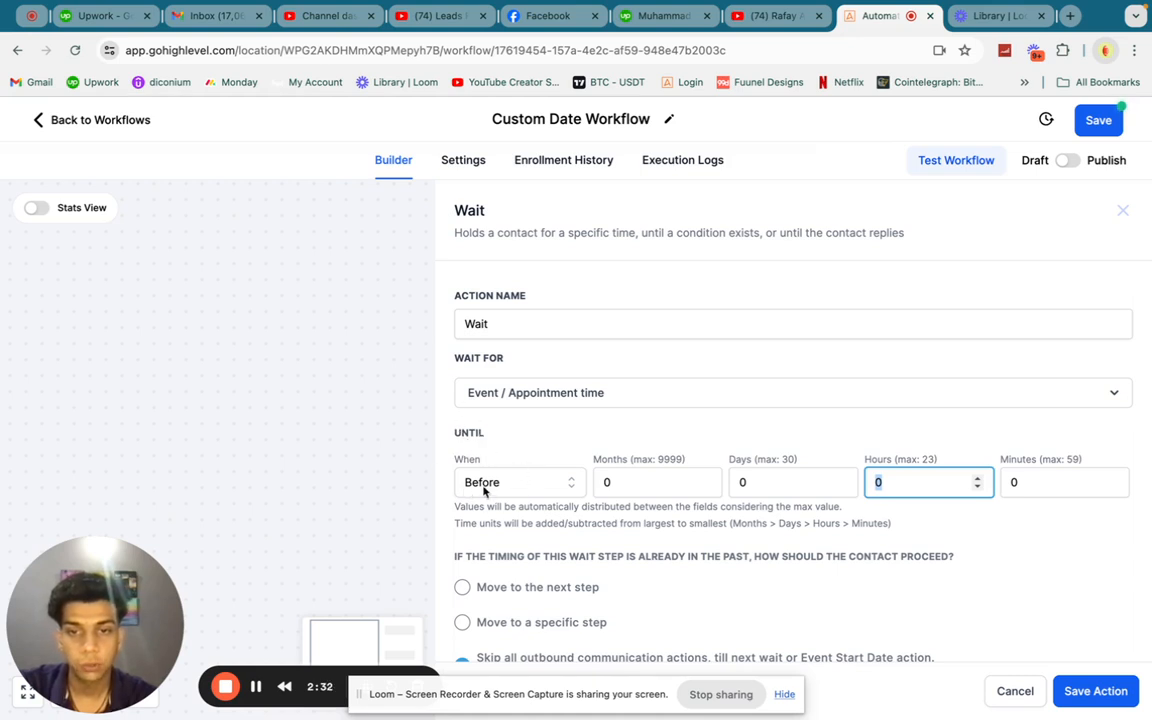
pyautogui.click(761, 485)
pyautogui.press('BackSpace')
pyautogui.write('2')
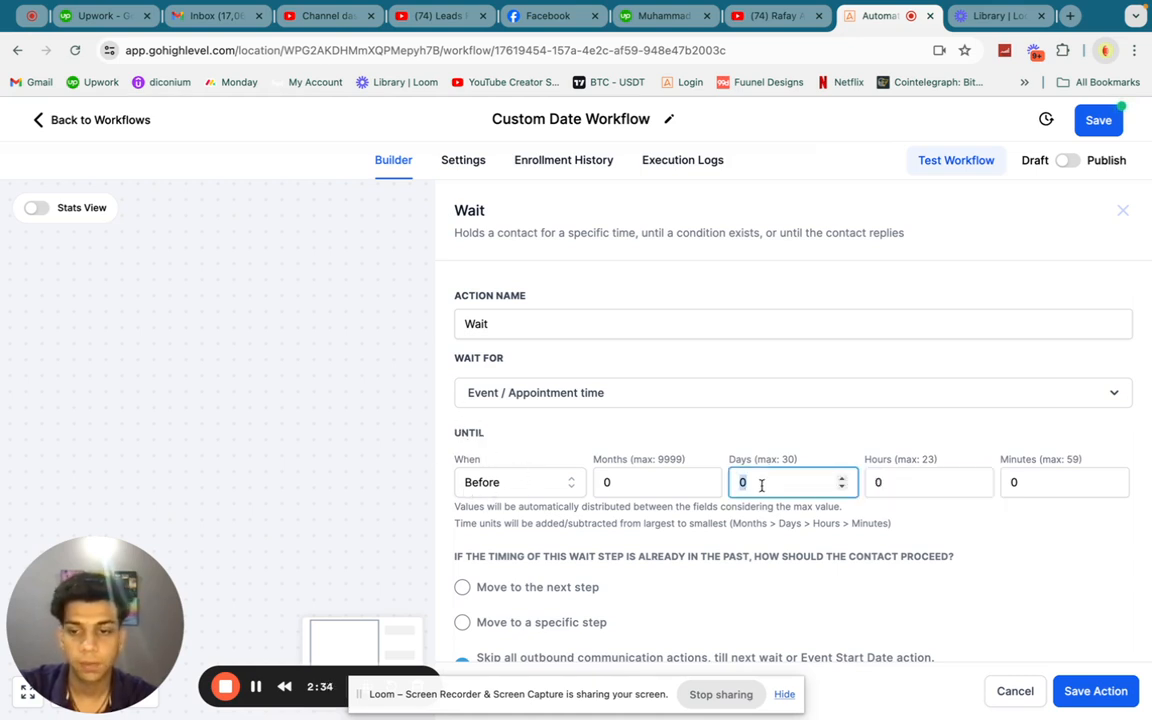
pyautogui.click(1071, 704)
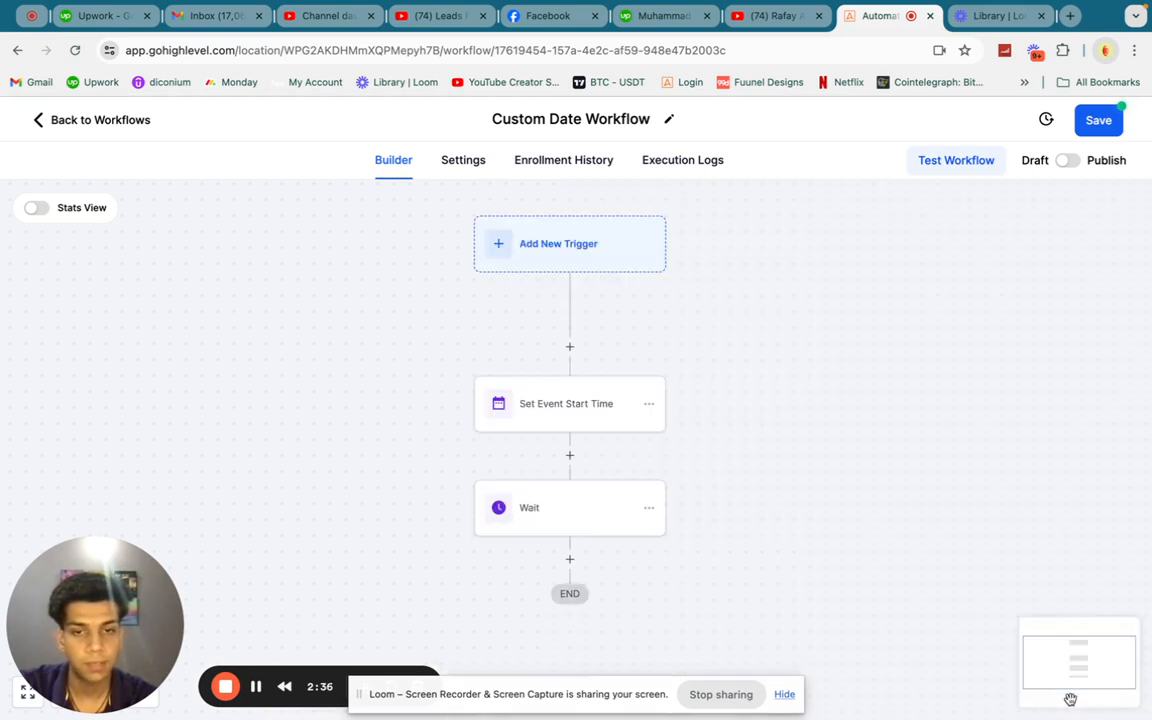
# Add a Send SMS action after the Wait step
pyautogui.click(572, 526)
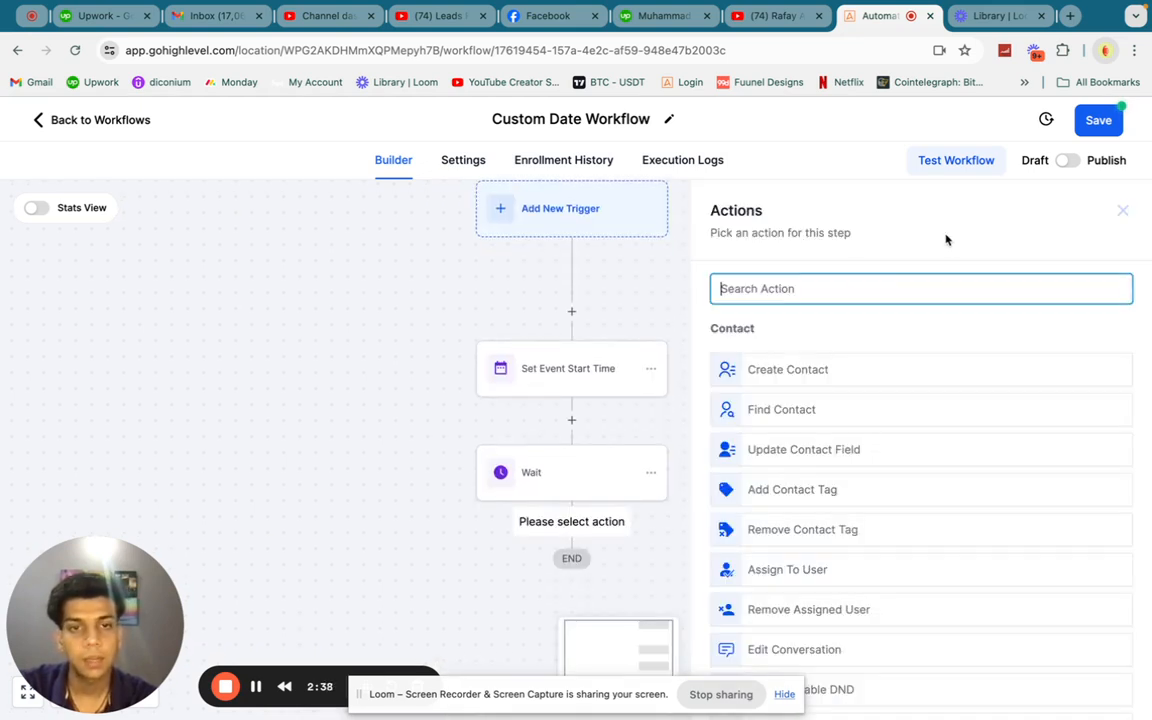
pyautogui.write('Smsm')
pyautogui.press('BackSpace')
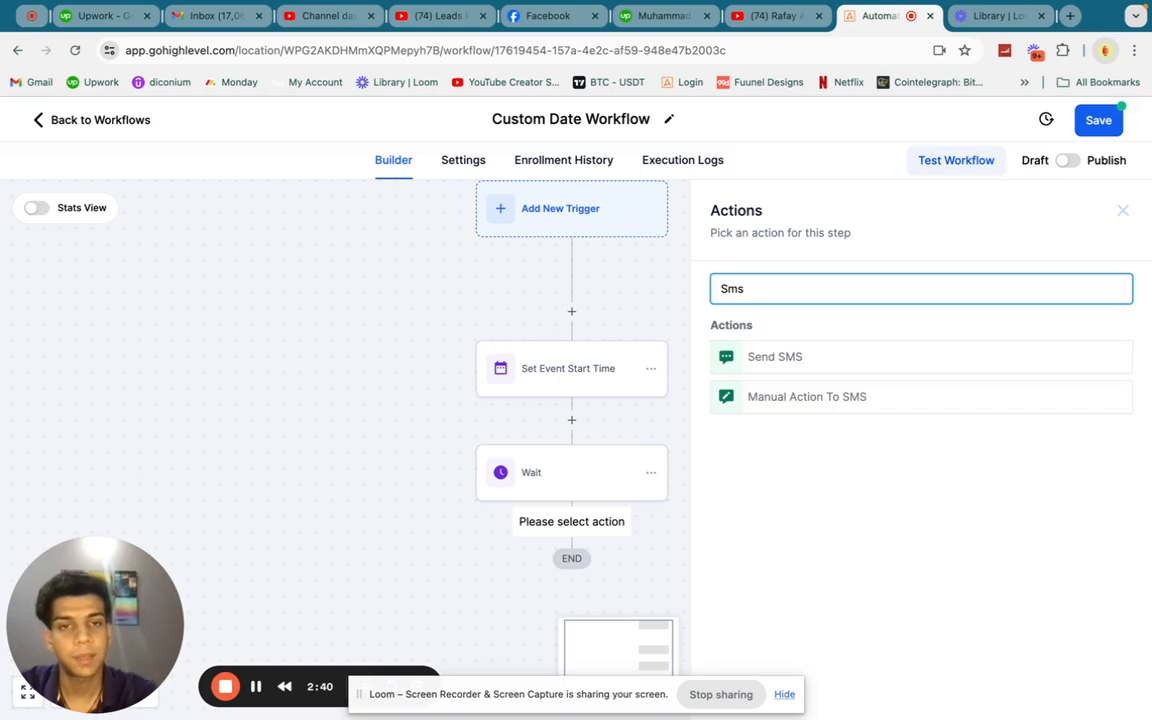
pyautogui.click(814, 372)
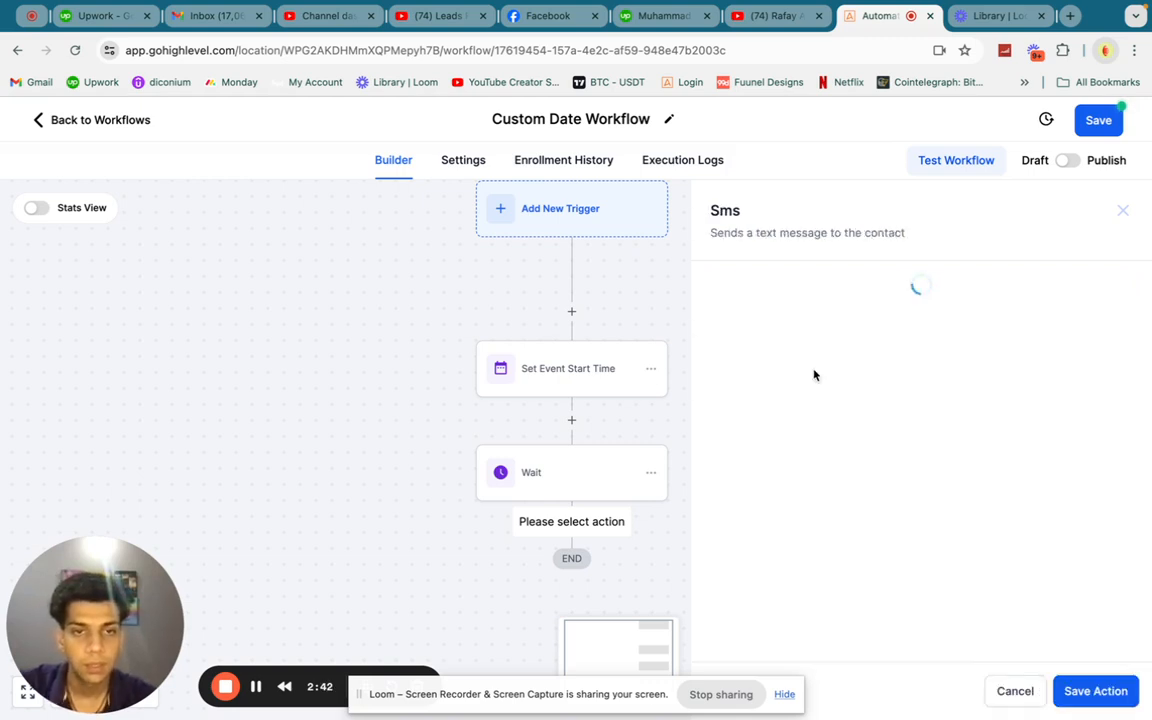
# Write the SMS message "Your birthday is in two days. Happy Buirthday in advance" and save the action
pyautogui.write('Youre')
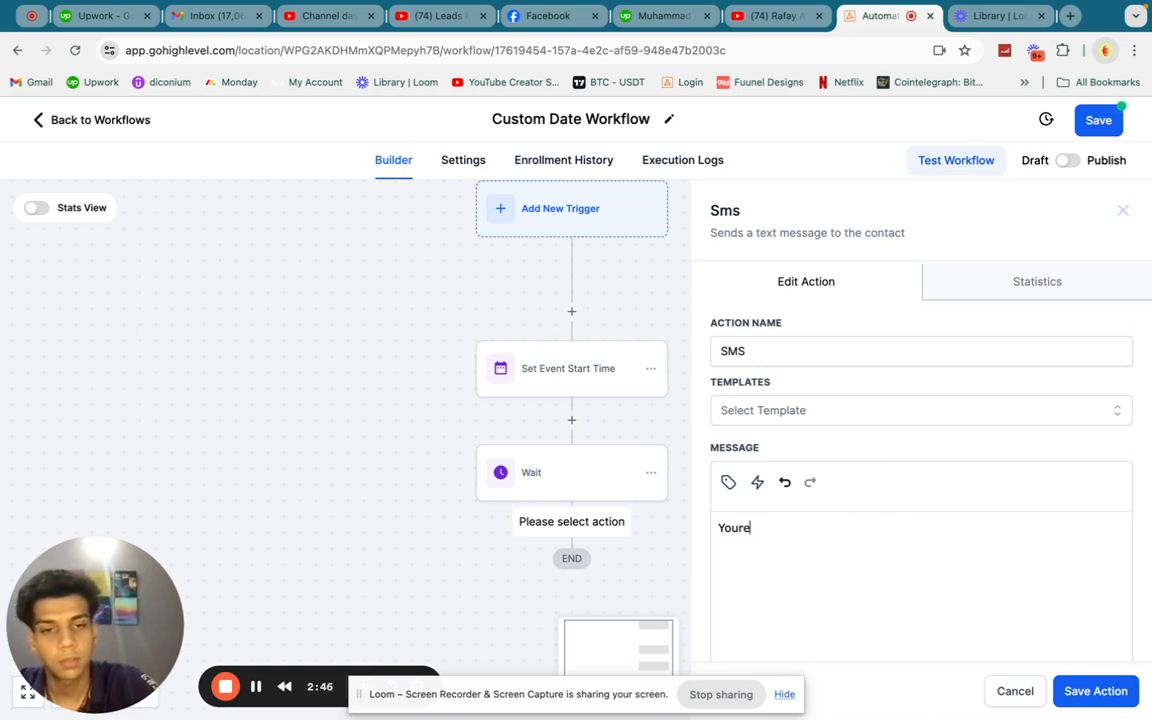
pyautogui.press('BackSpace')
pyautogui.write('bi')
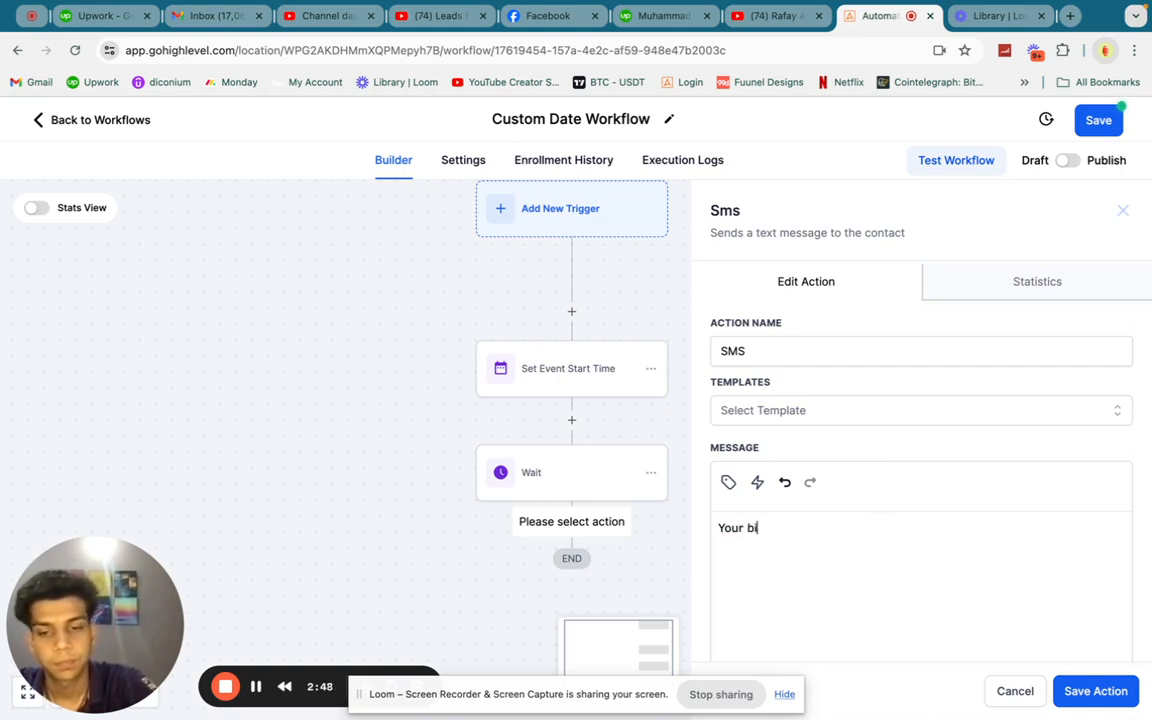
pyautogui.write('rthday is in')
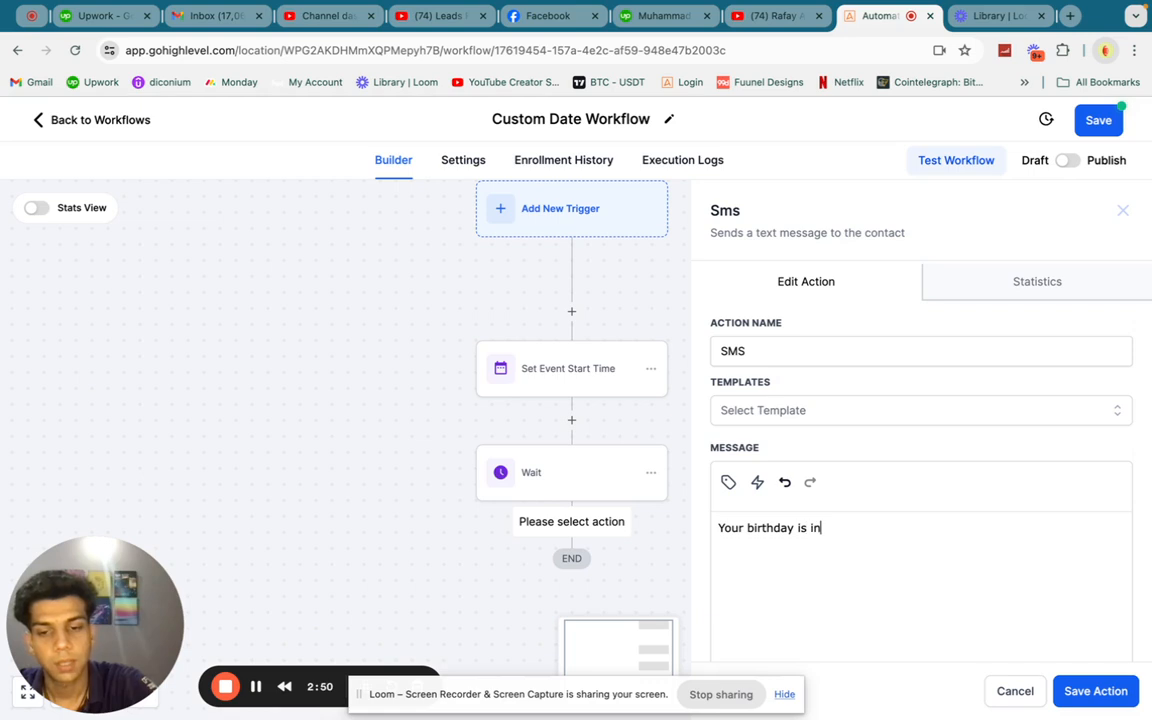
pyautogui.write(' two days')
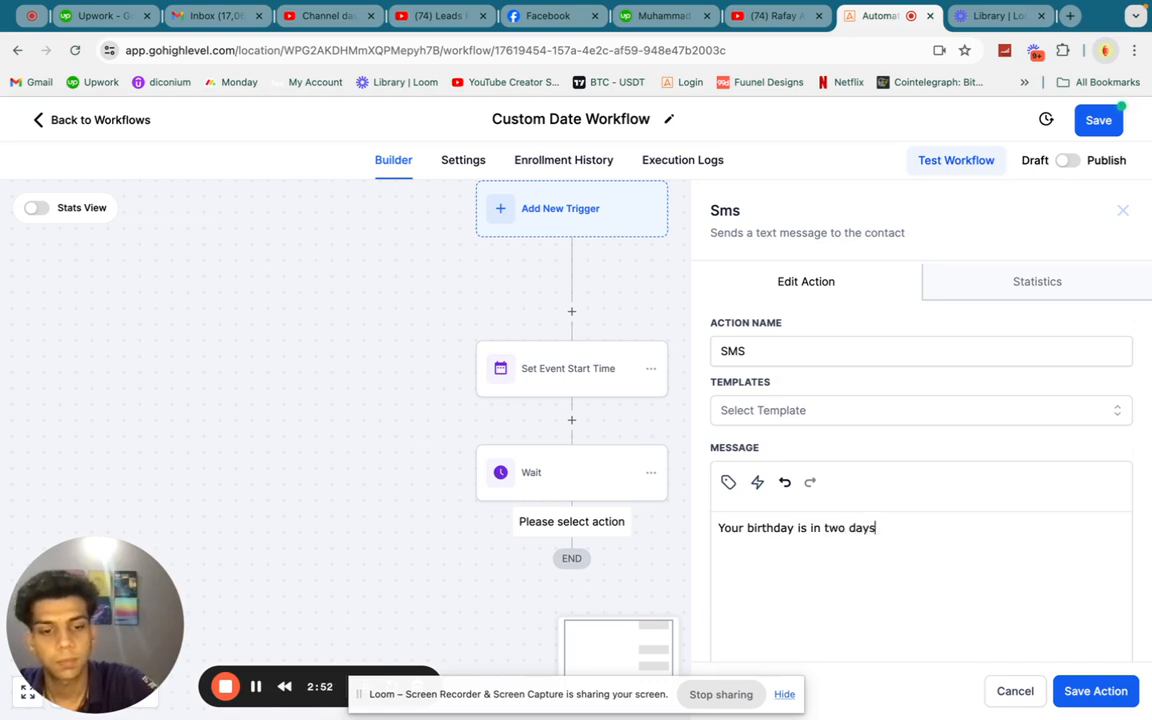
pyautogui.write('. Happt')
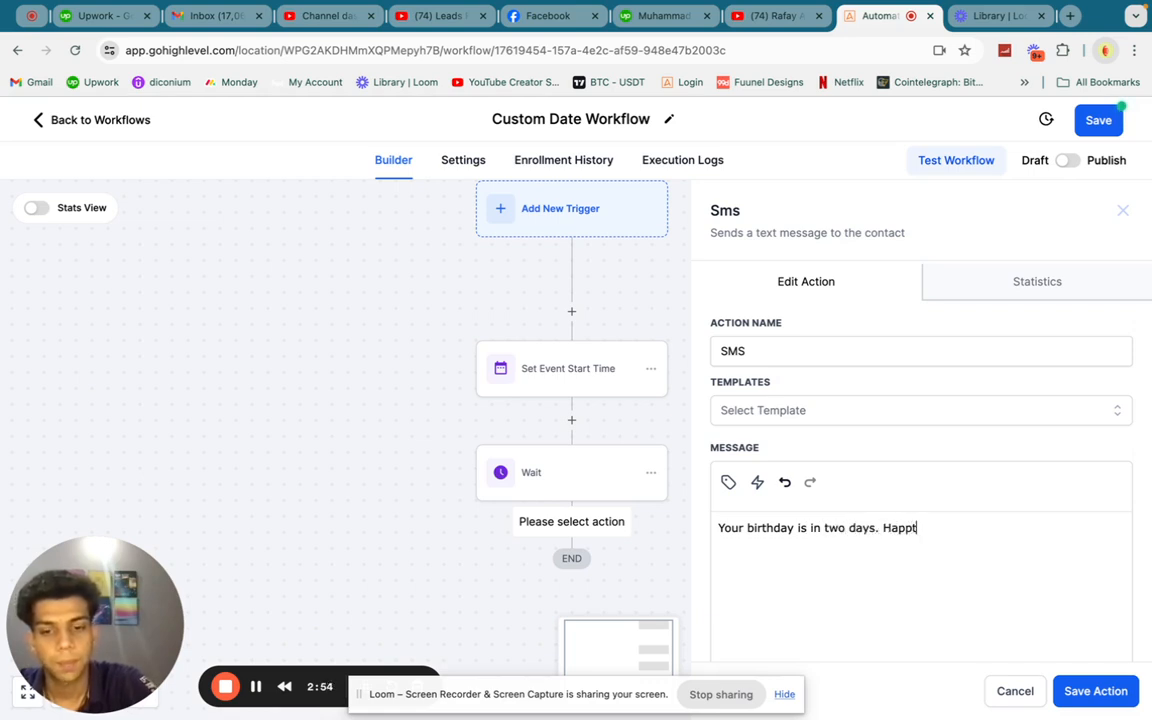
pyautogui.press('BackSpace')
pyautogui.write('y Buir')
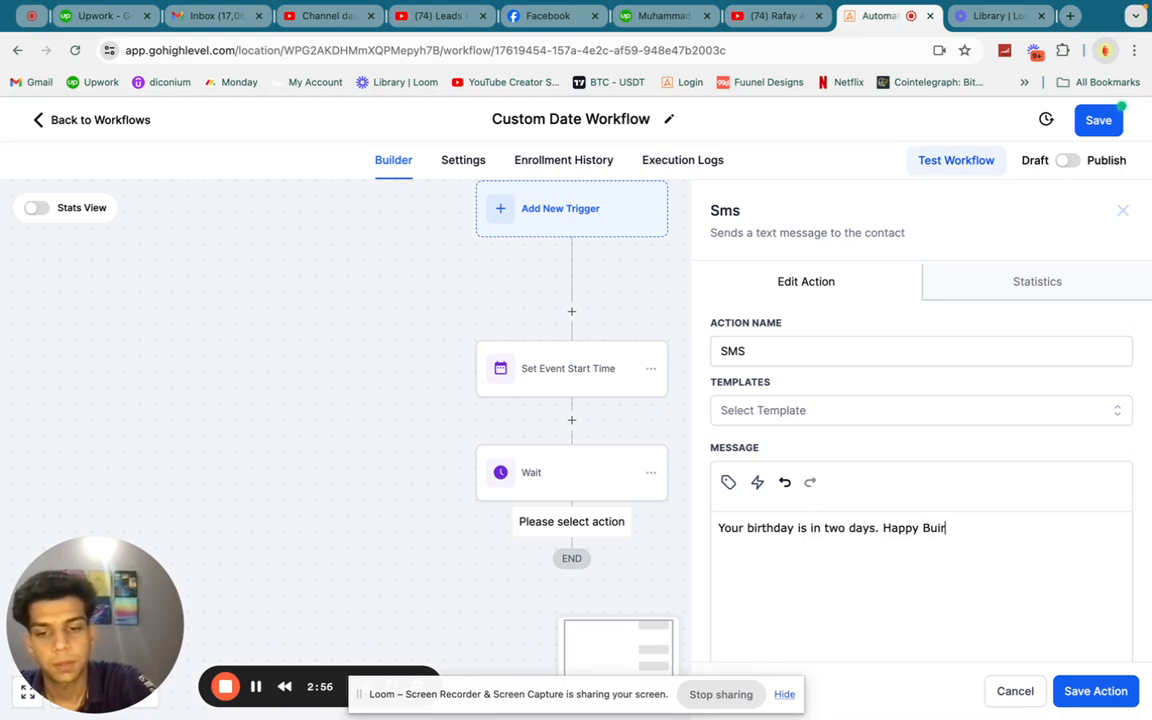
pyautogui.write('thday in da')
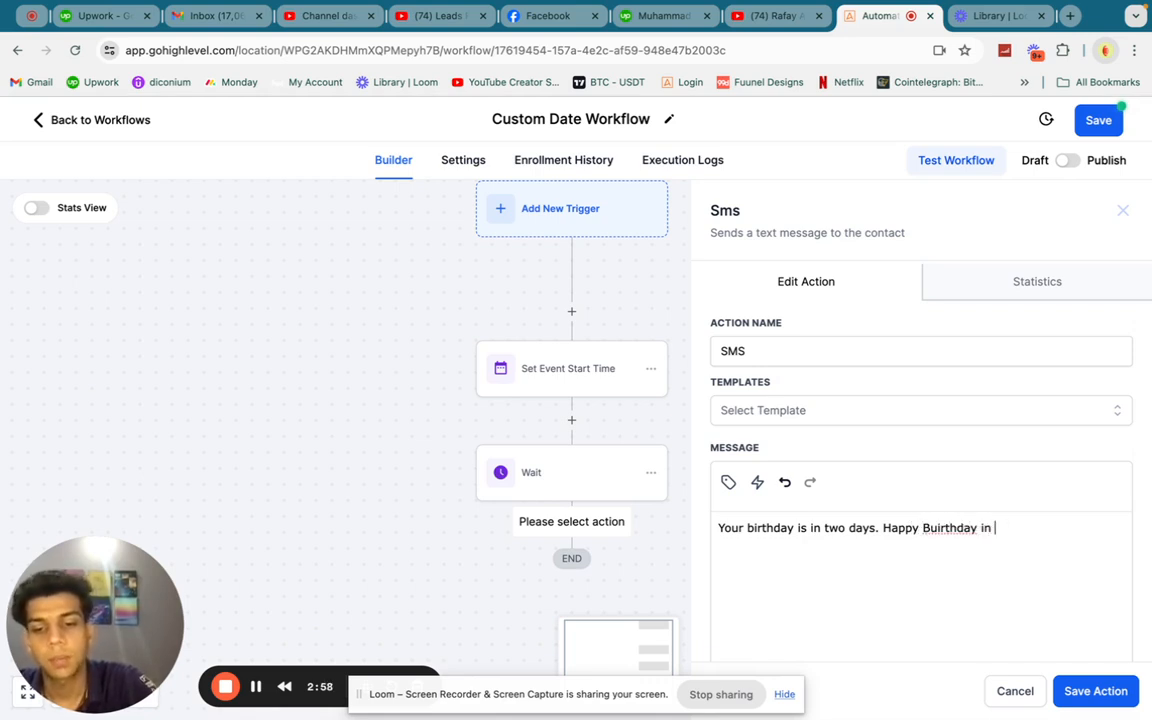
pyautogui.press('BackSpace')
pyautogui.press('BackSpace')
pyautogui.write('advance')
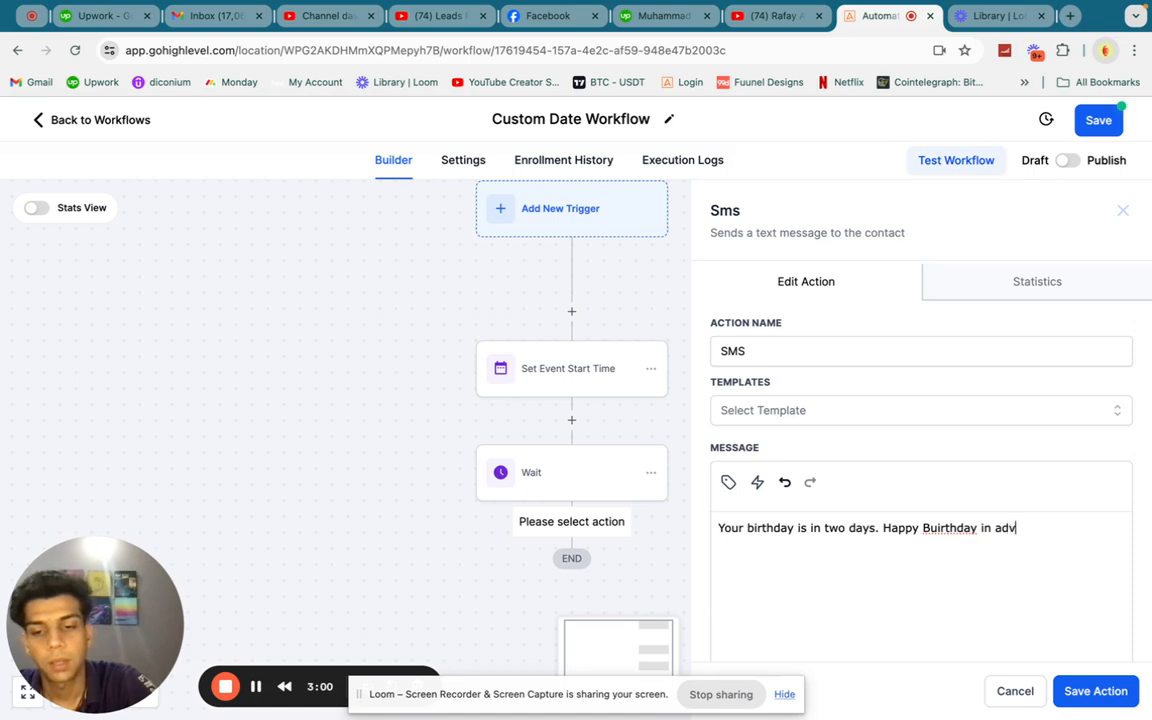
pyautogui.click(1095, 691)
# Add a Go To action after the SMS step, save it, and choose Set Event Start Time as its destination
pyautogui.scroll(-1, 629, 522)
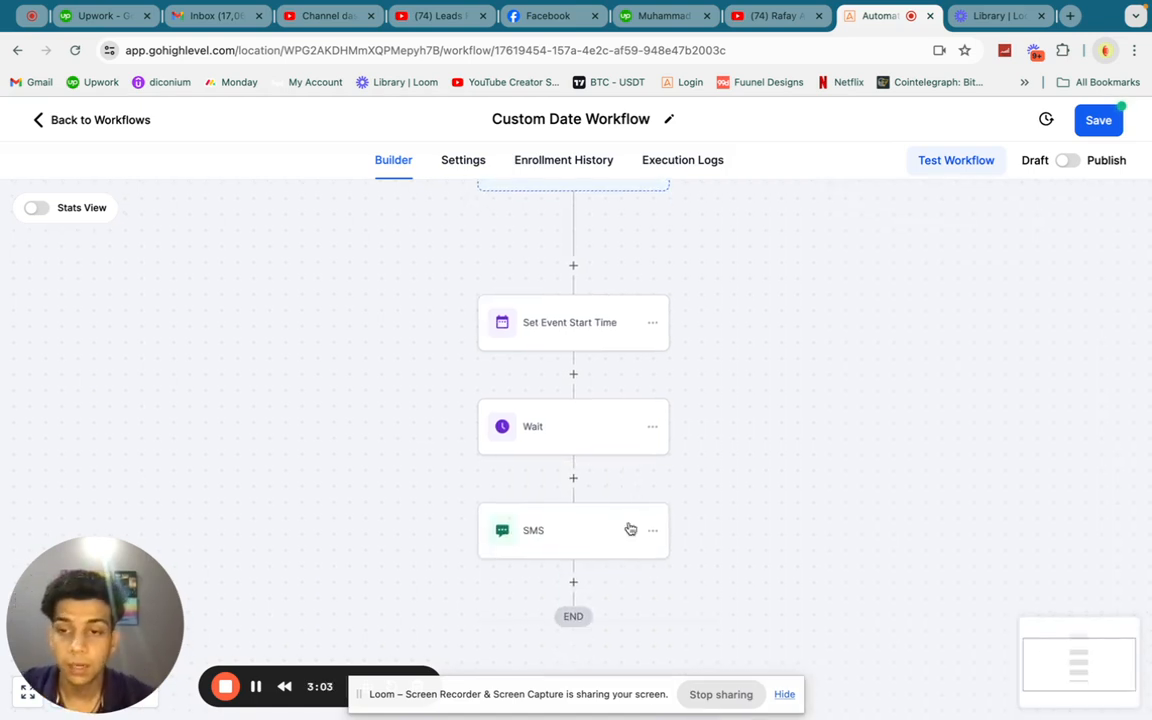
pyautogui.click(573, 581)
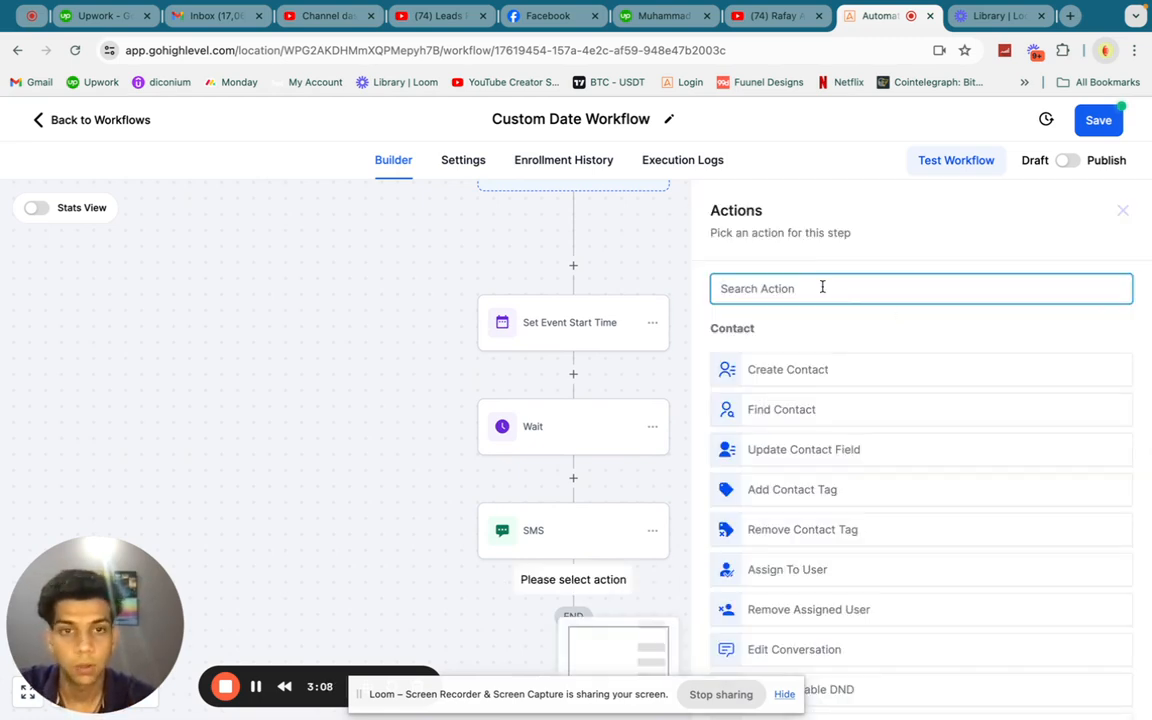
pyautogui.write('go')
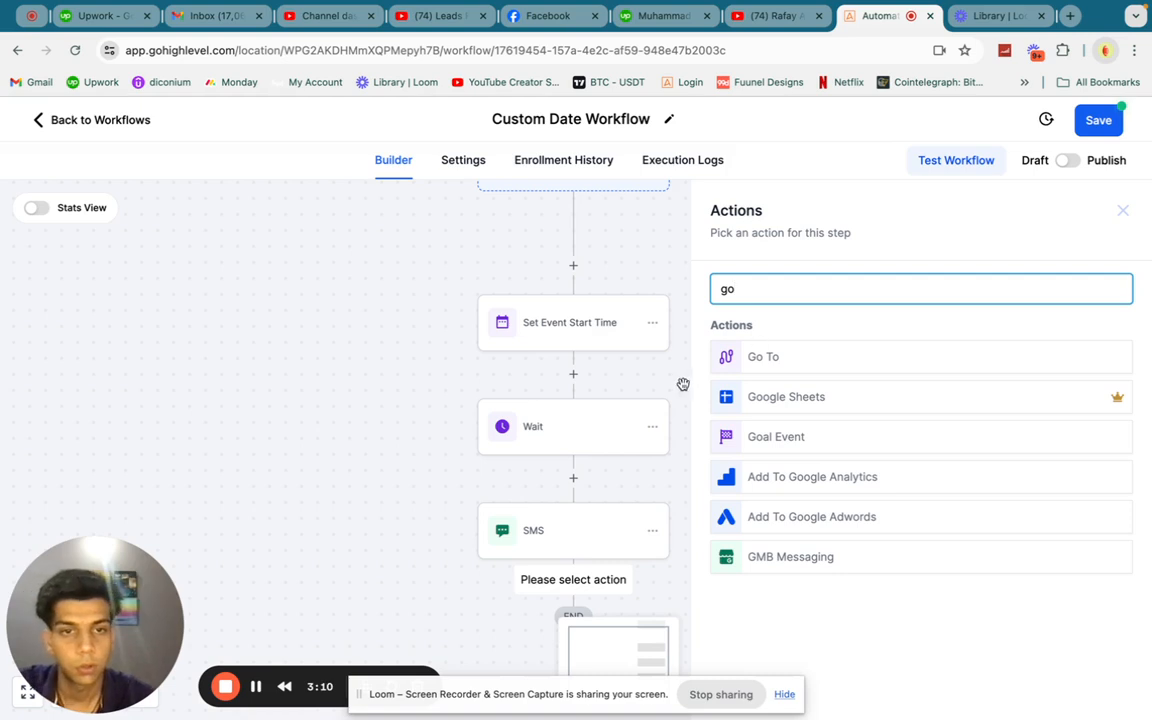
pyautogui.click(809, 363)
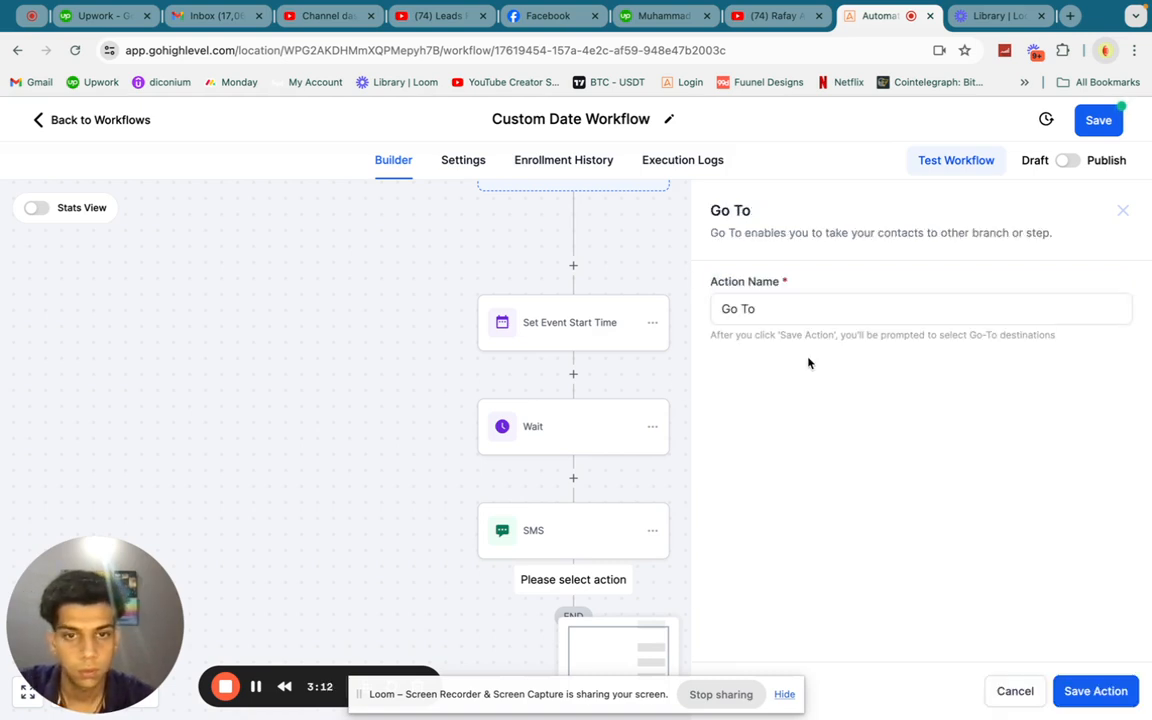
pyautogui.click(1092, 691)
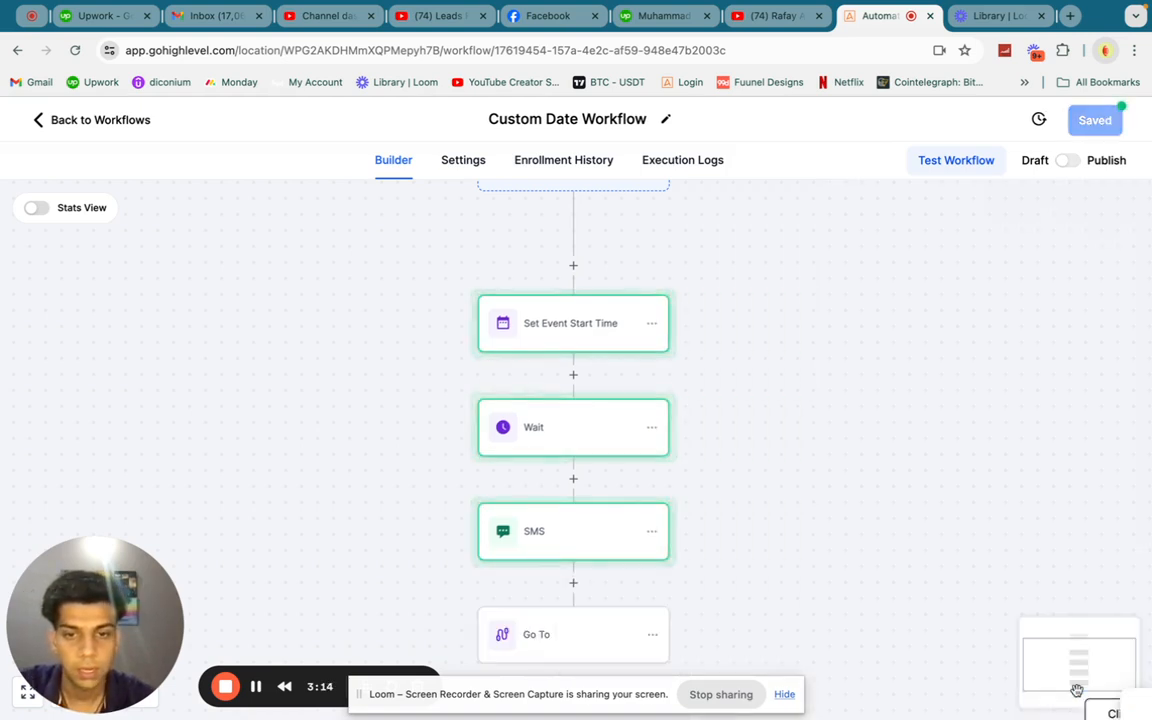
pyautogui.click(560, 323)
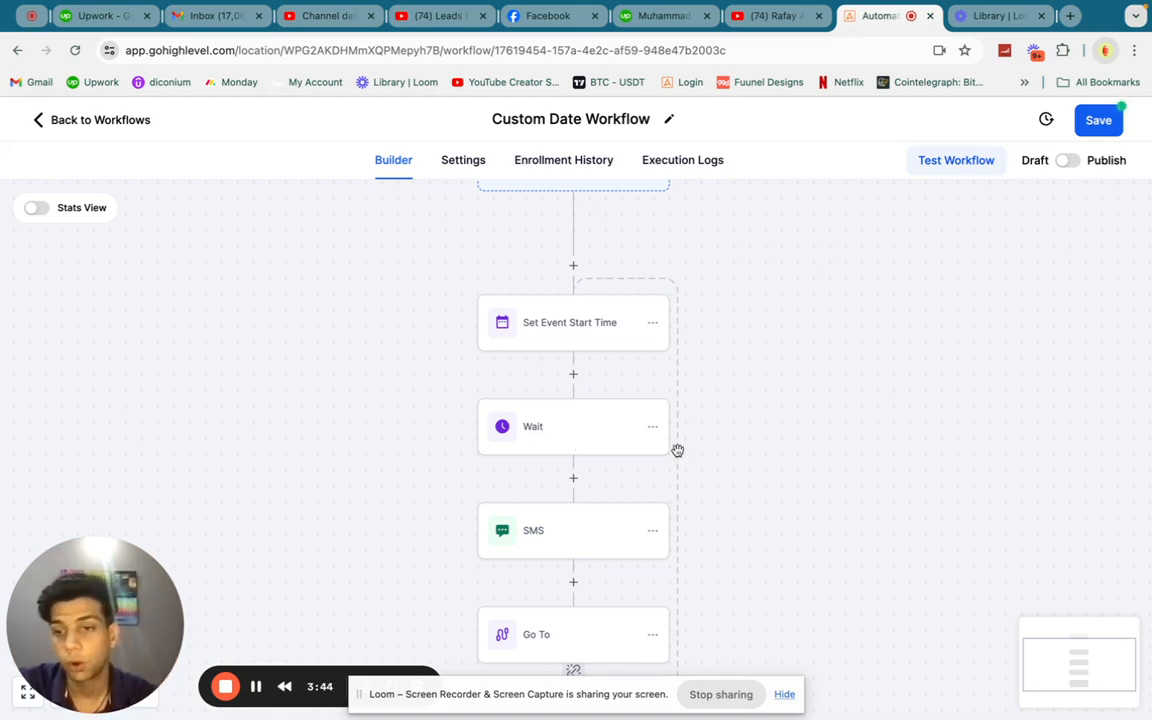
# Switch the Set Event Start Time action to Specific Date/Time and pick 2 July 2024 at 12:00 PM
pyautogui.scroll(2, 677, 450)
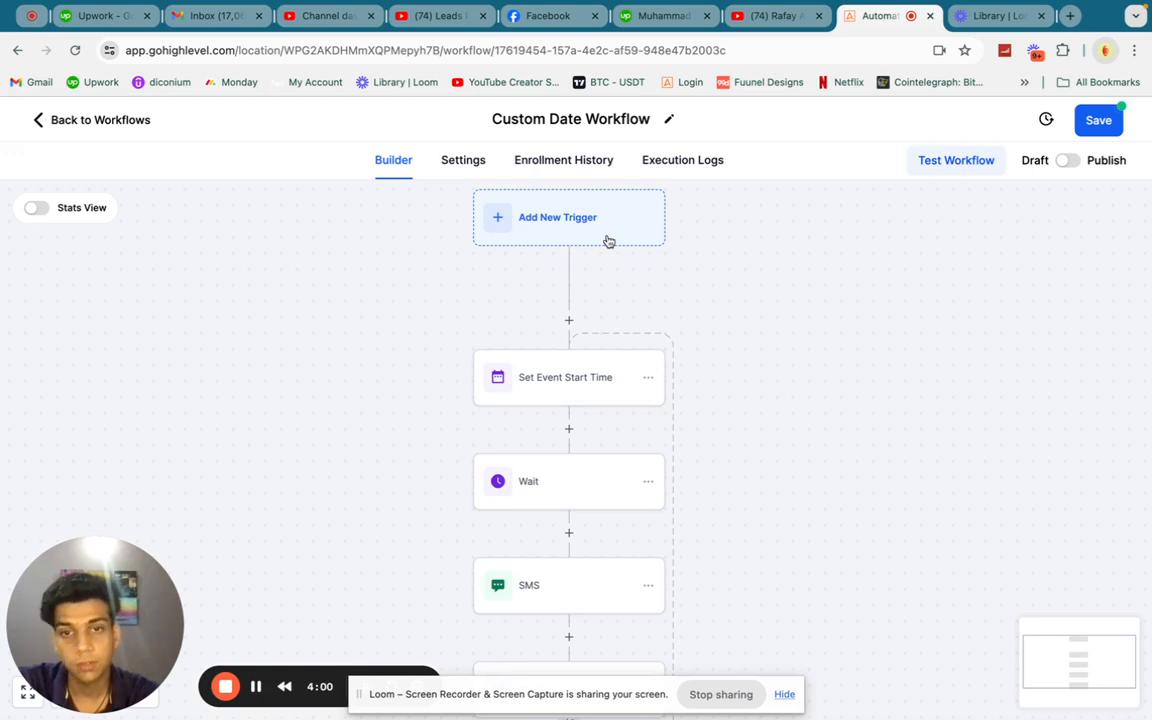
pyautogui.scroll(-2, 940, 414)
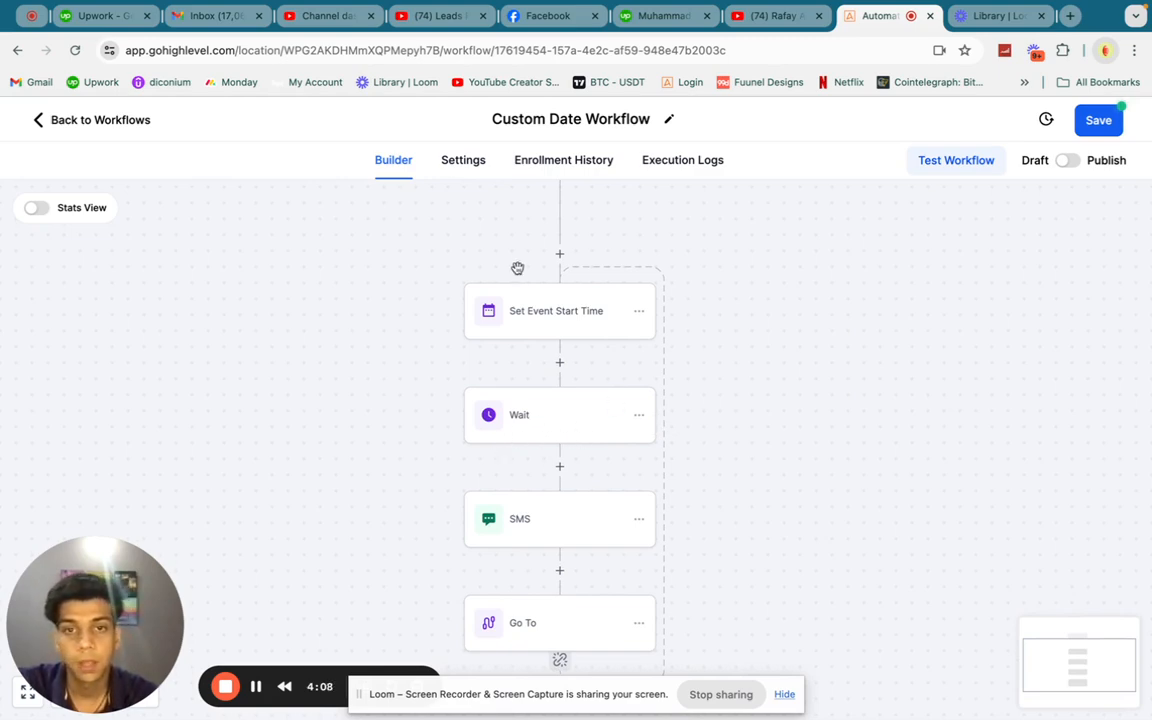
pyautogui.click(591, 310)
pyautogui.click(784, 422)
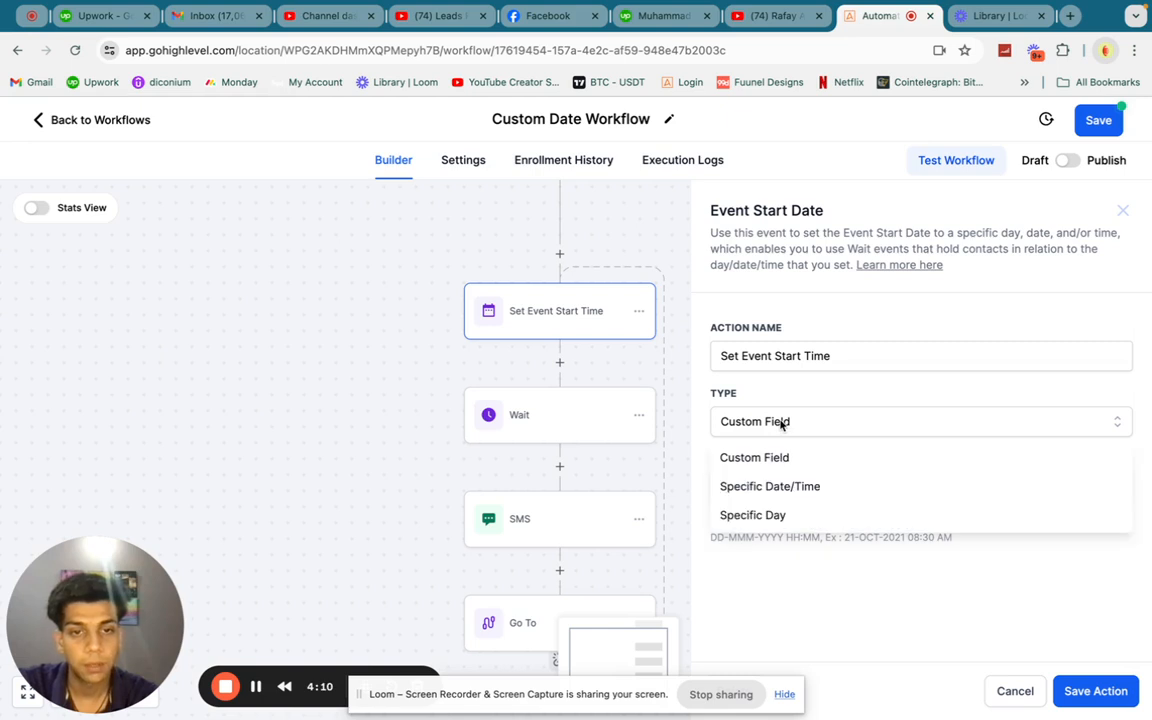
pyautogui.click(858, 486)
pyautogui.click(801, 494)
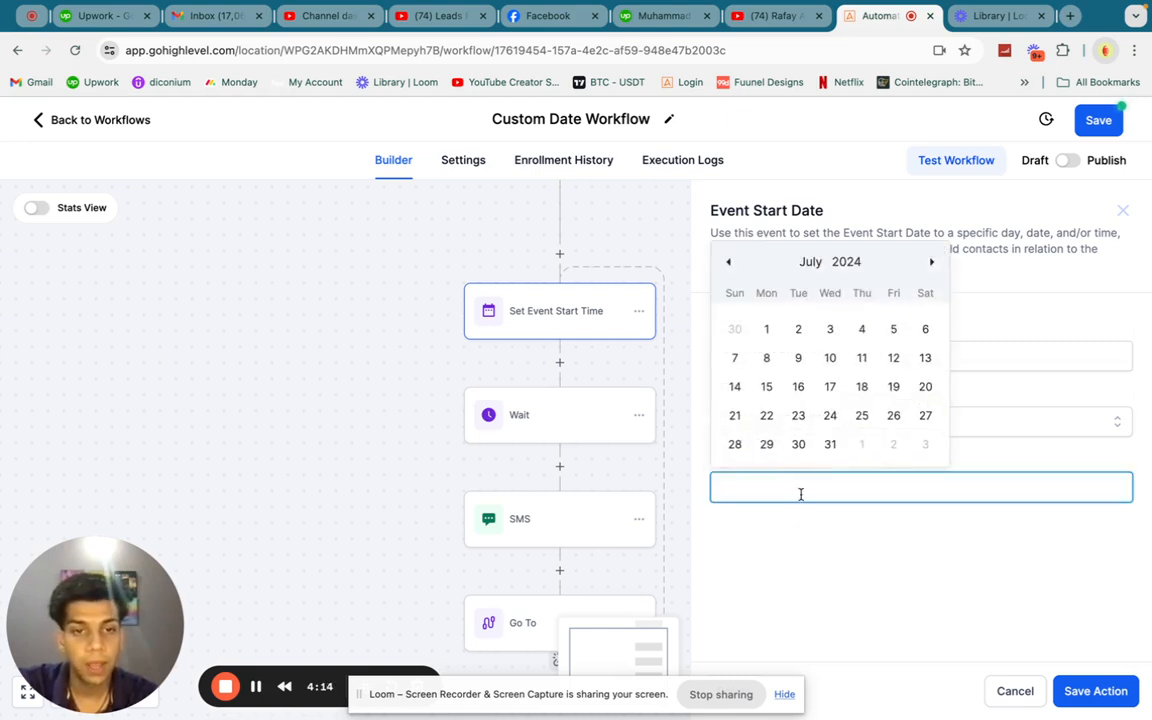
pyautogui.click(796, 330)
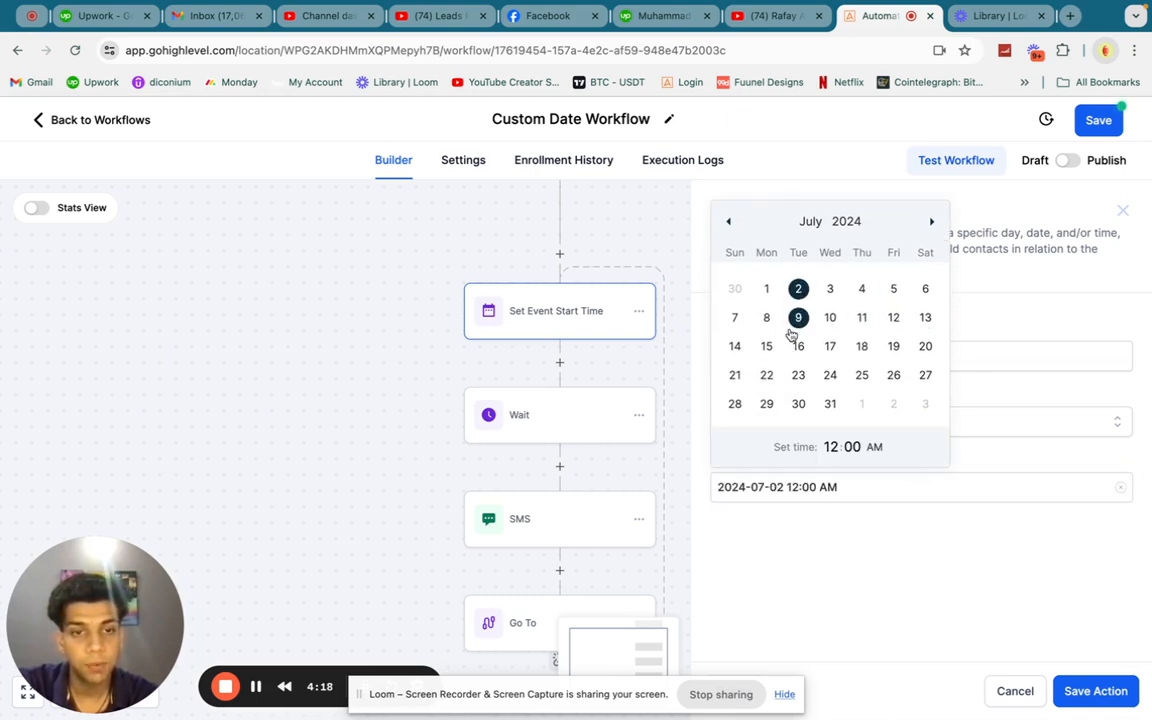
pyautogui.click(851, 447)
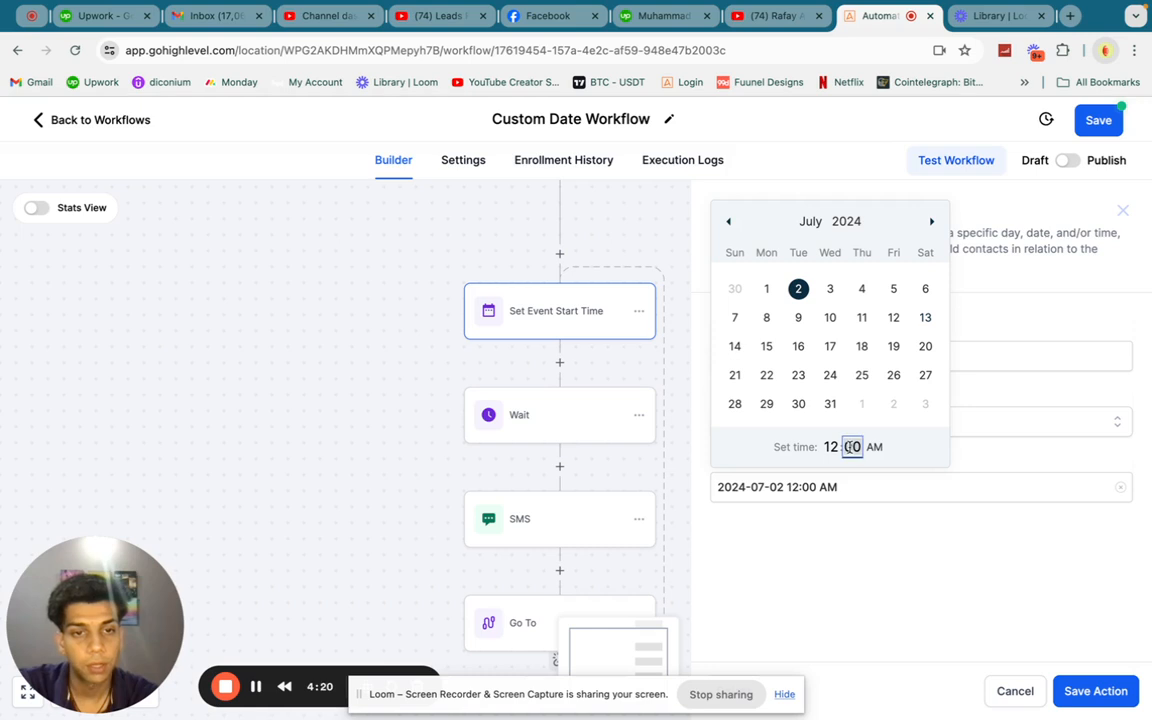
pyautogui.click(876, 448)
pyautogui.click(882, 545)
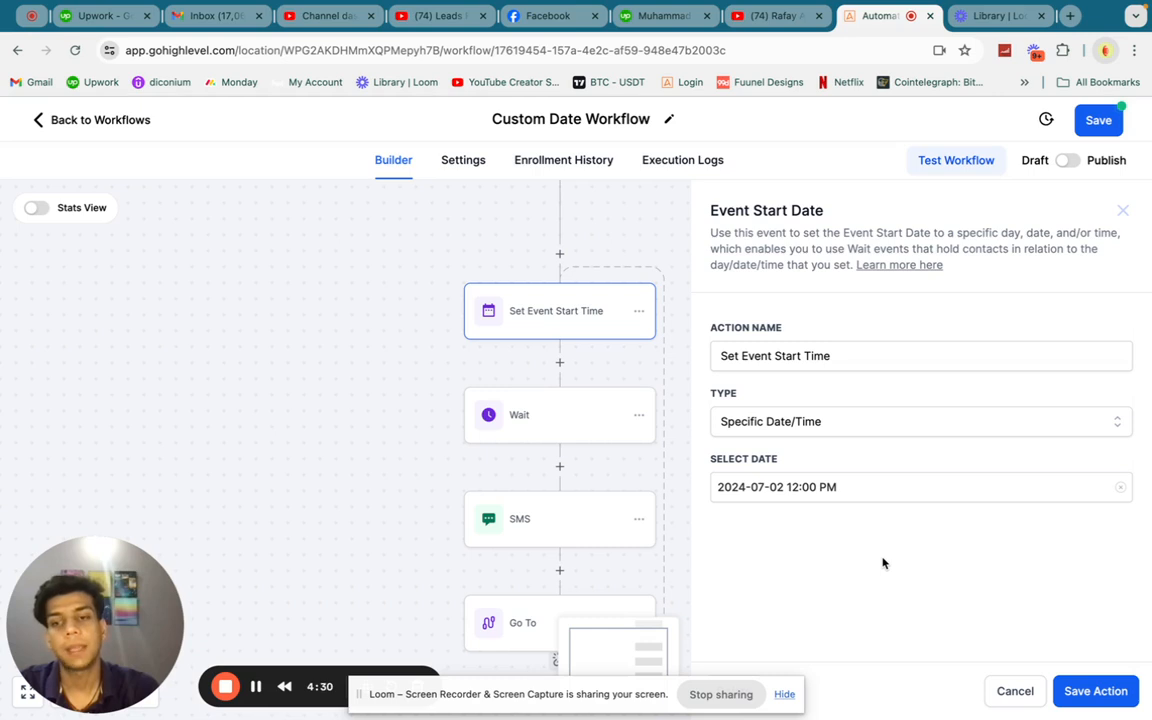
# Change the event start date to 15 July 2024 and save the action
pyautogui.click(757, 487)
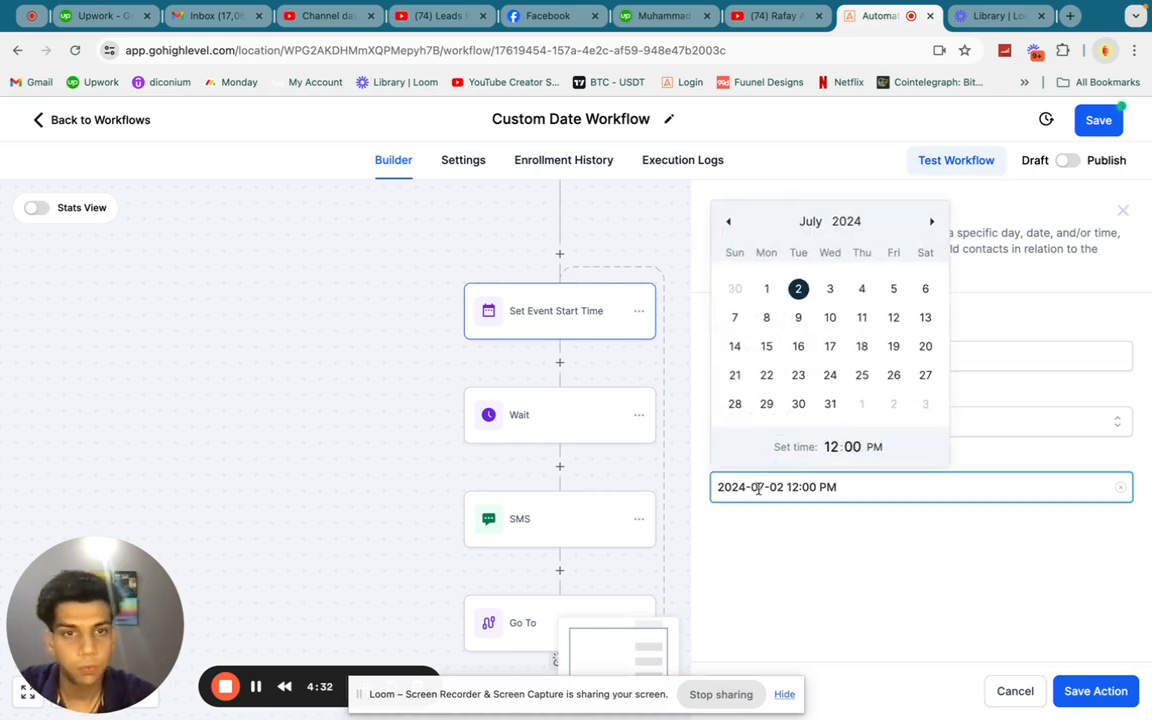
pyautogui.click(767, 347)
pyautogui.click(959, 596)
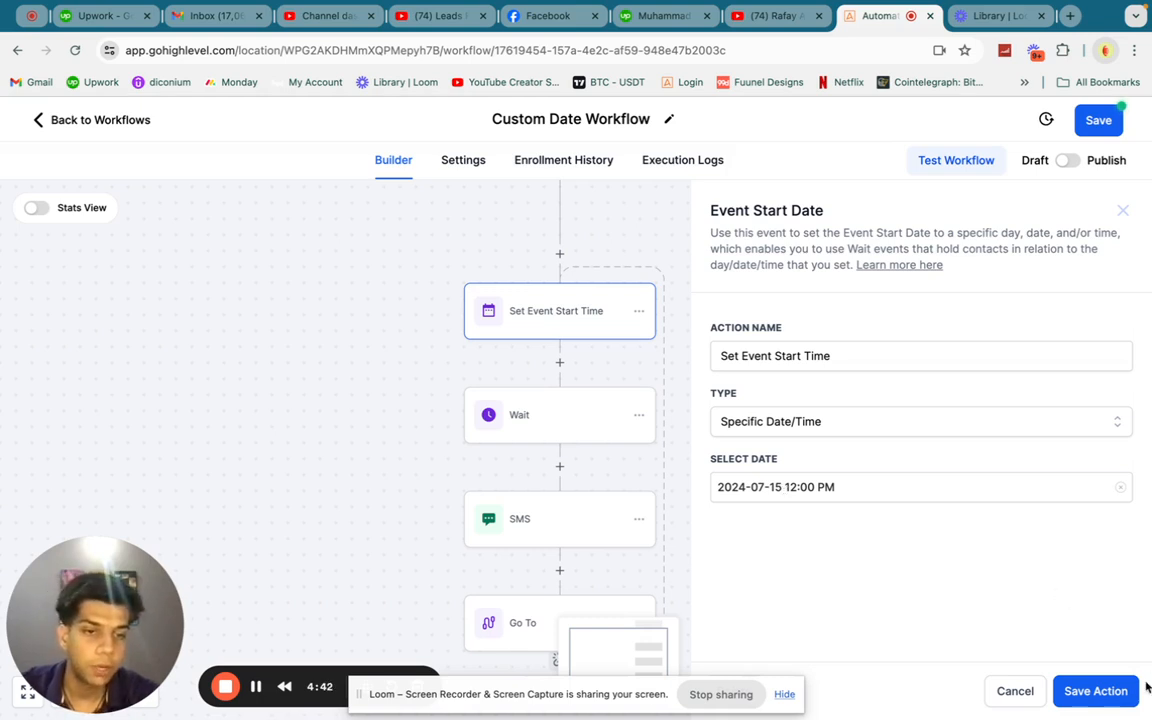
pyautogui.click(1070, 692)
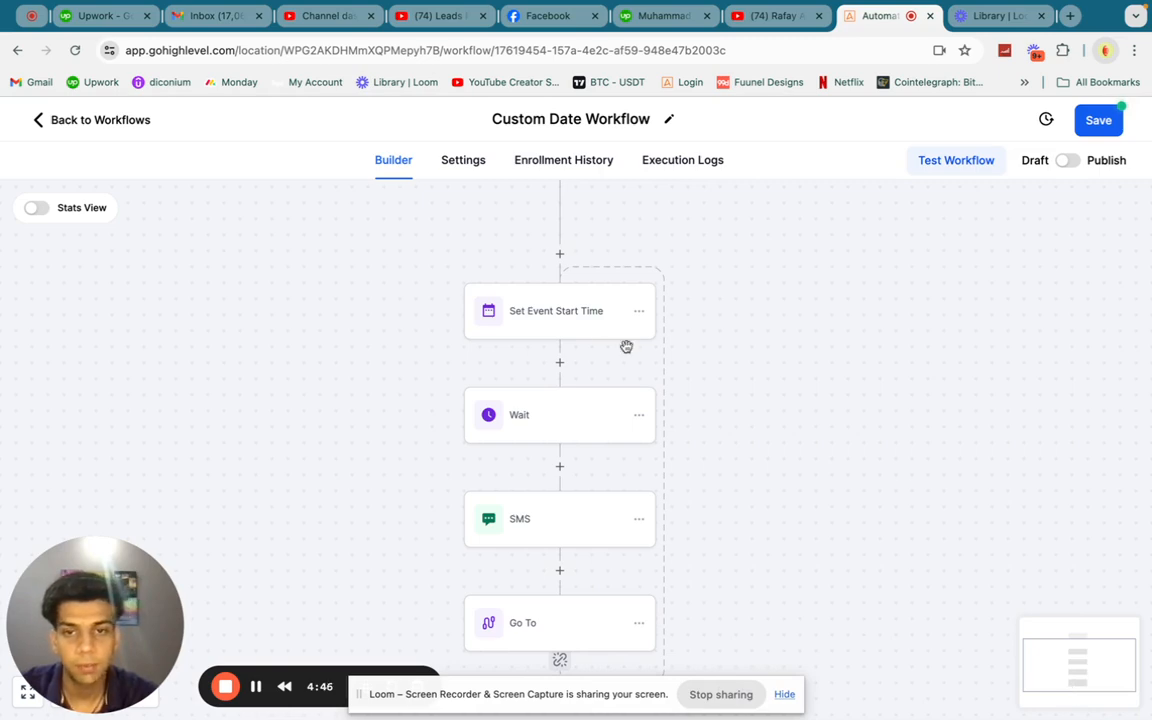
# Clear the days in the Wait action, set it to 3 hours before the event, and save it
pyautogui.click(540, 408)
pyautogui.click(784, 476)
pyautogui.press('BackSpace')
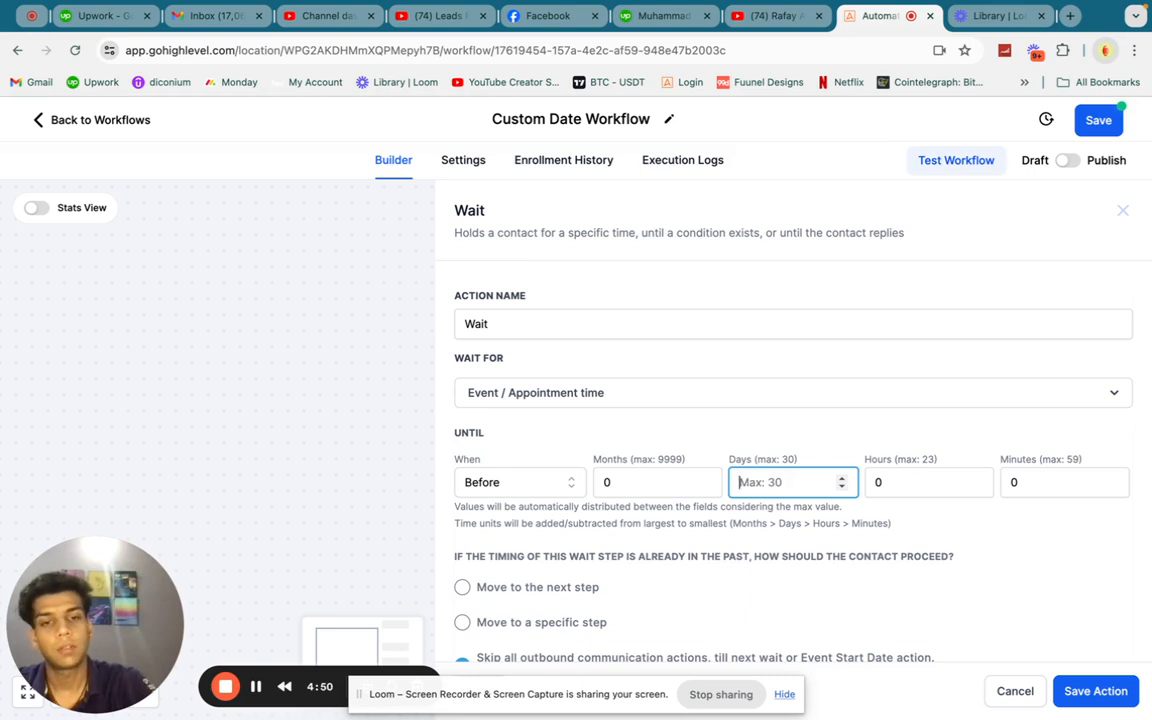
pyautogui.click(885, 481)
pyautogui.doubleClick(885, 481)
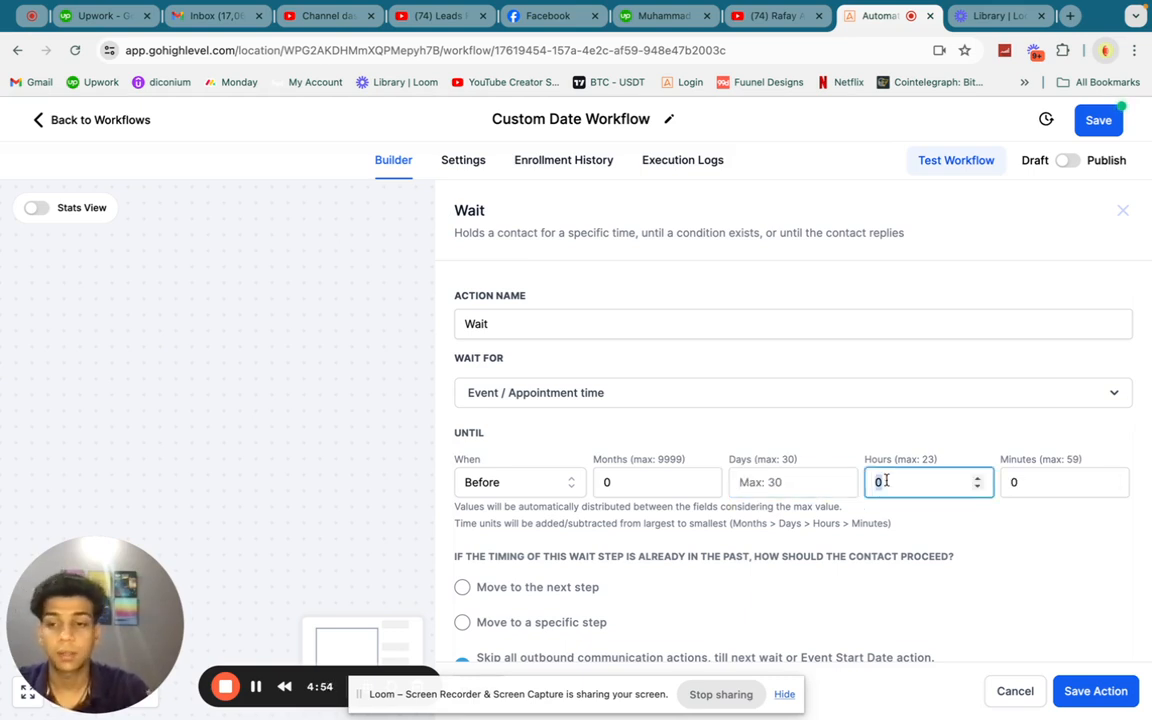
pyautogui.write('3')
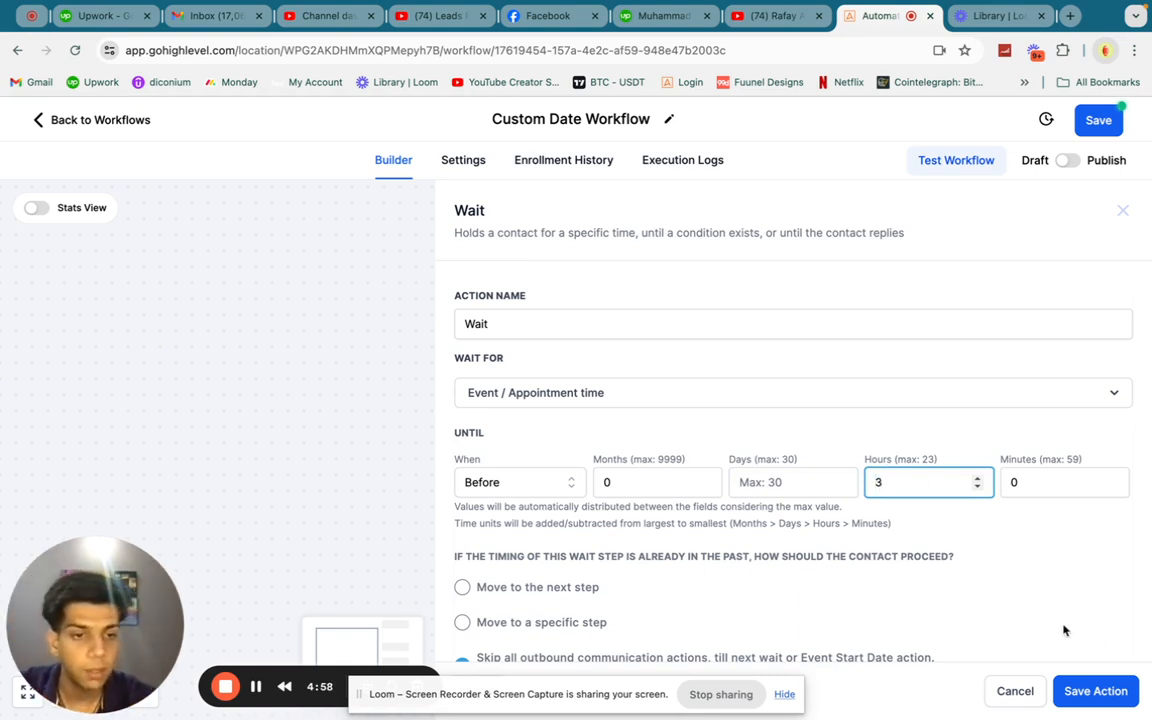
pyautogui.click(1086, 697)
# Review the date in Set Event Start Time and the timing in the Wait action
pyautogui.scroll(-1, 608, 519)
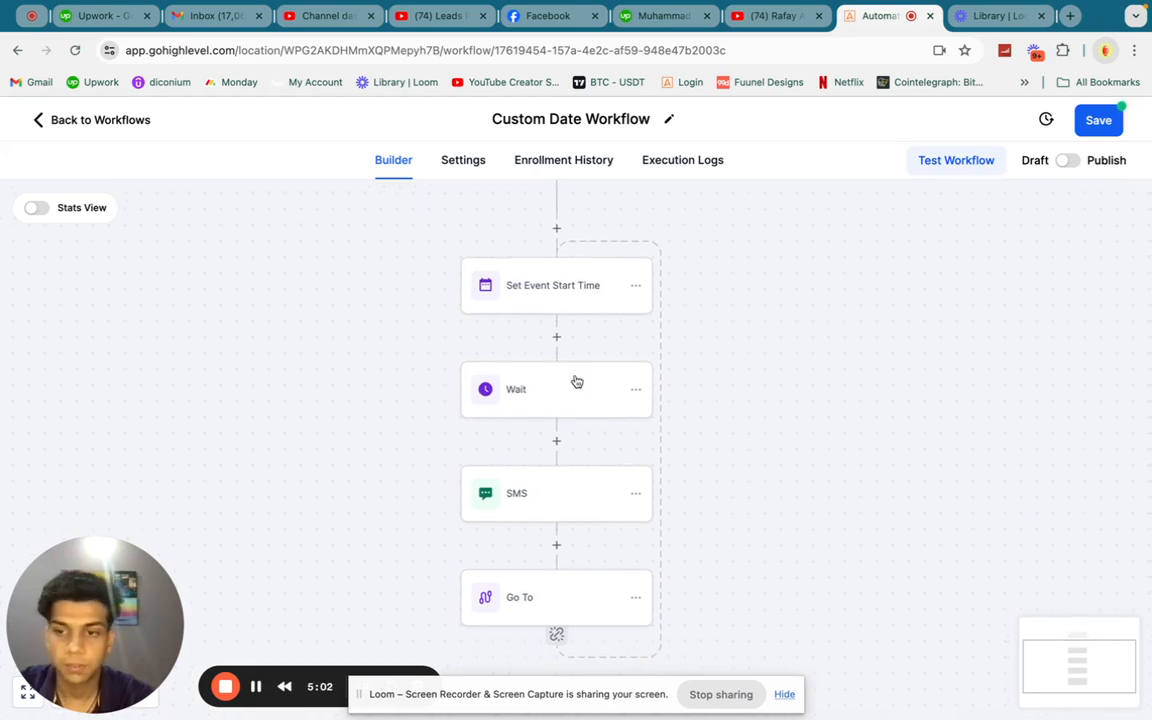
pyautogui.click(584, 270)
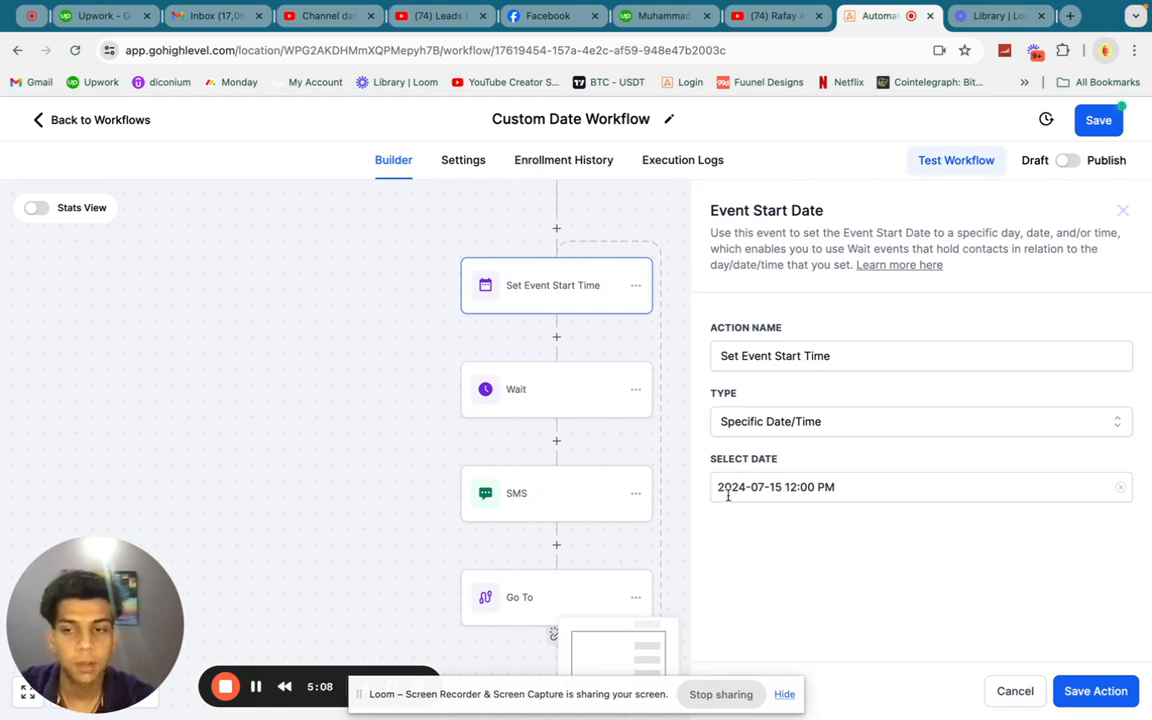
pyautogui.click(556, 400)
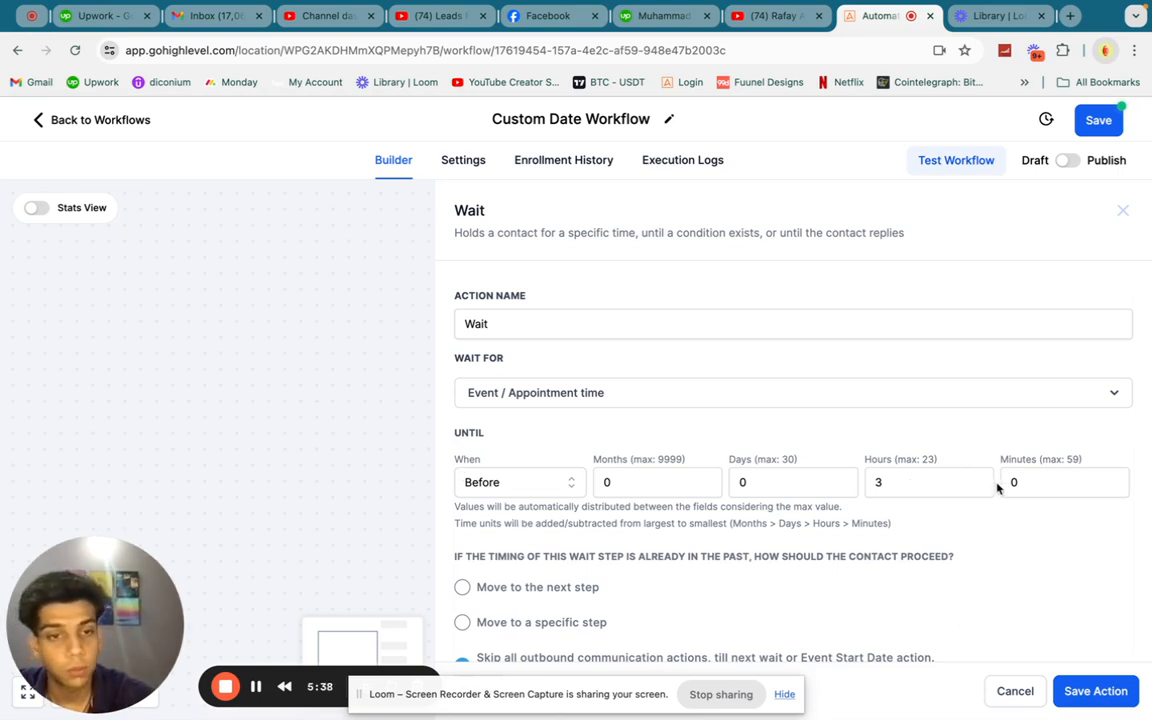
pyautogui.click(1081, 700)
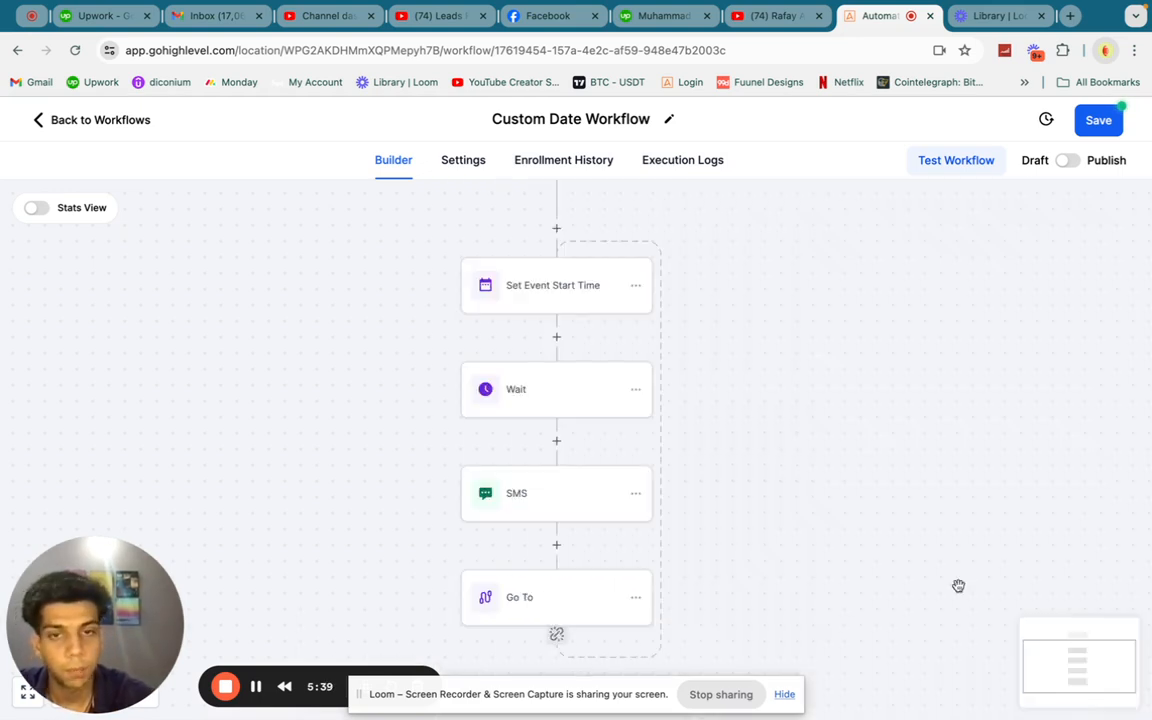
pyautogui.click(581, 290)
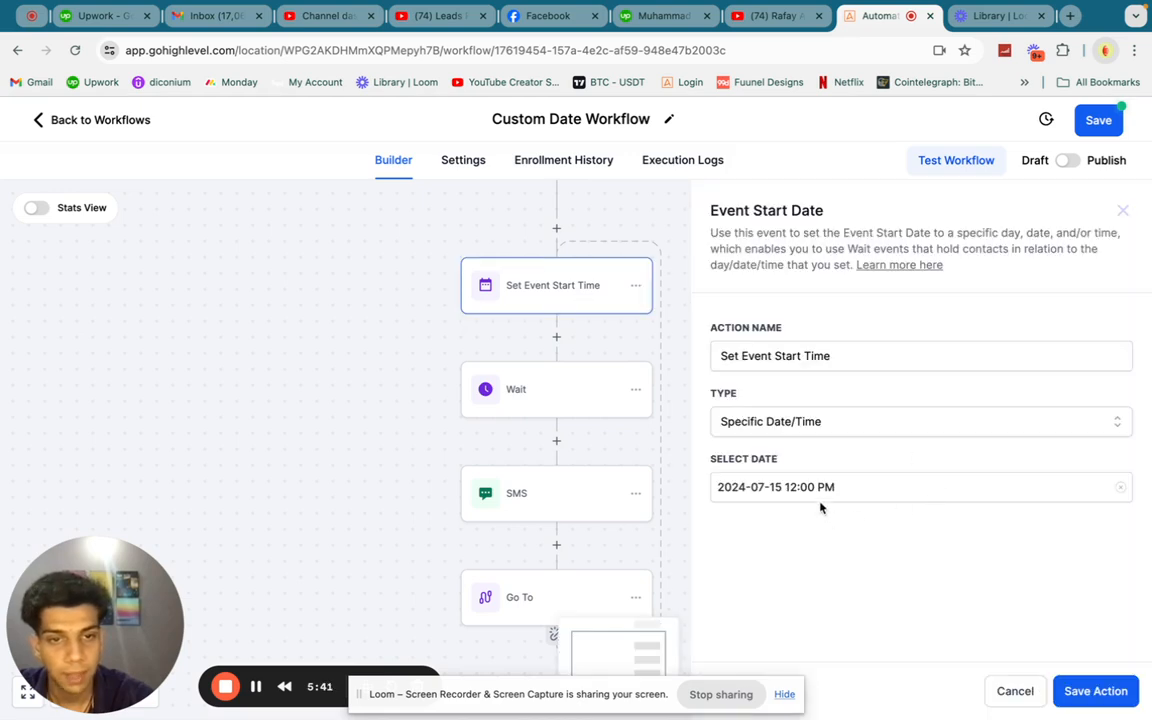
# Replace the SMS message with "Oour is starting 3 hours" and save the action
pyautogui.click(494, 490)
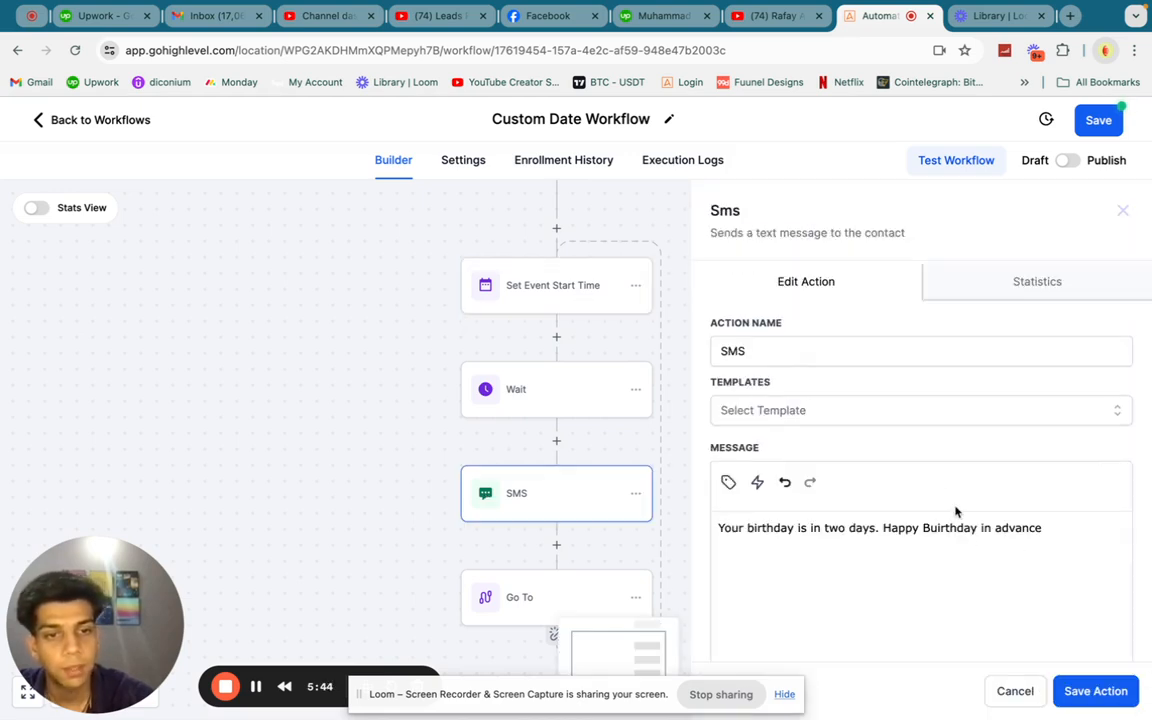
pyautogui.tripleClick(922, 527)
pyautogui.write('OPur')
pyautogui.press('BackSpace')
pyautogui.press('BackSpace')
pyautogui.write('our qworkflow')
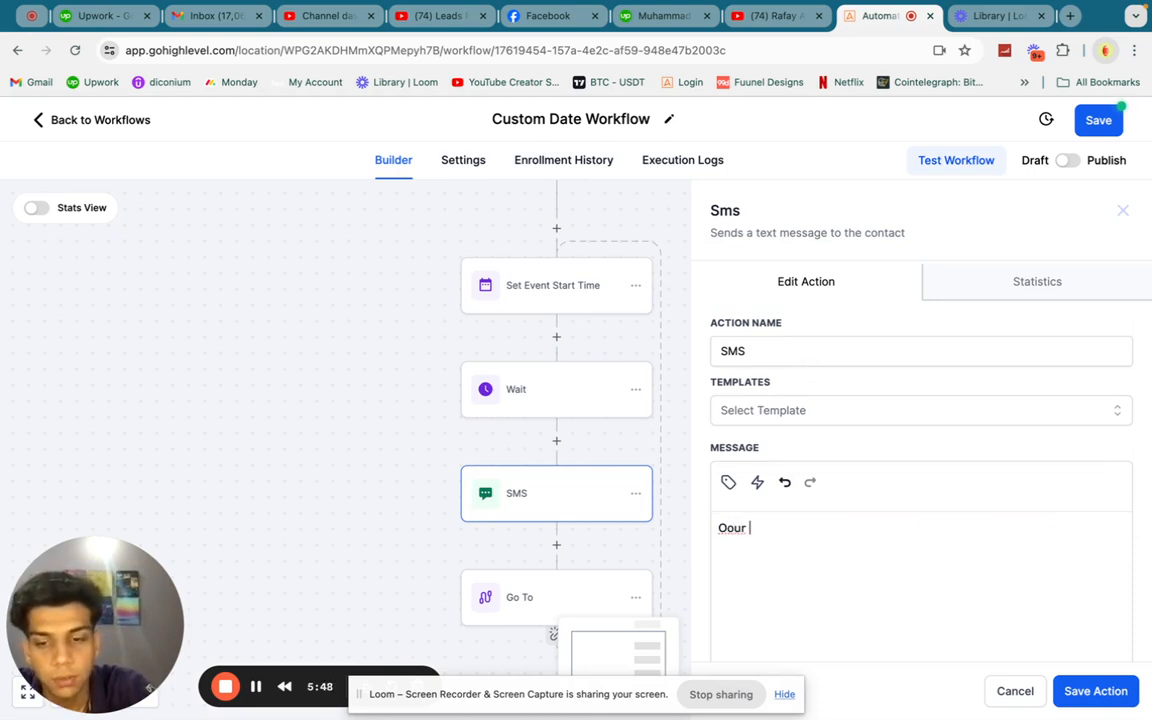
pyautogui.press('BackSpace')
pyautogui.press('BackSpace')
pyautogui.press('BackSpace')
pyautogui.press('BackSpace')
pyautogui.press('BackSpace')
pyautogui.press('BackSpace')
pyautogui.press('BackSpace')
pyautogui.press('BackSpace')
pyautogui.press('BackSpace')
pyautogui.write('is startin')
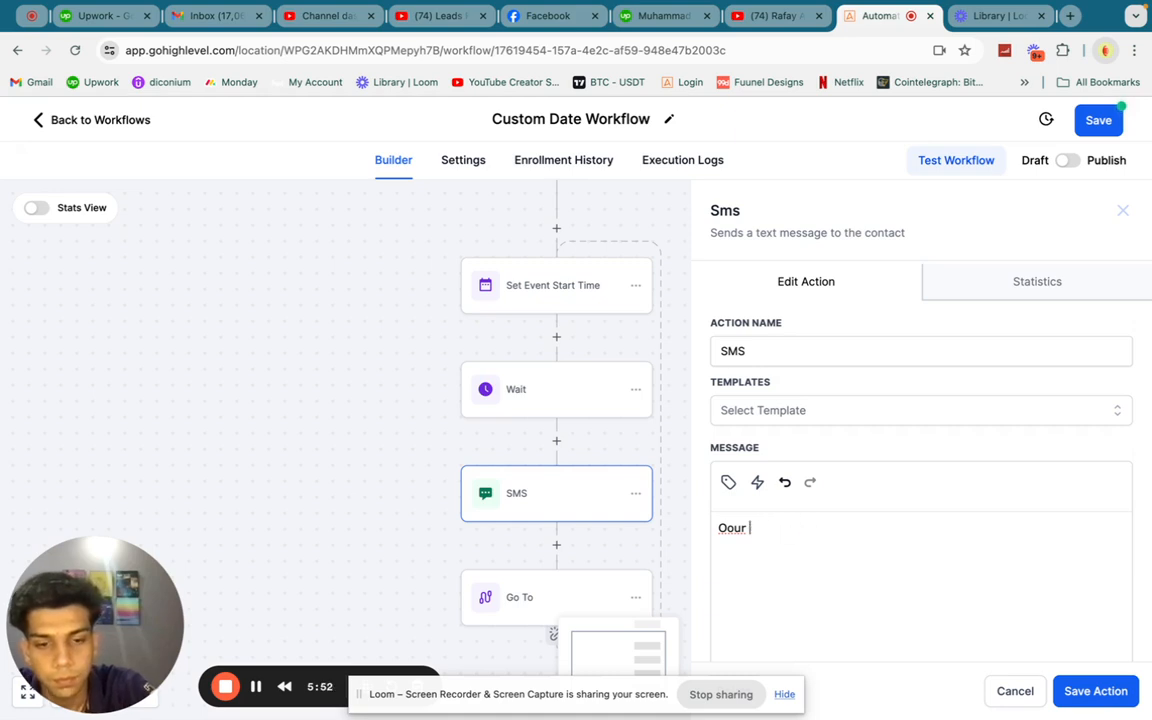
pyautogui.write('g 3 hoursw')
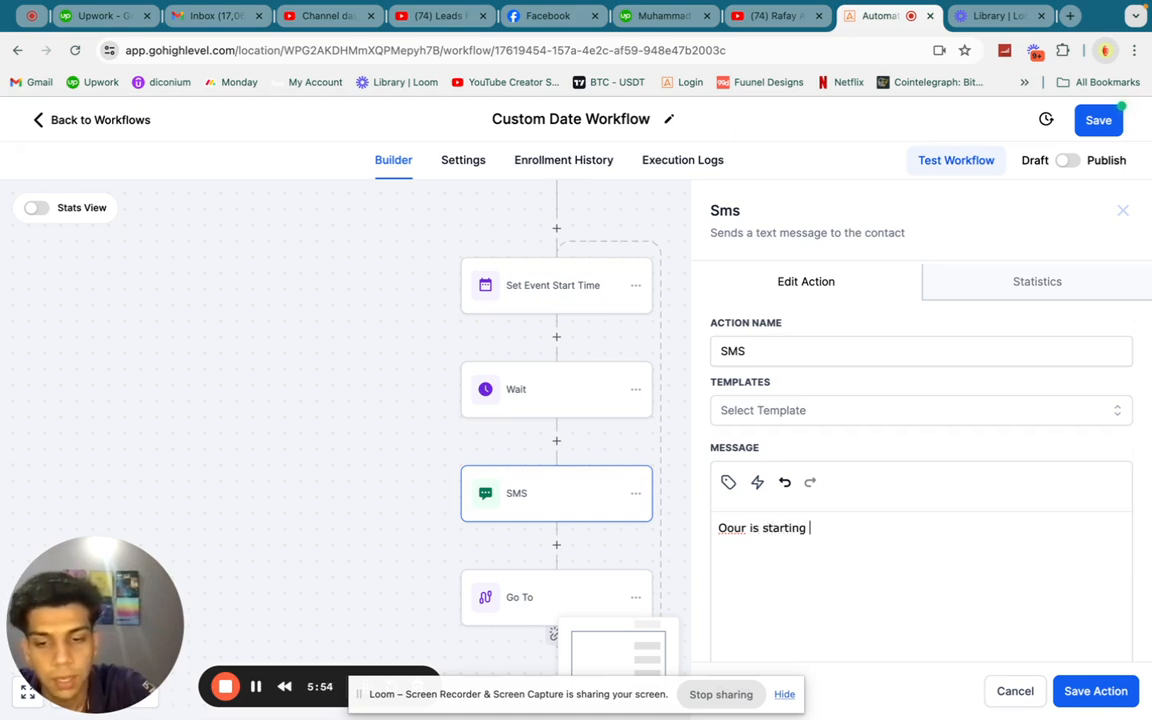
pyautogui.press('BackSpace')
pyautogui.press('BackSpace')
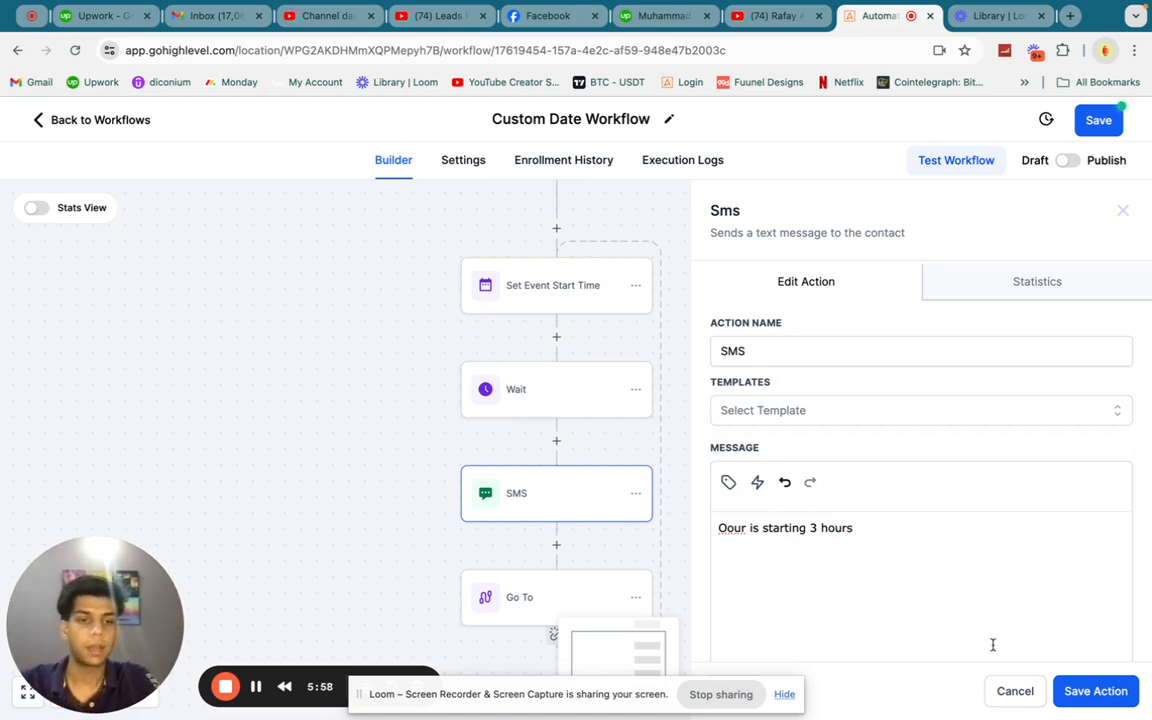
pyautogui.click(1095, 691)
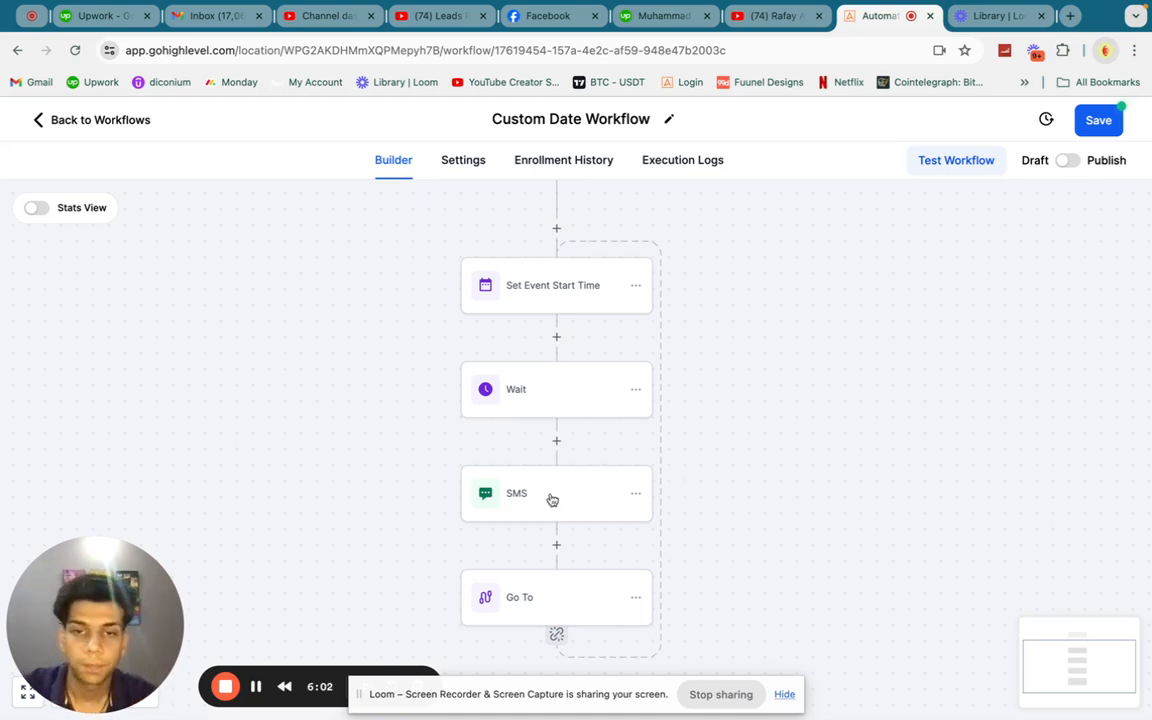
# Change the type of the Set Event Start Time action to Specific Day
pyautogui.scroll(-3, 552, 497)
pyautogui.scroll(4, 552, 497)
pyautogui.click(580, 368)
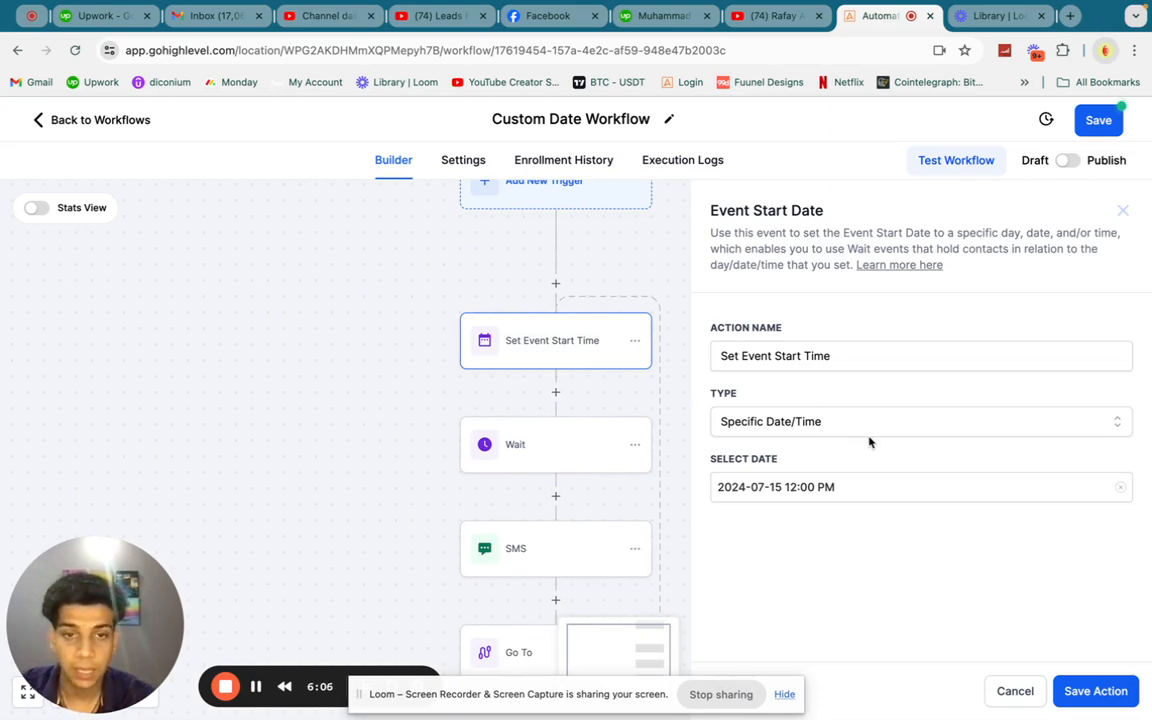
pyautogui.click(810, 421)
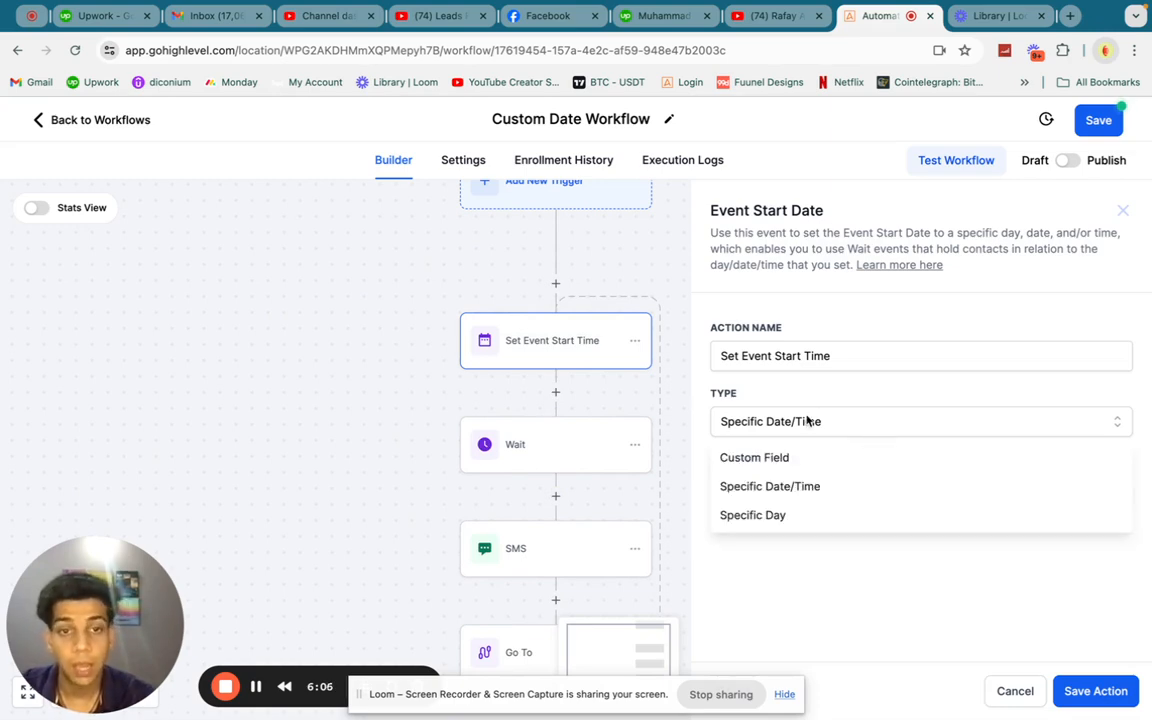
pyautogui.click(807, 530)
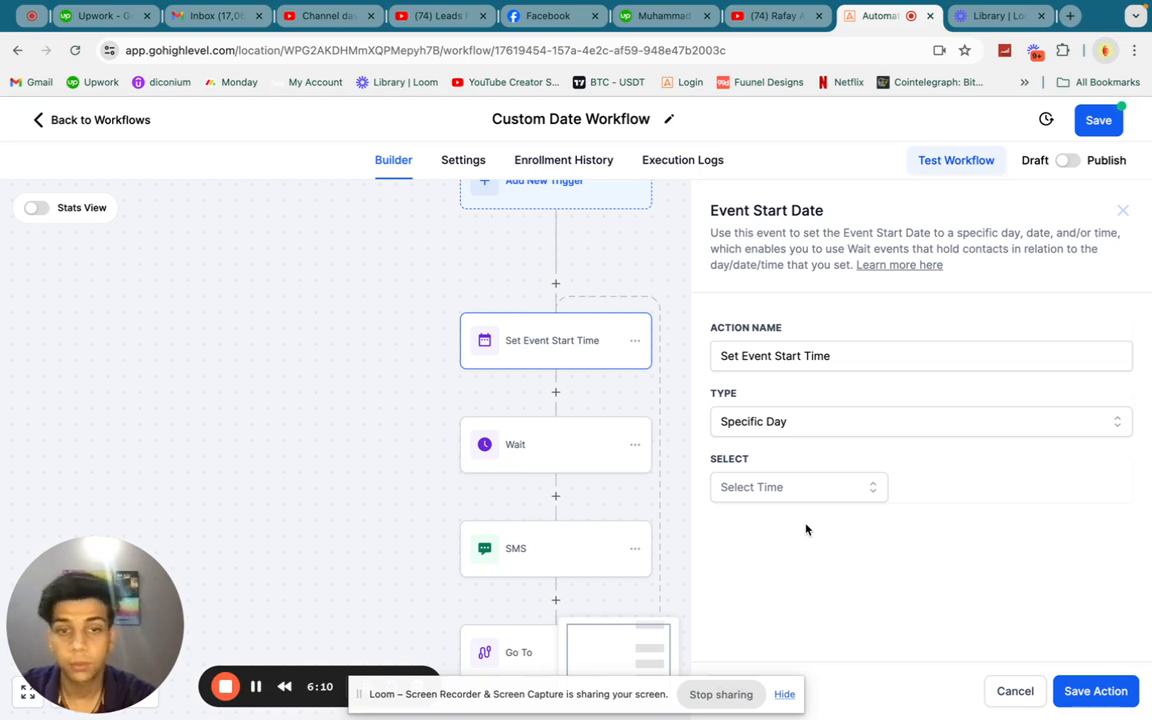
# Try Current Day of month with day 1, and look through the available times and days
pyautogui.click(797, 480)
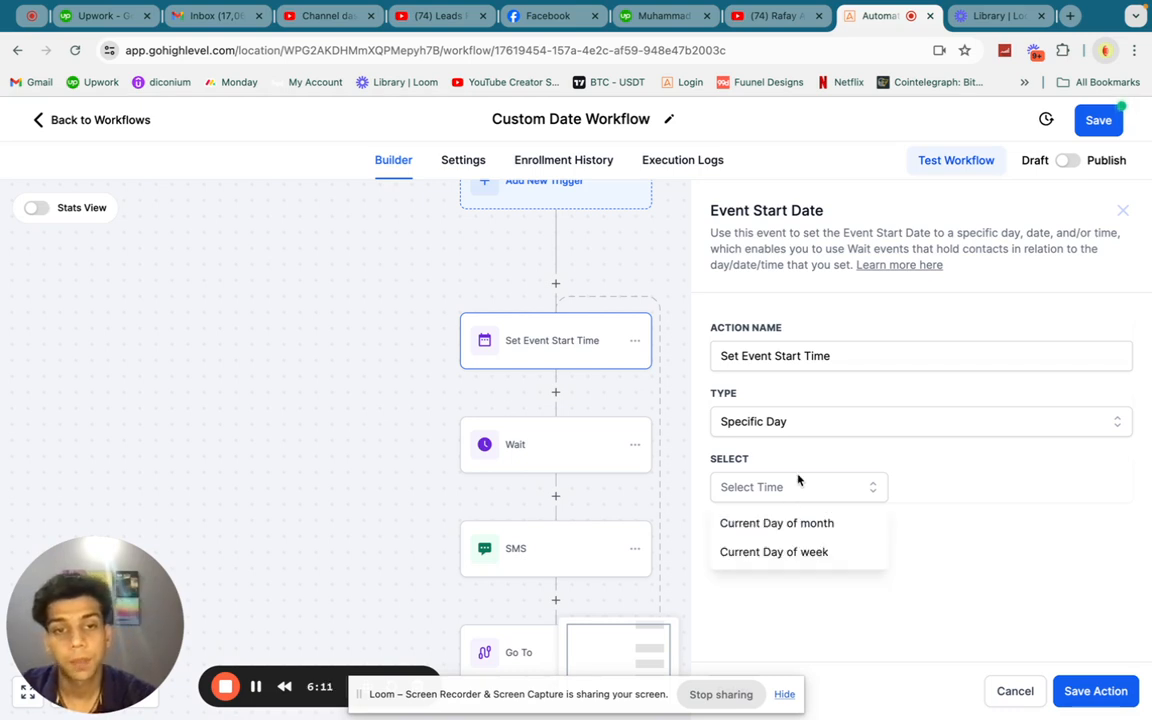
pyautogui.click(828, 522)
pyautogui.click(949, 488)
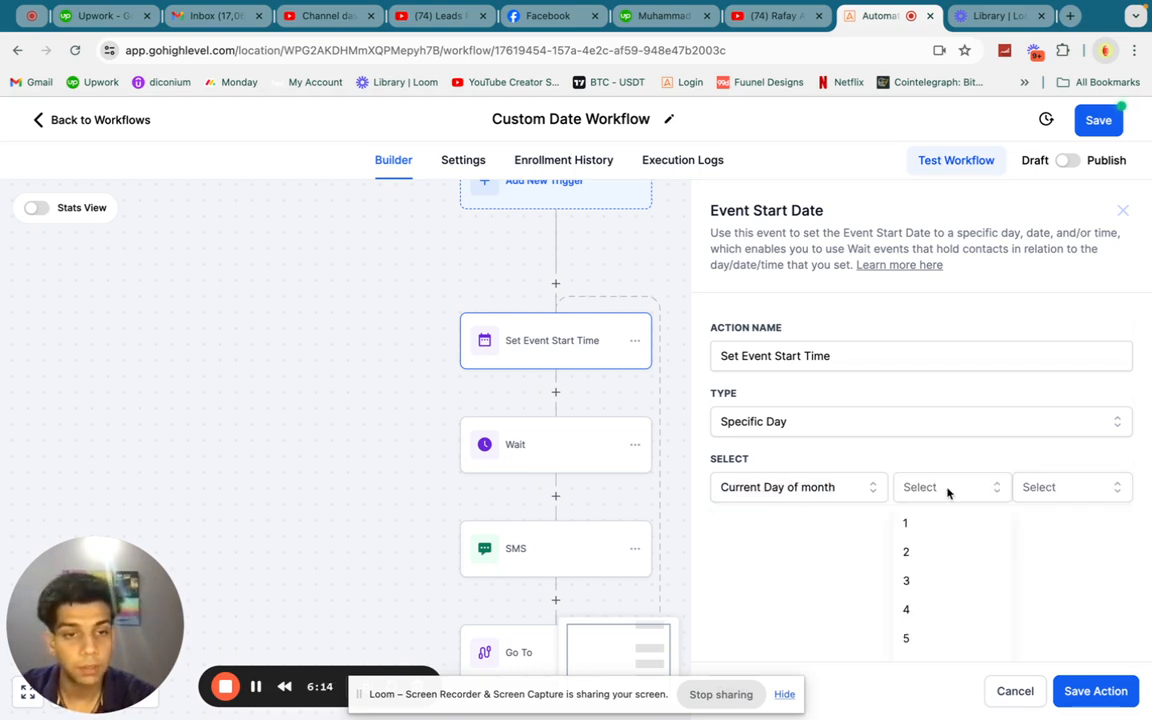
pyautogui.click(957, 523)
pyautogui.click(1041, 498)
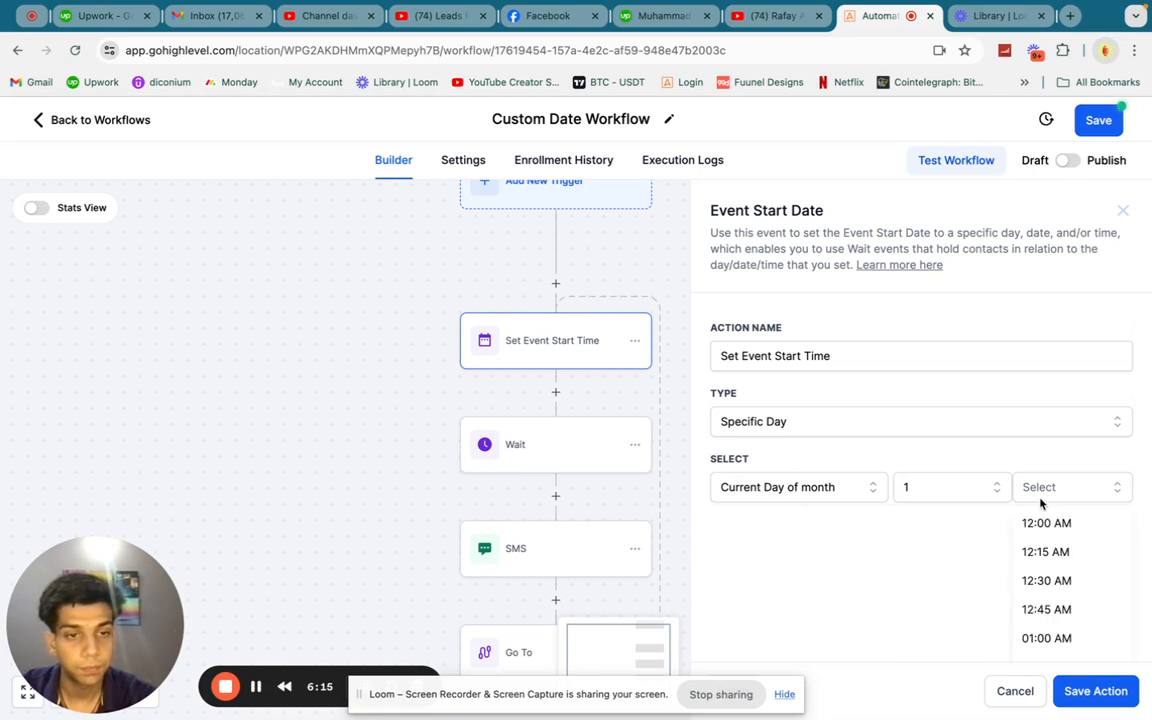
pyautogui.click(940, 492)
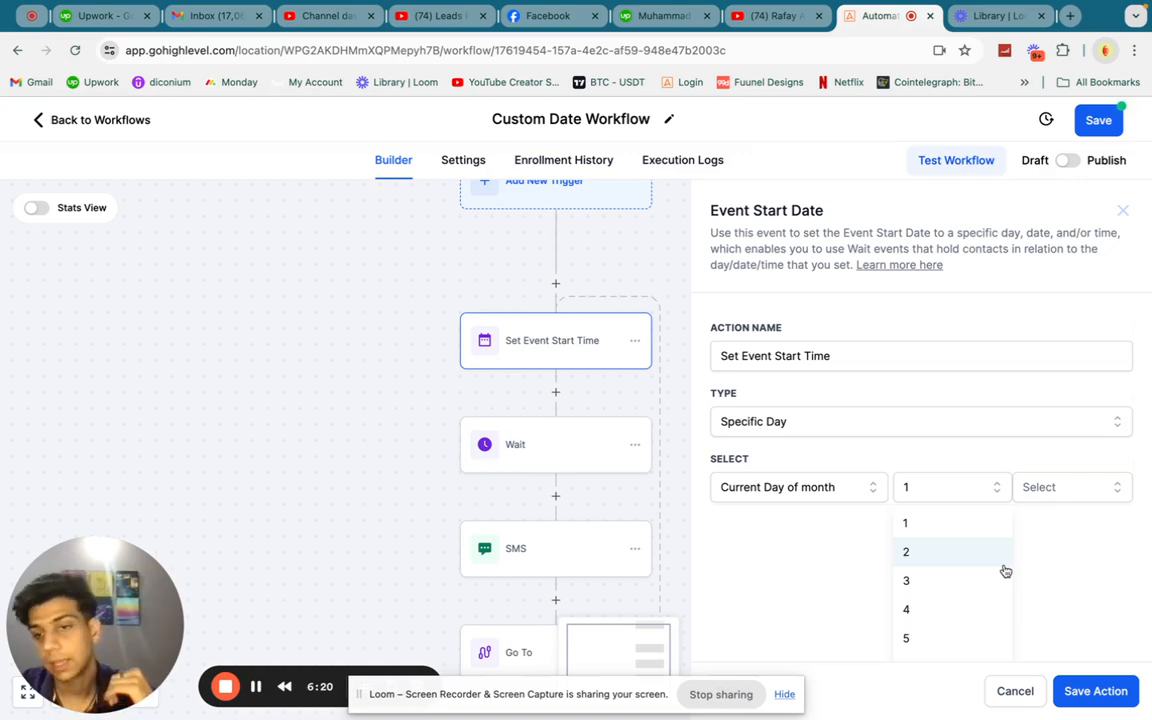
pyautogui.scroll(-2, 1000, 580)
pyautogui.scroll(-5, 926, 640)
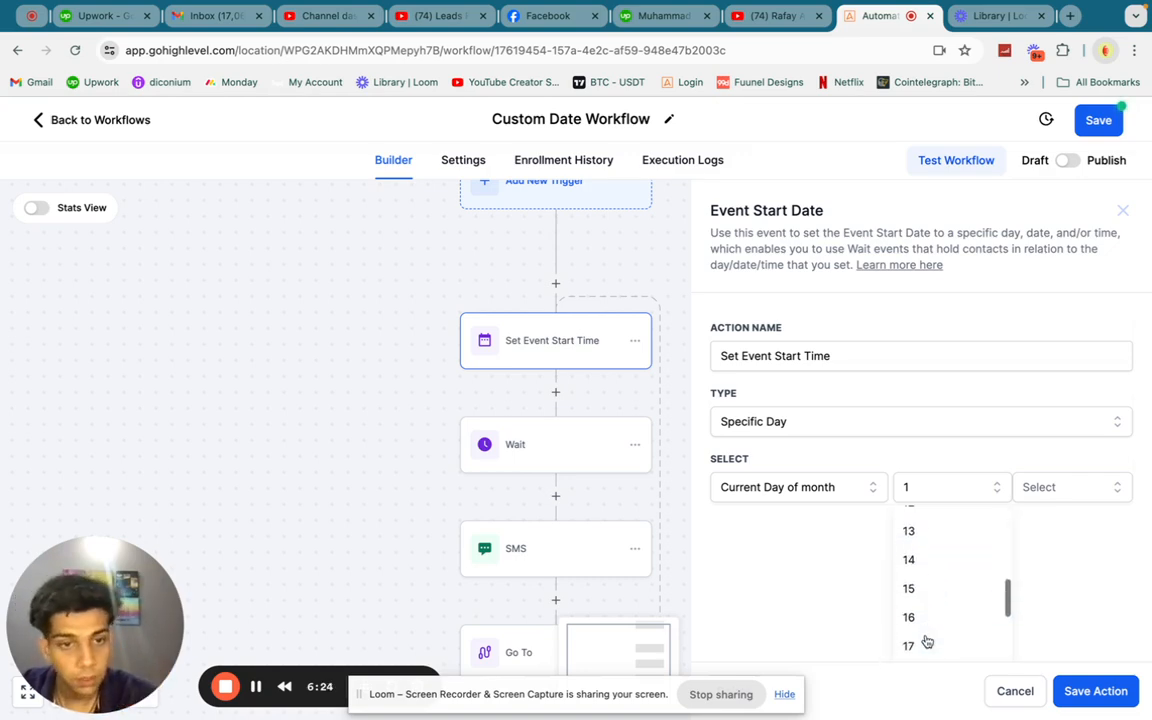
# Set the event start to Current Day of week, Tuesday at 9:00 PM, and save the action
pyautogui.click(836, 489)
pyautogui.click(835, 556)
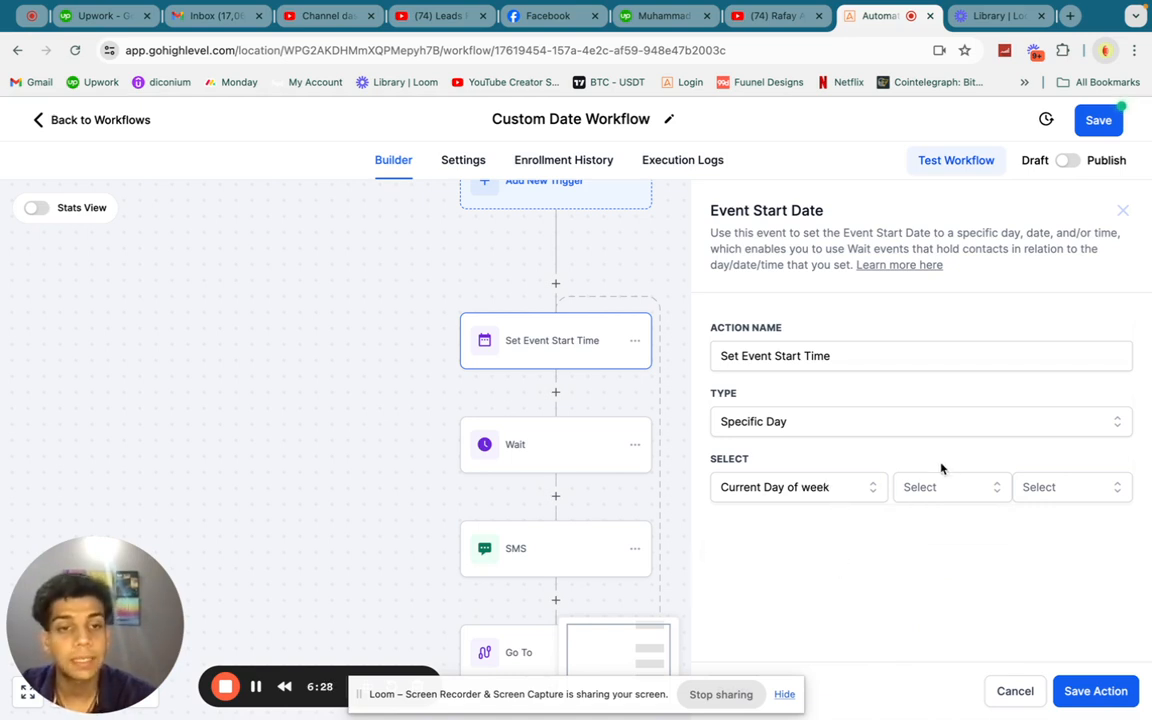
pyautogui.click(926, 489)
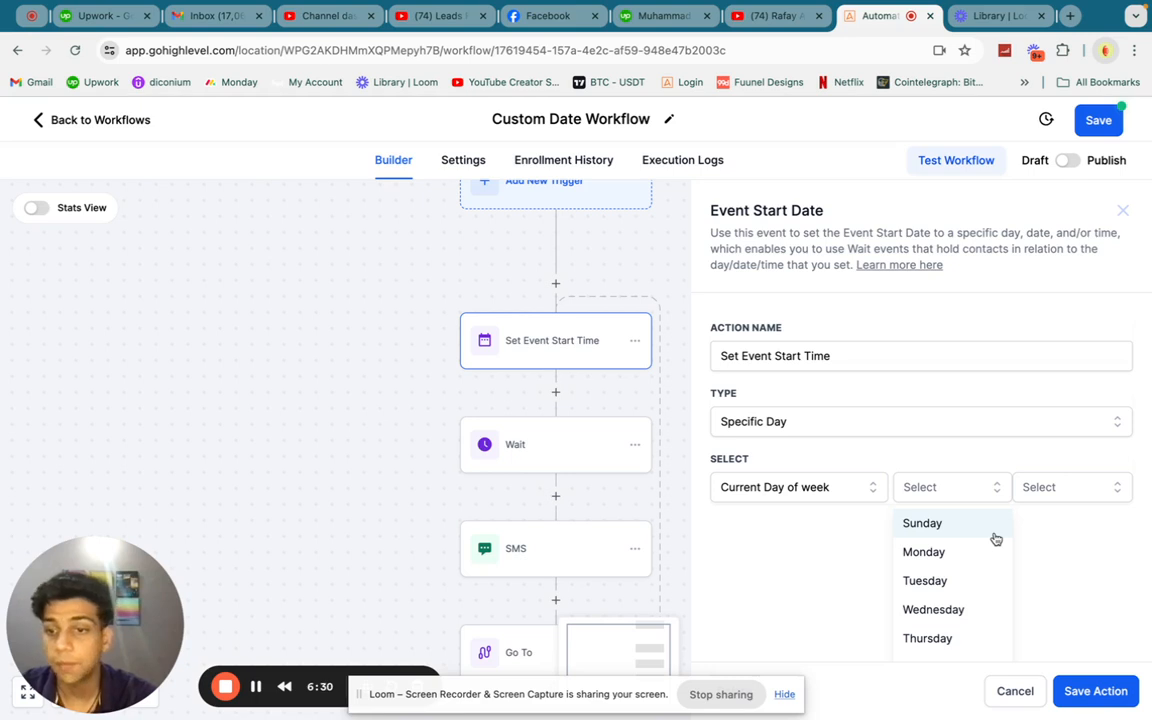
pyautogui.scroll(-1, 995, 537)
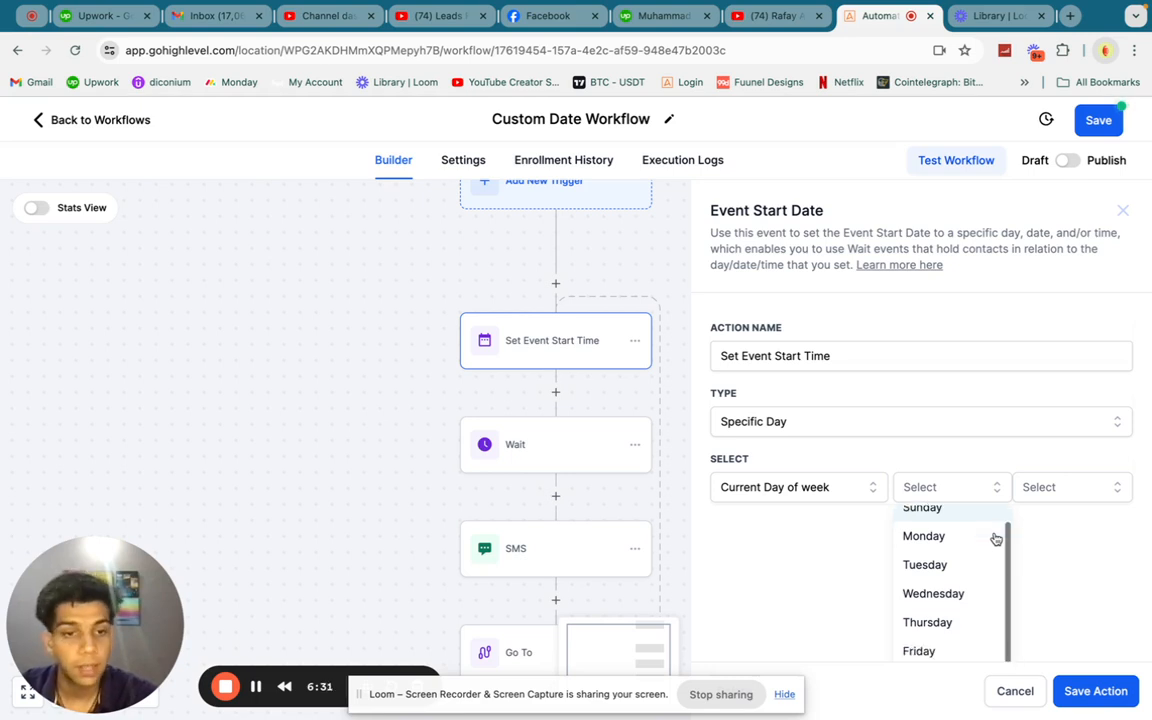
pyautogui.click(936, 577)
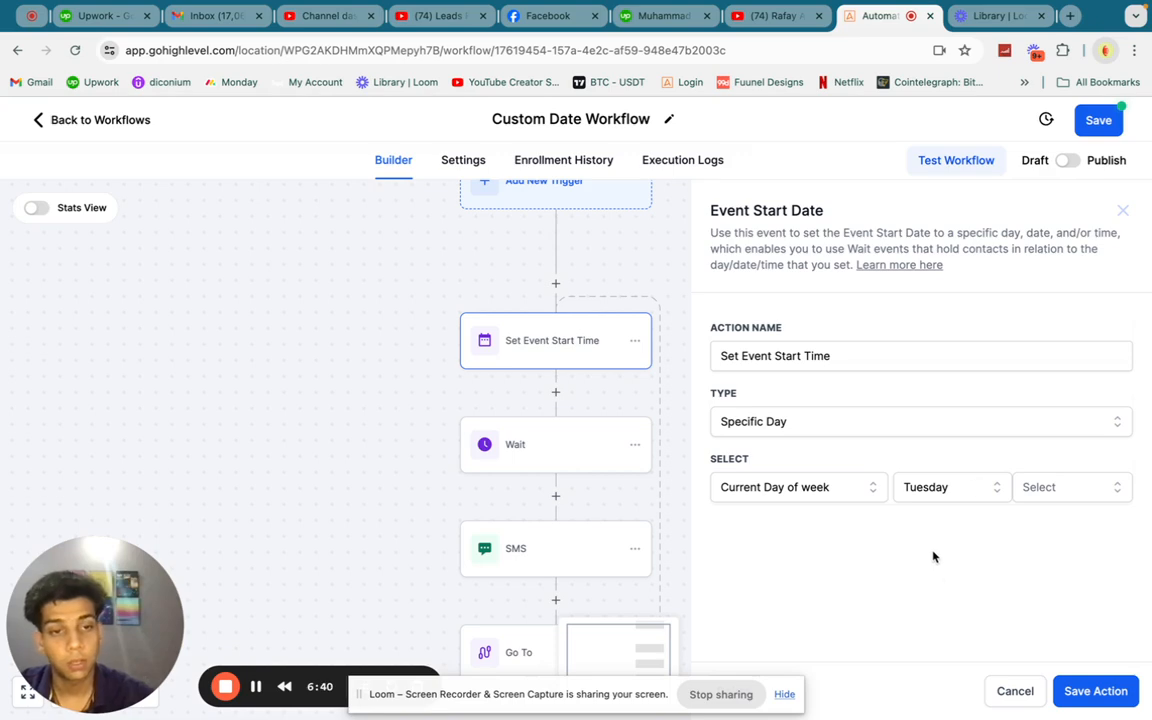
pyautogui.click(1045, 485)
pyautogui.scroll(-20, 1045, 560)
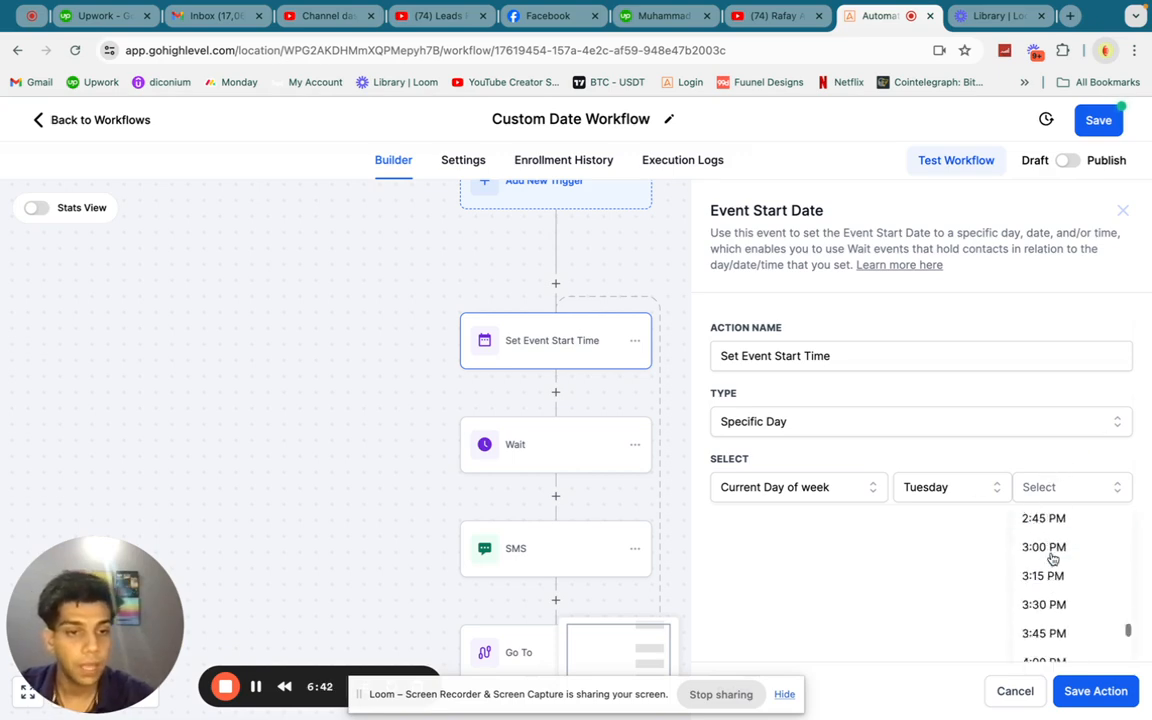
pyautogui.click(1036, 578)
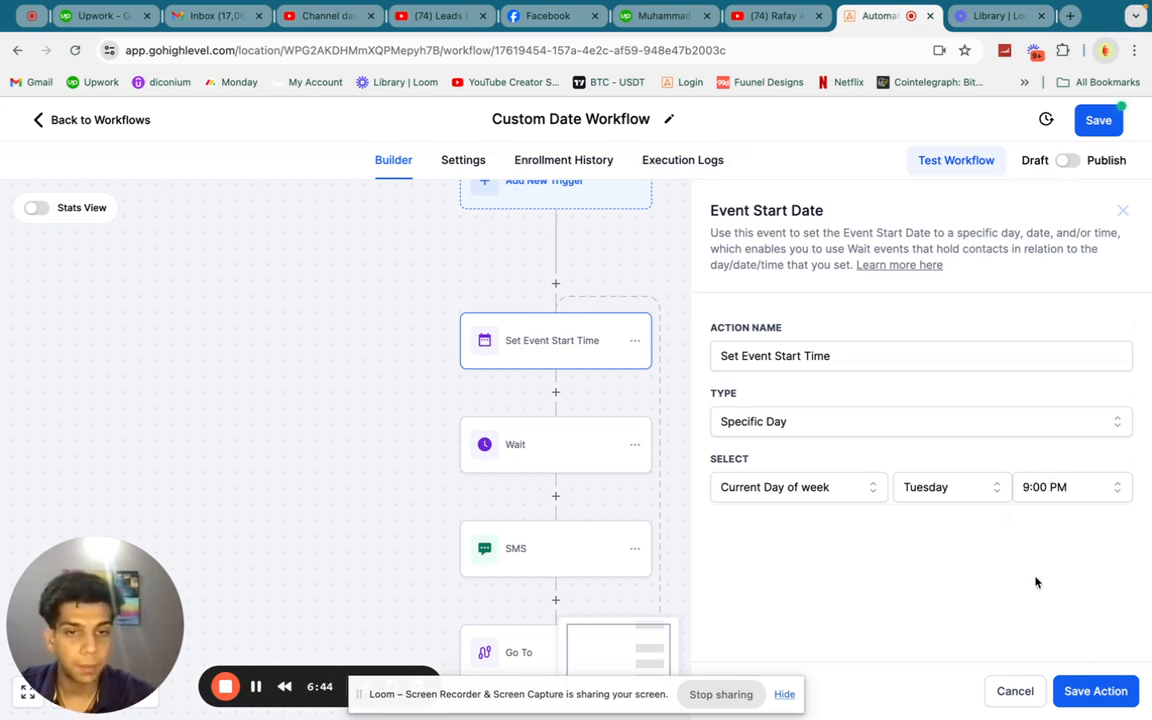
pyautogui.click(1108, 694)
# Set the Wait action to 1 hour before the event and save it
pyautogui.click(586, 467)
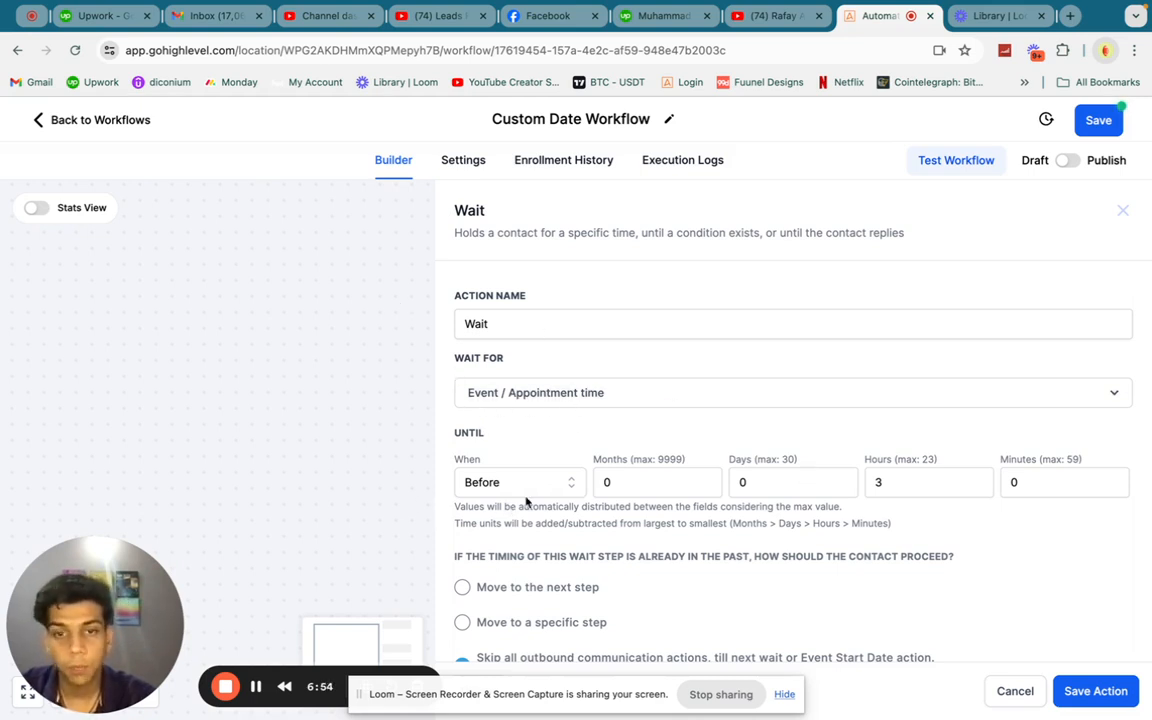
pyautogui.doubleClick(924, 483)
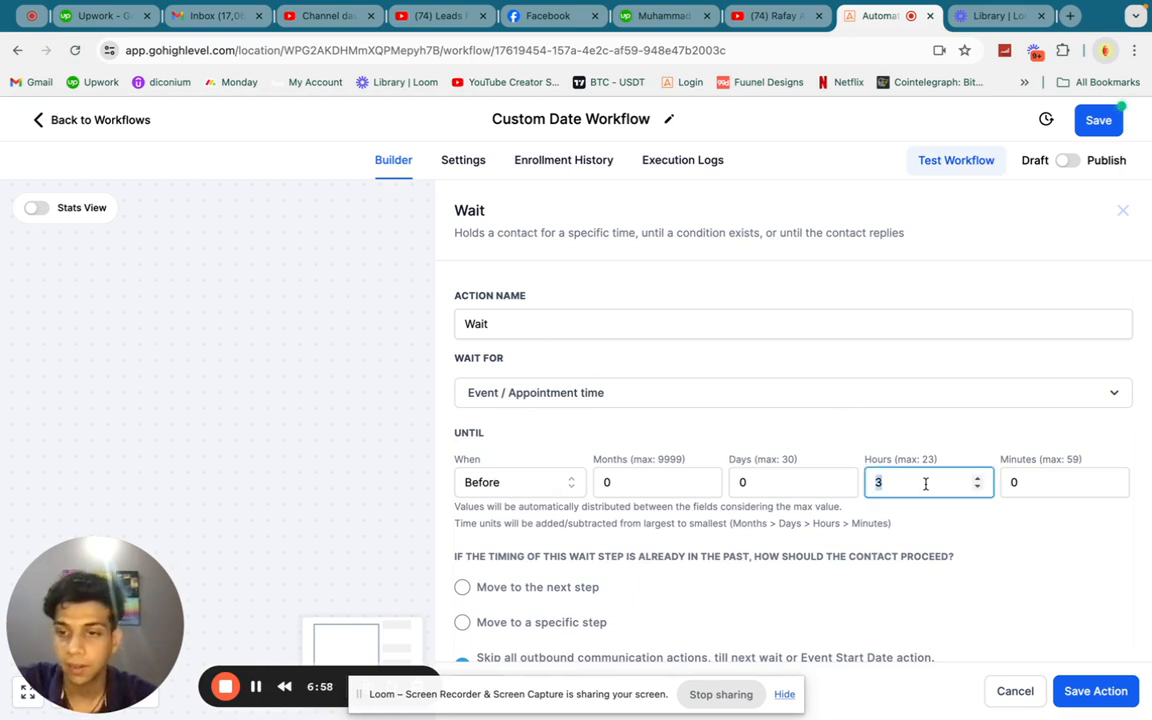
pyautogui.write('2')
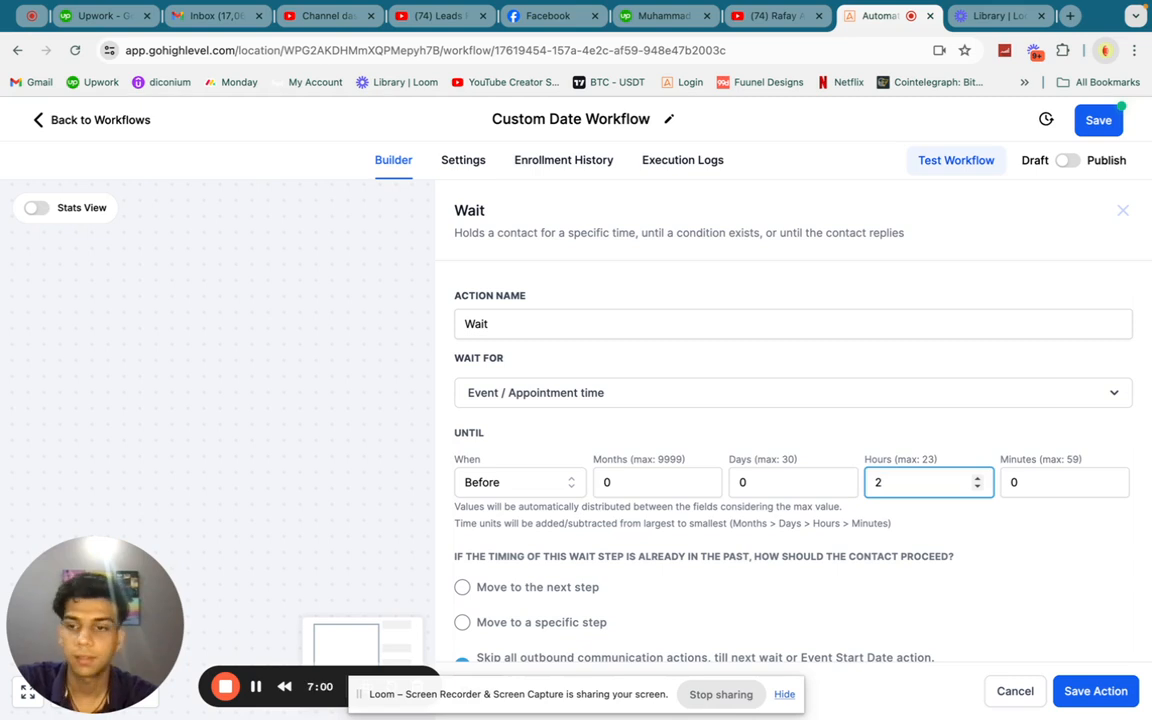
pyautogui.click(1077, 684)
# Replace the SMS message with "Our meeting is starting in1 hour" and save the action
pyautogui.click(527, 548)
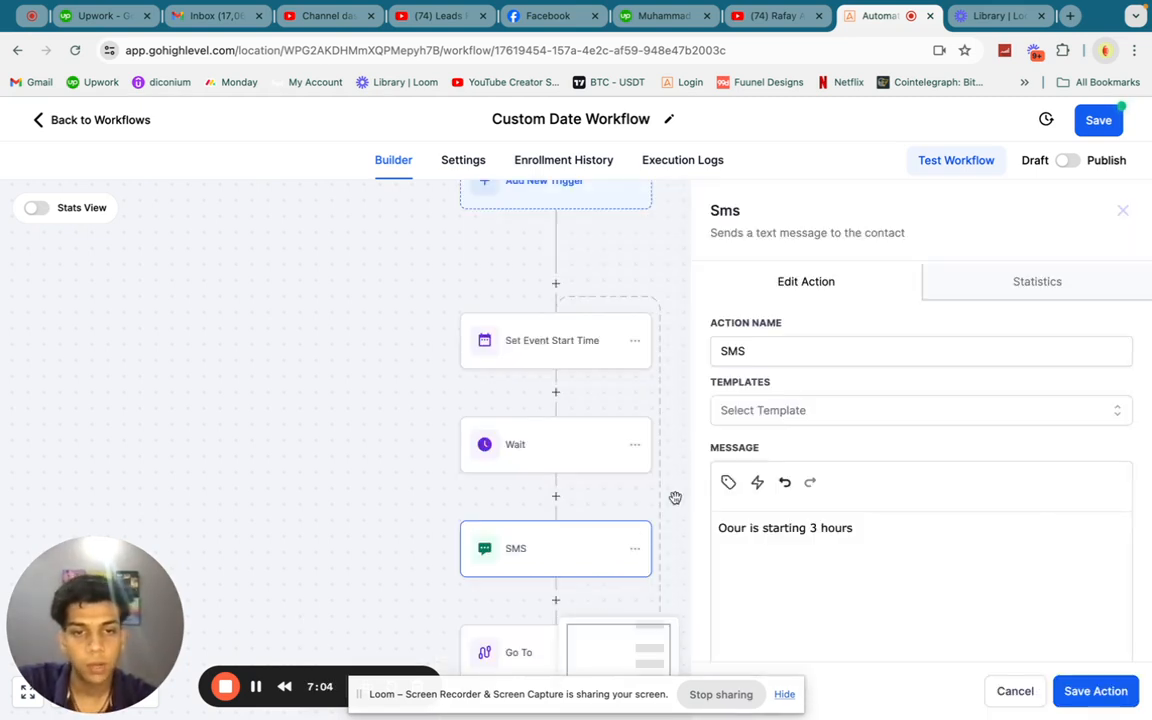
pyautogui.tripleClick(868, 523)
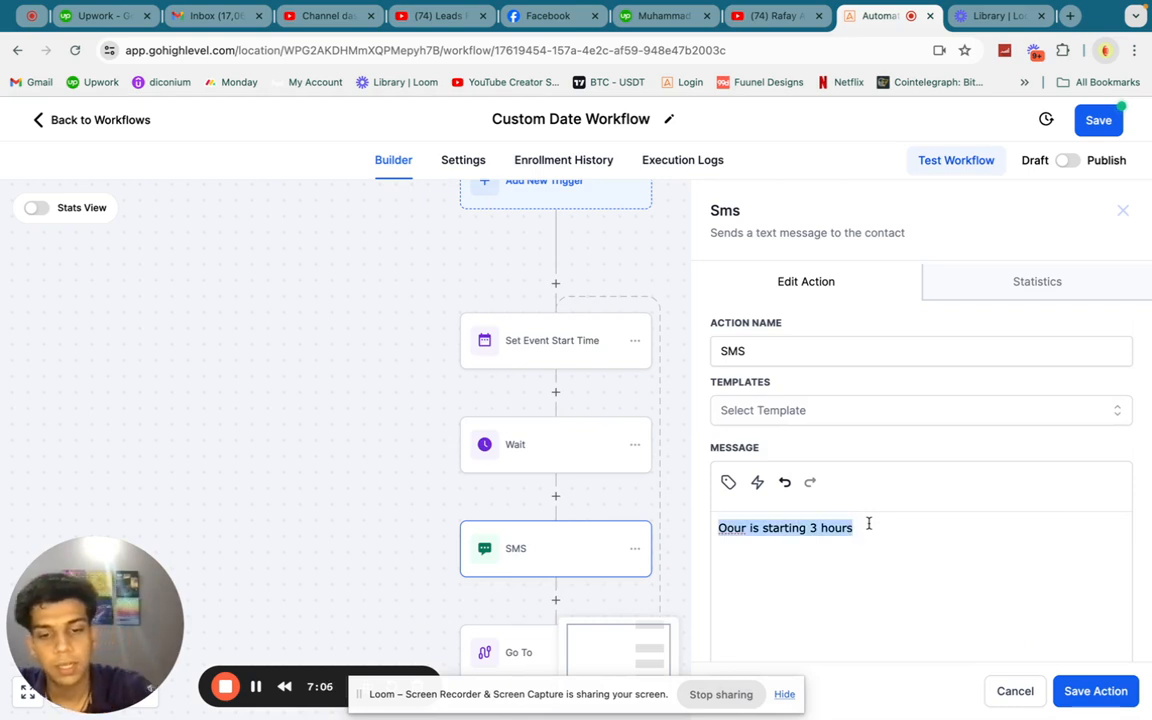
pyautogui.write('Our meeting is startingh')
pyautogui.press('BackSpace')
pyautogui.press('BackSpace')
pyautogui.write('in1 houor')
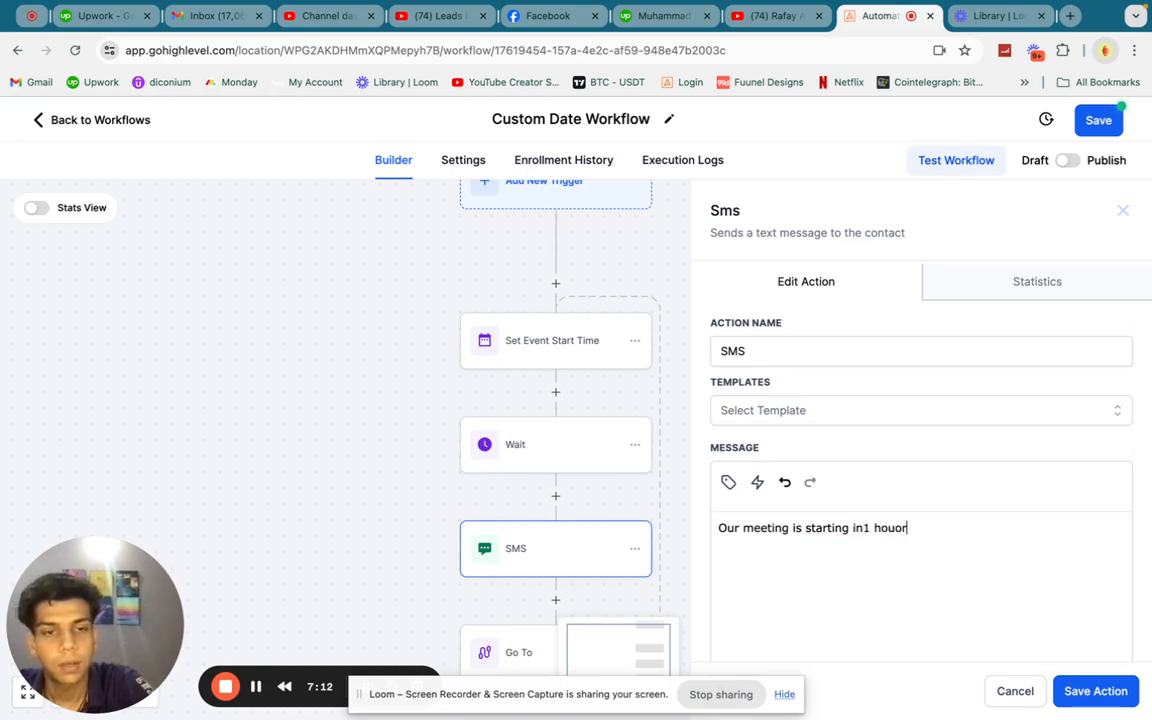
pyautogui.press('BackSpace')
pyautogui.press('BackSpace')
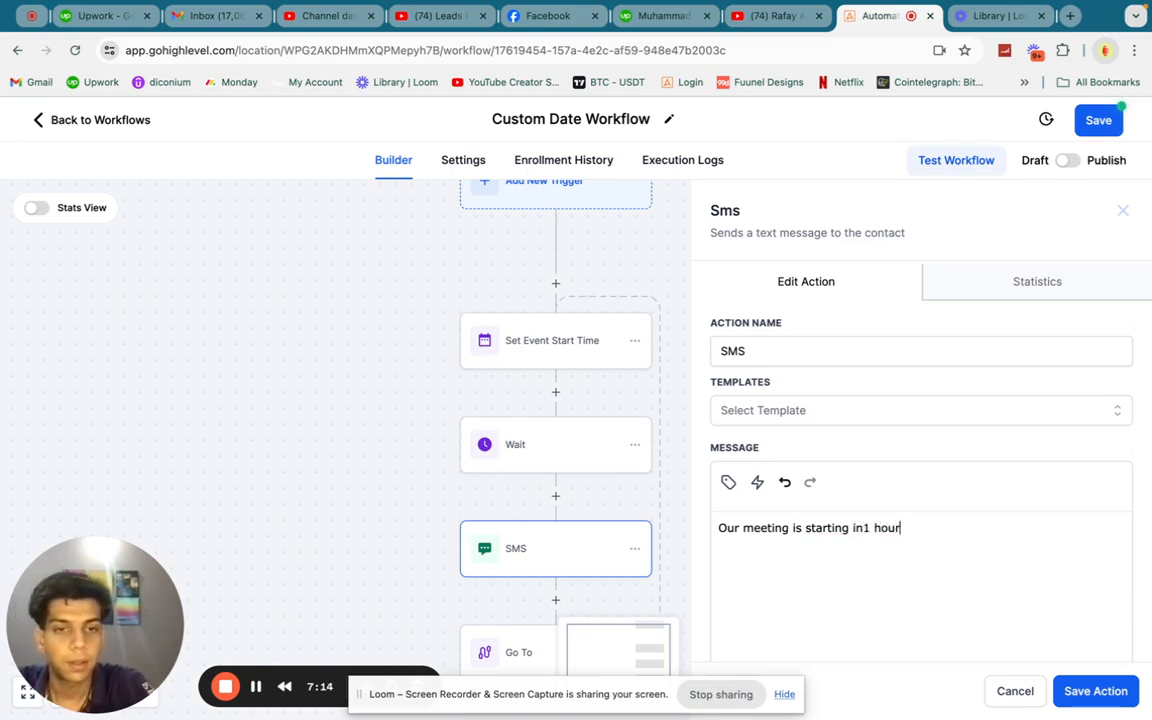
pyautogui.click(1078, 690)
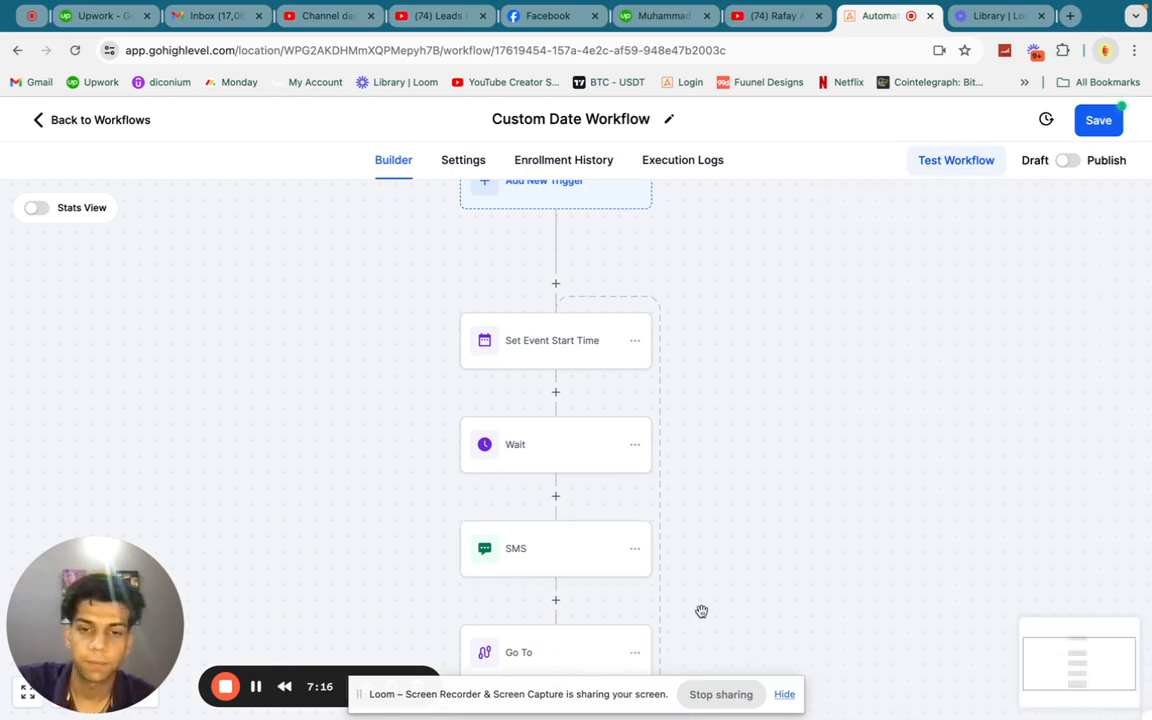
# Review the settings of the Set Event Start Time, Wait and SMS actions, closing them without changes
pyautogui.scroll(-2, 701, 611)
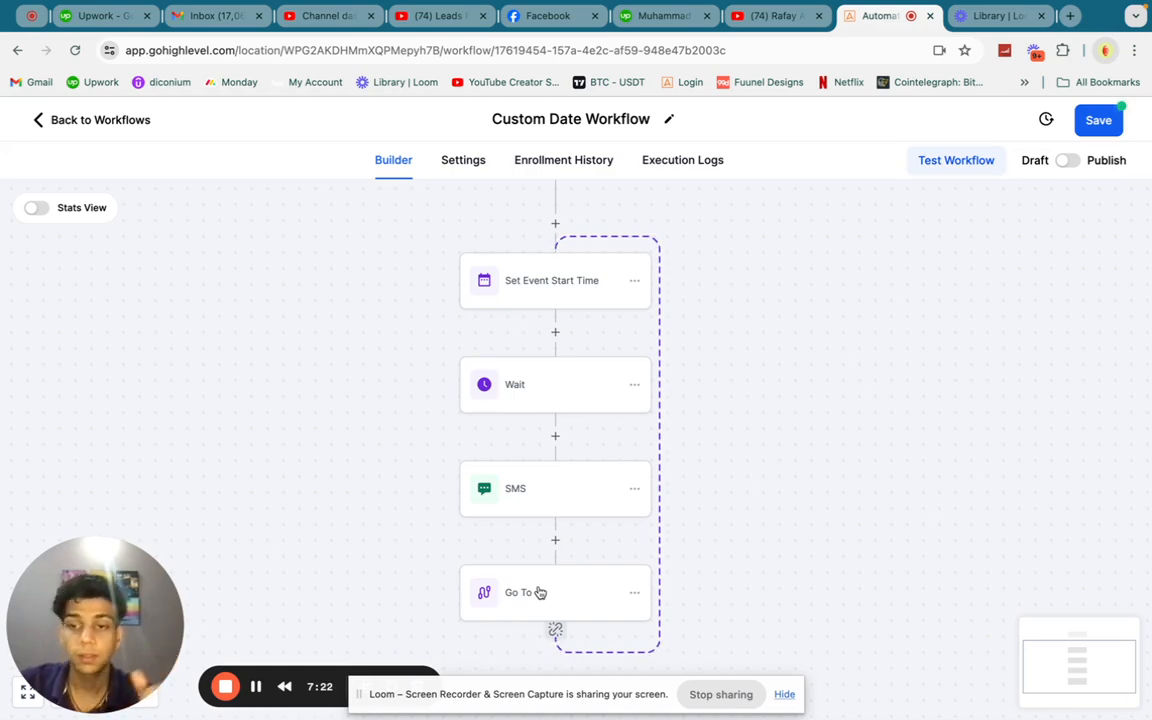
pyautogui.click(565, 289)
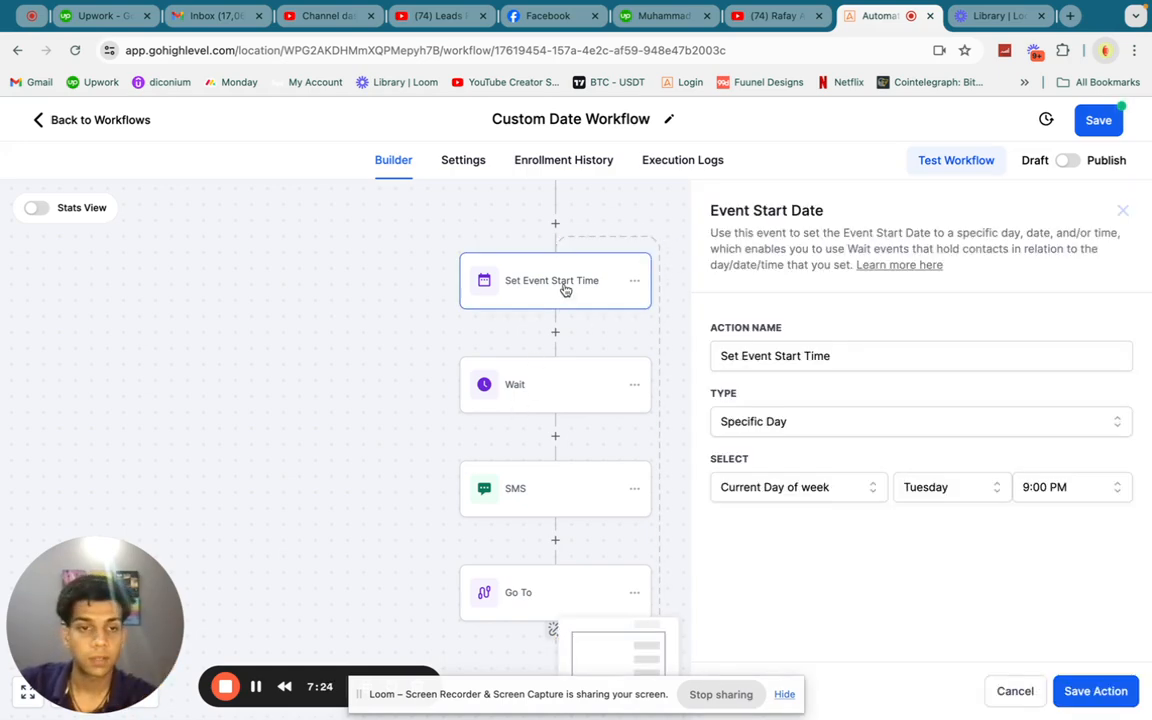
pyautogui.click(595, 397)
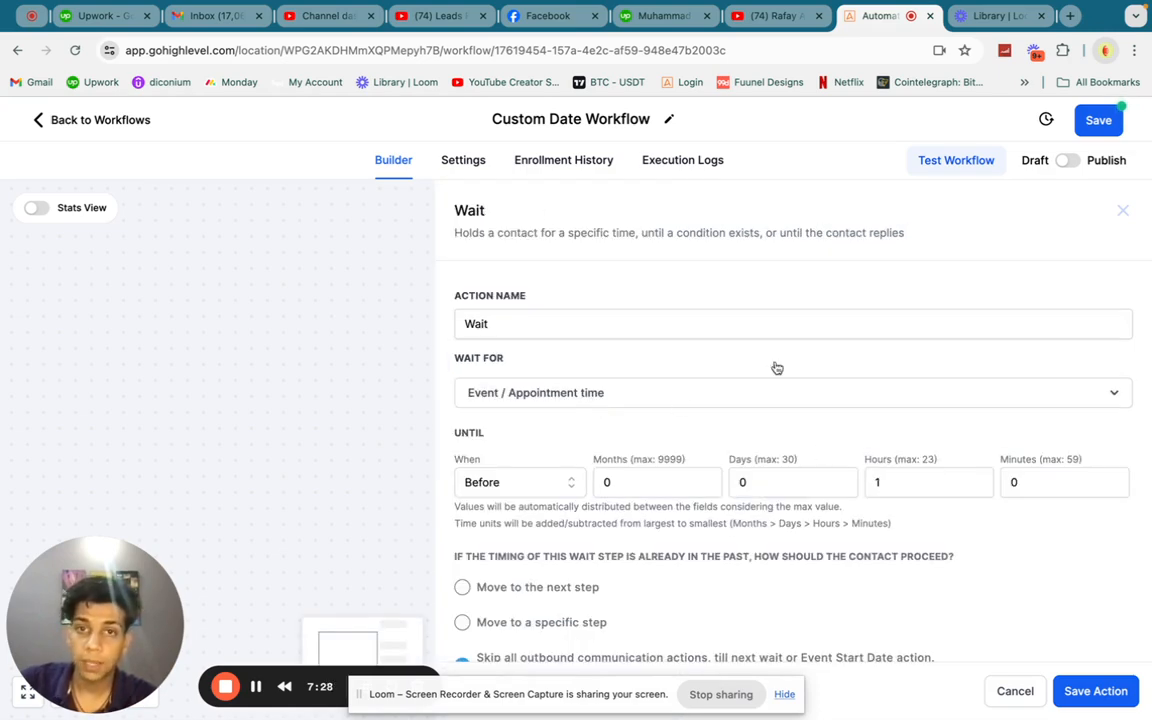
pyautogui.click(1122, 210)
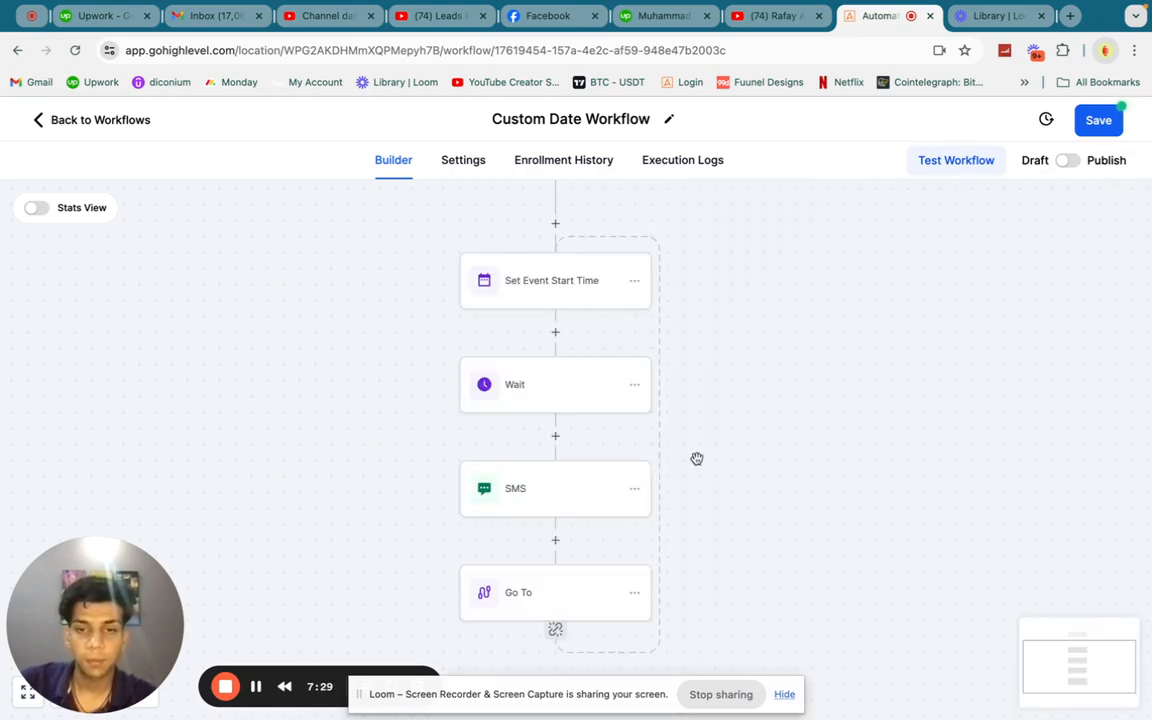
pyautogui.click(553, 497)
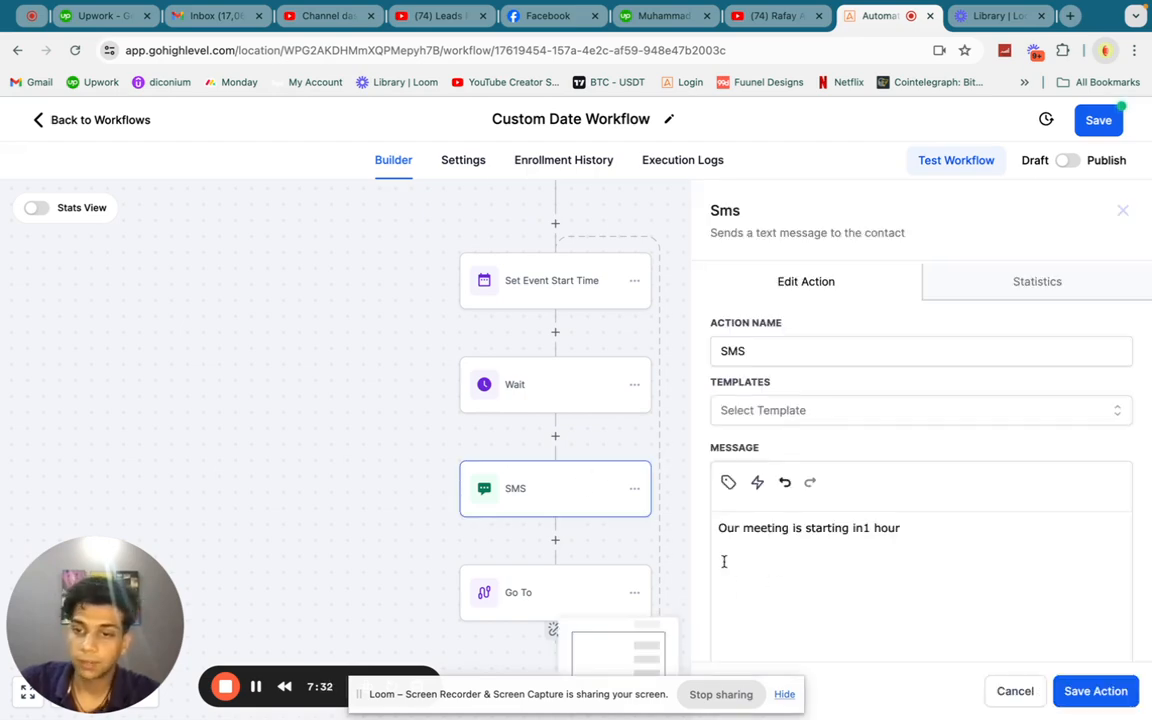
pyautogui.click(1122, 210)
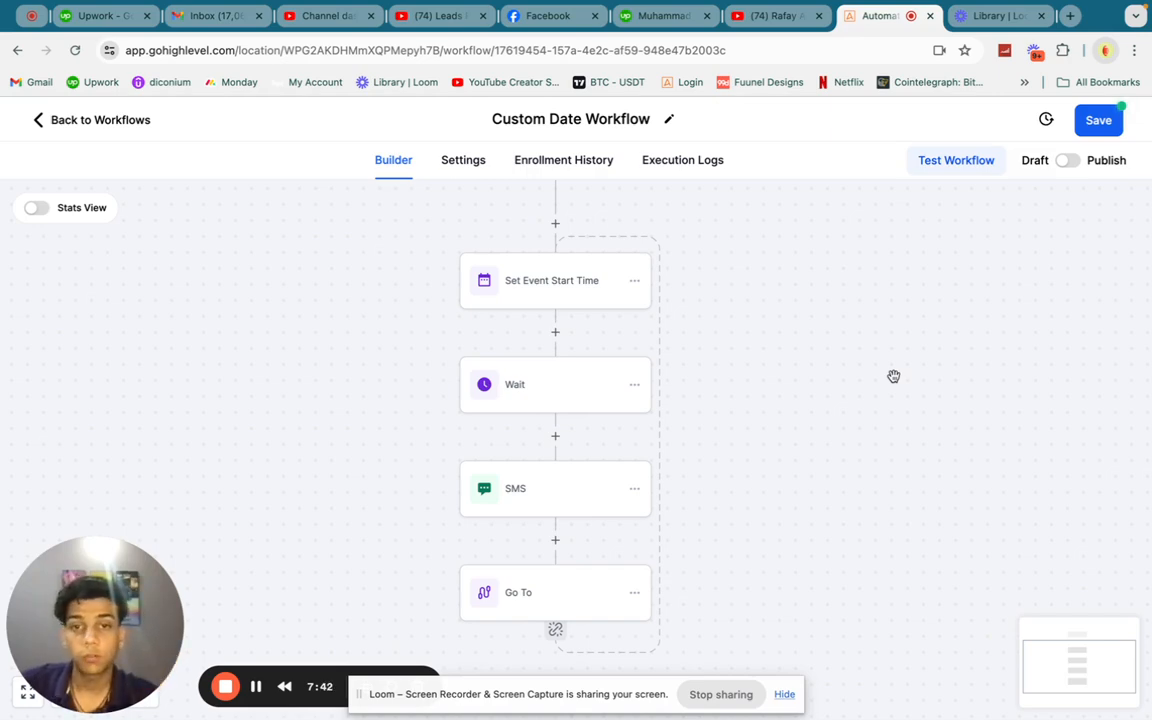
# Examine the Specific Date/Time and Specific Day types in Set Event Start Time, and close the action without saving
pyautogui.click(565, 290)
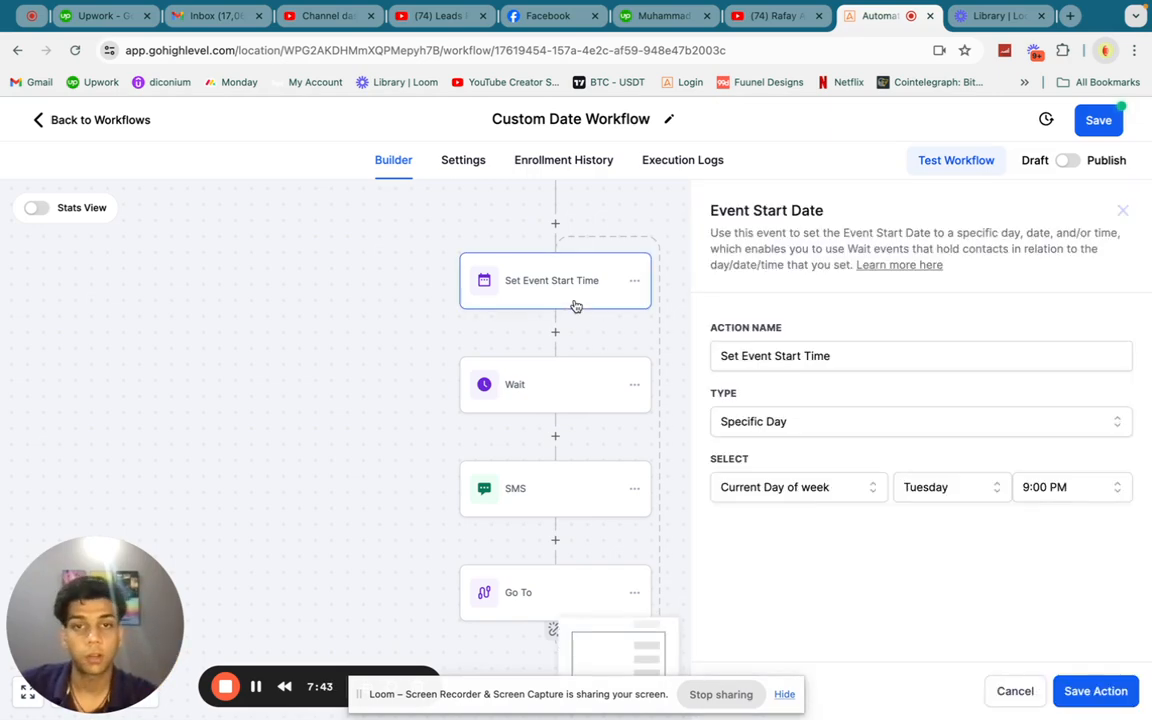
pyautogui.click(922, 424)
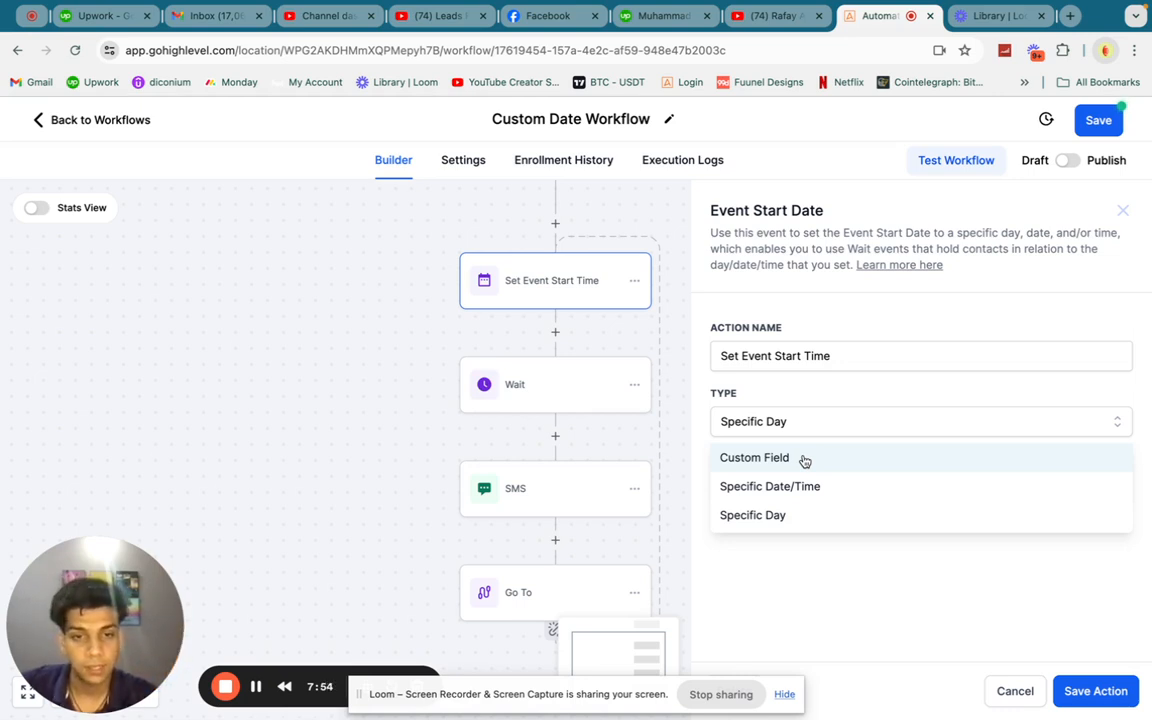
pyautogui.click(795, 486)
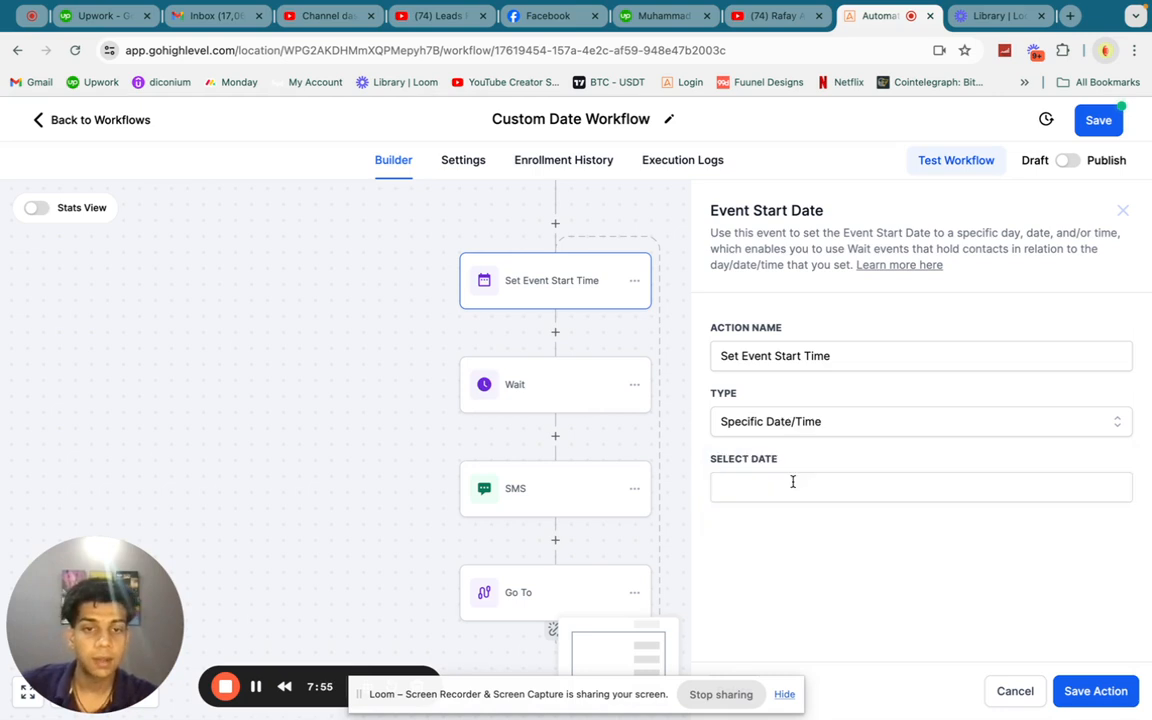
pyautogui.click(823, 422)
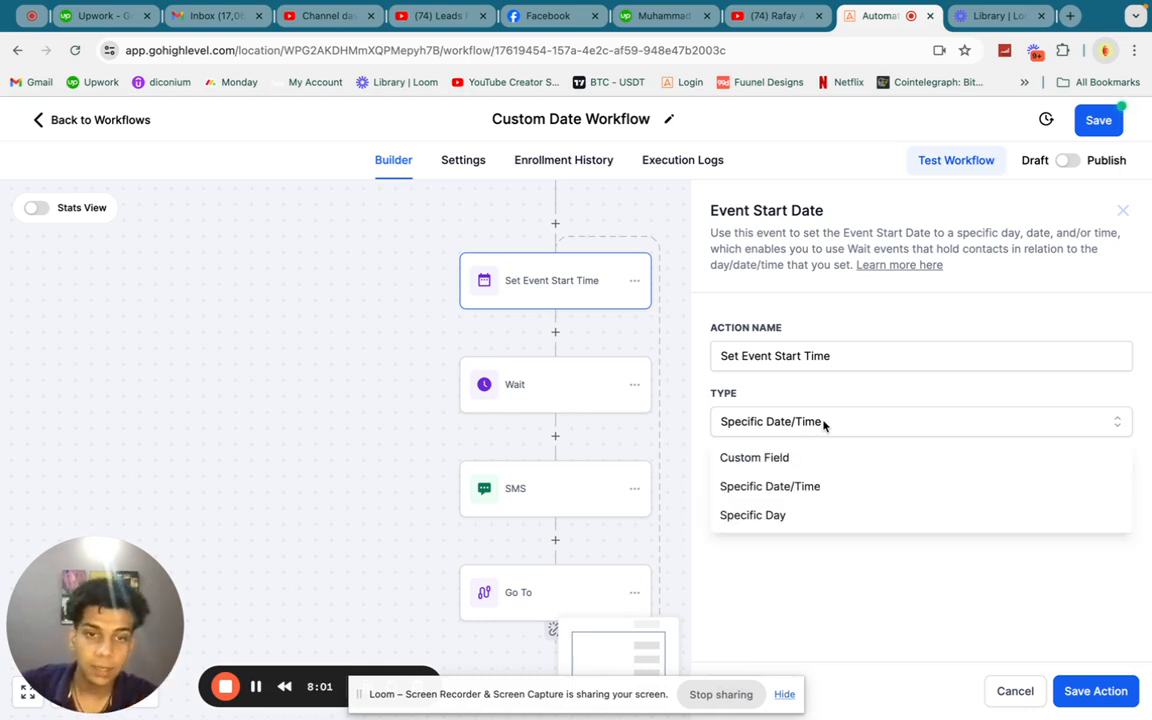
pyautogui.click(833, 527)
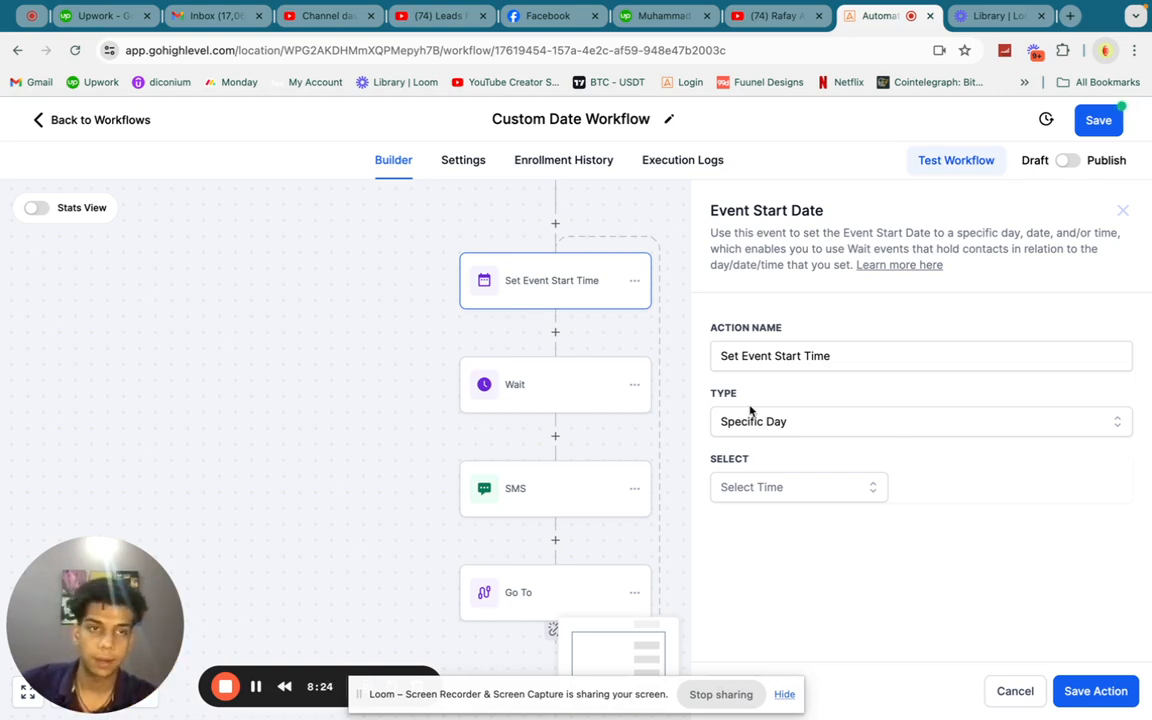
pyautogui.click(1121, 212)
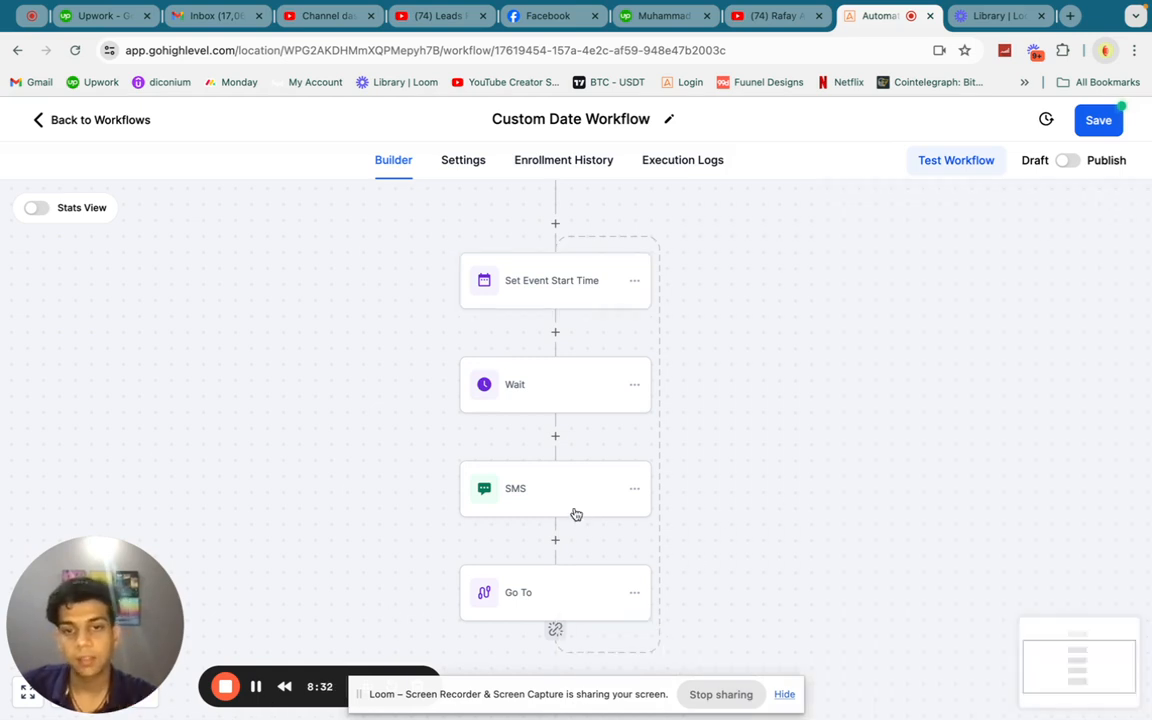
pyautogui.scroll(-1, 576, 515)
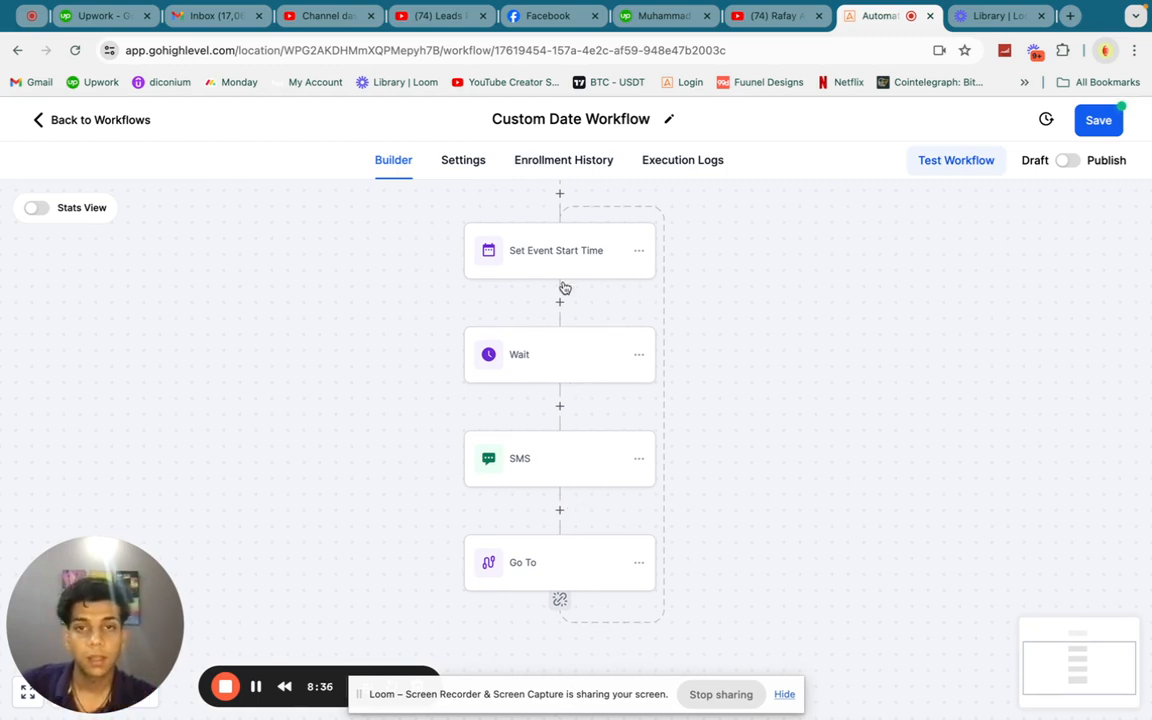
# Check the day and time in Set Event Start Time and the Wait action's timing, closing both without changes
pyautogui.click(514, 246)
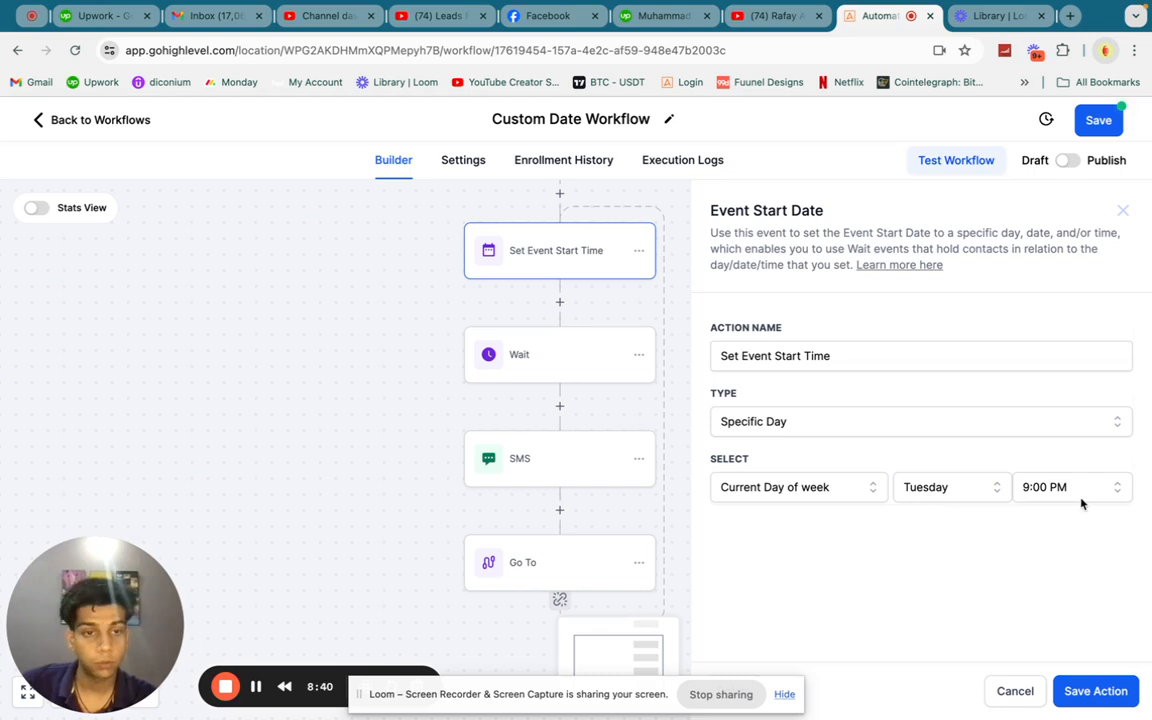
pyautogui.click(480, 332)
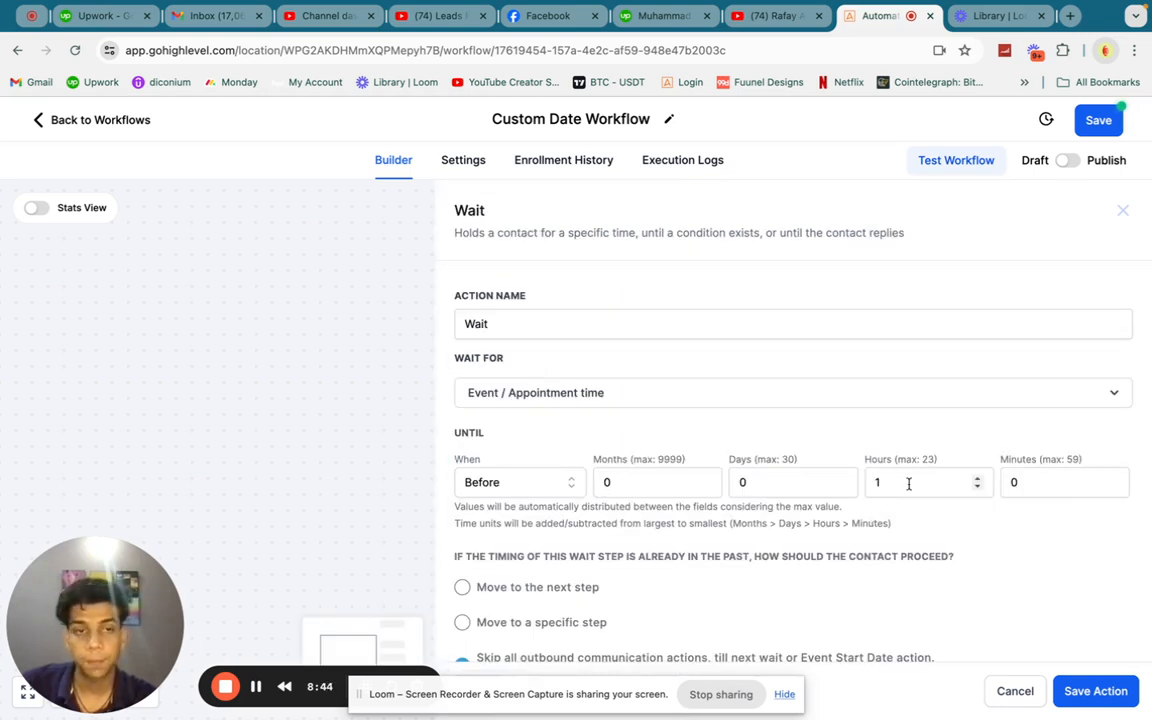
pyautogui.click(1123, 210)
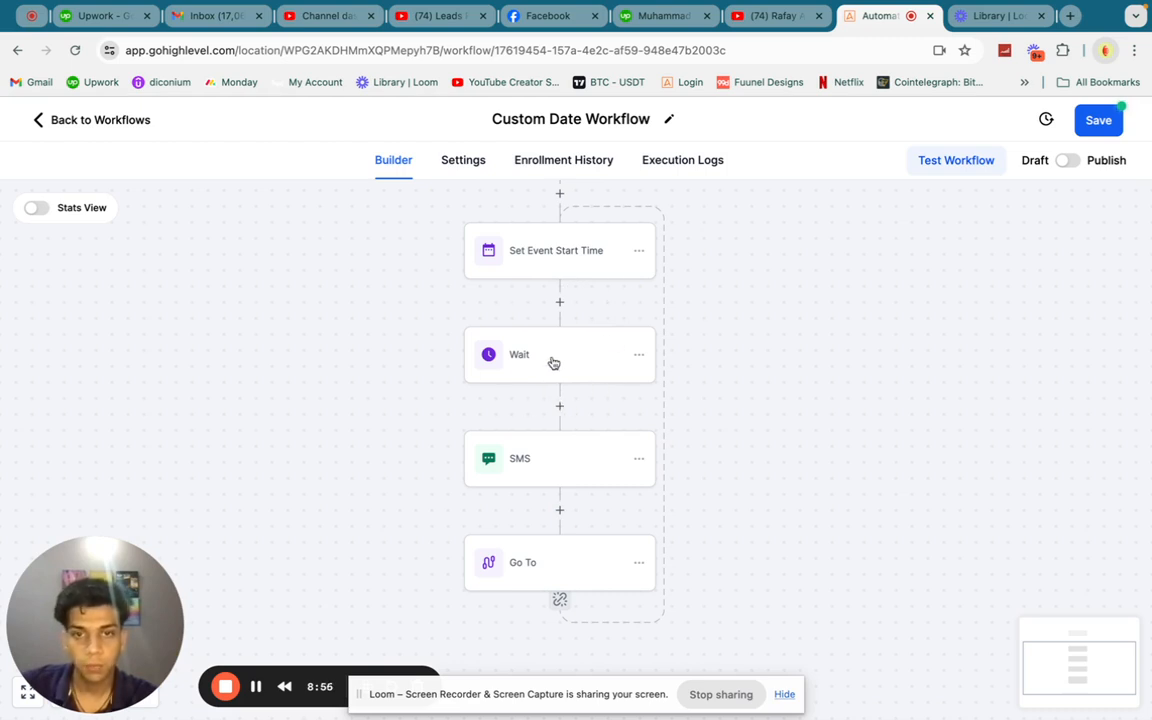
pyautogui.click(559, 510)
pyautogui.write('wait')
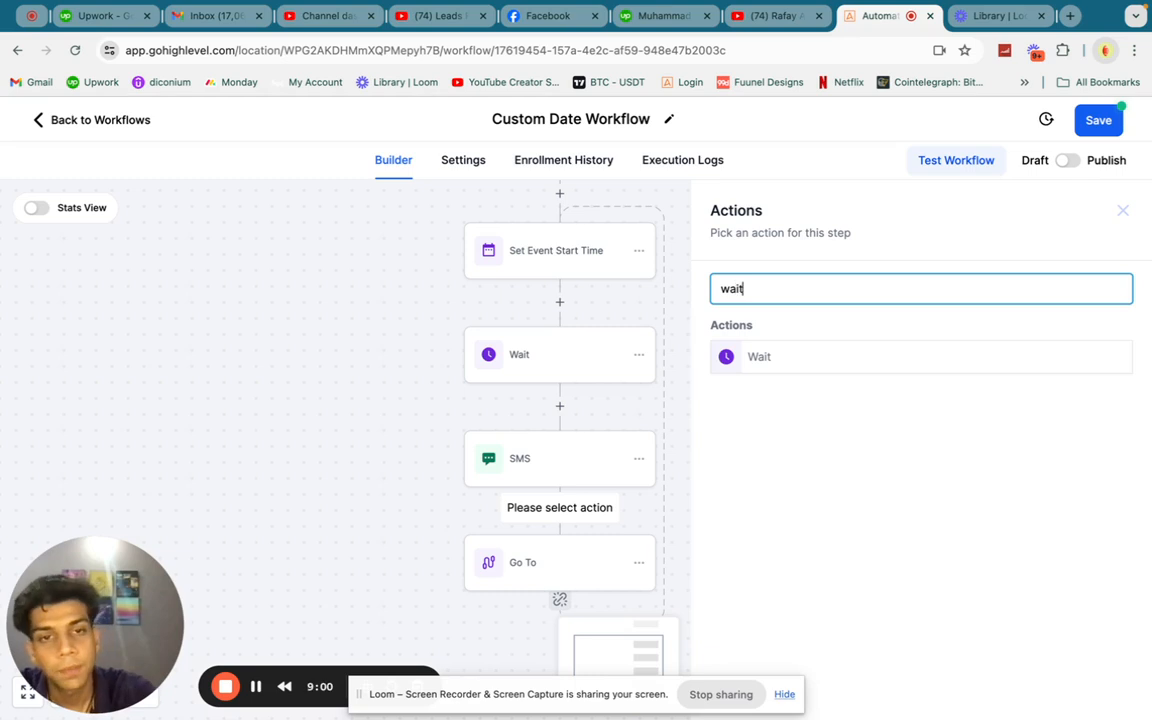
pyautogui.click(773, 360)
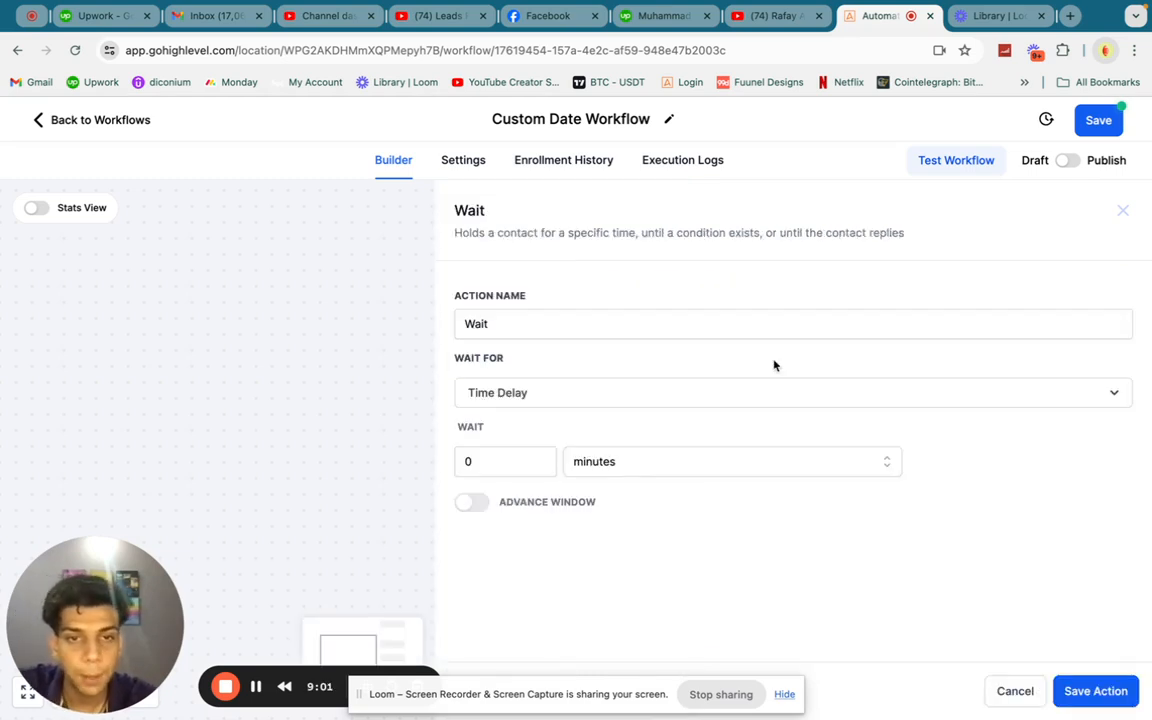
pyautogui.click(540, 392)
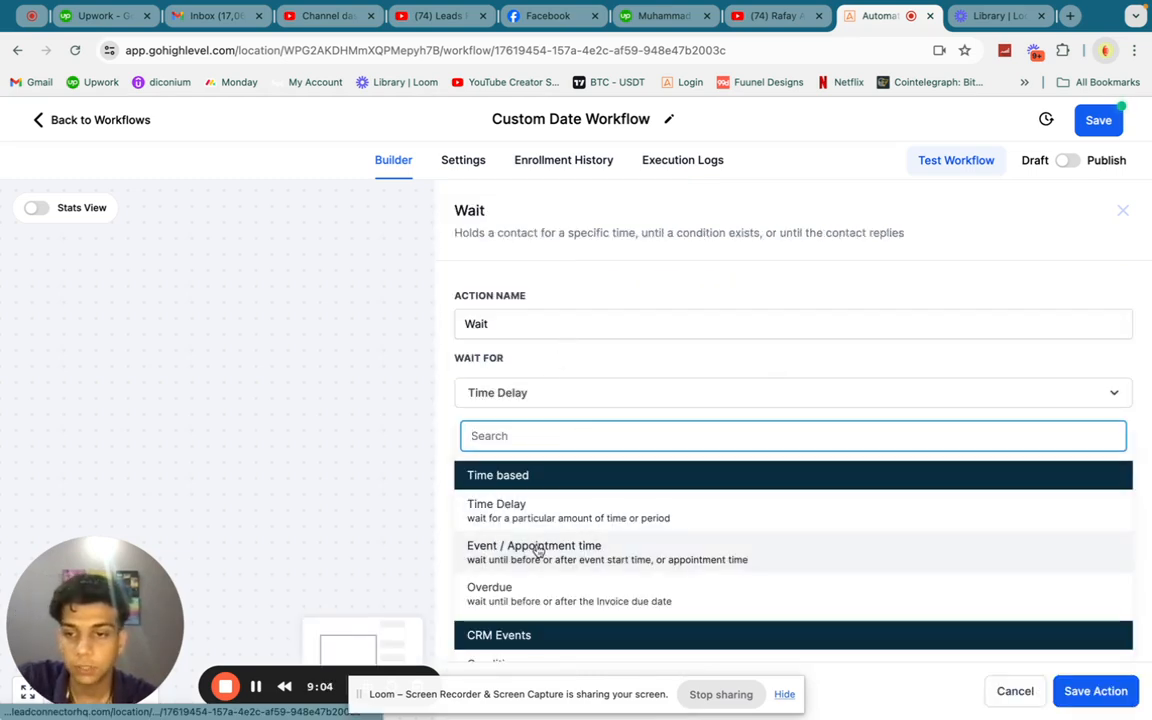
pyautogui.click(527, 393)
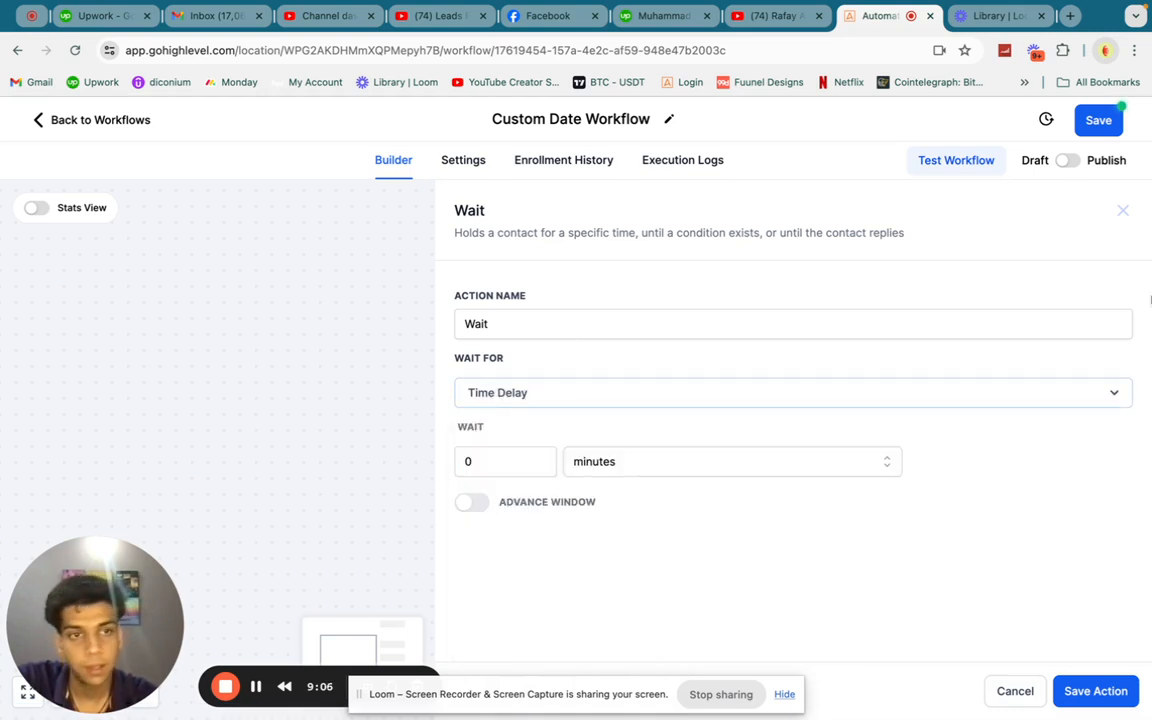
pyautogui.click(1123, 211)
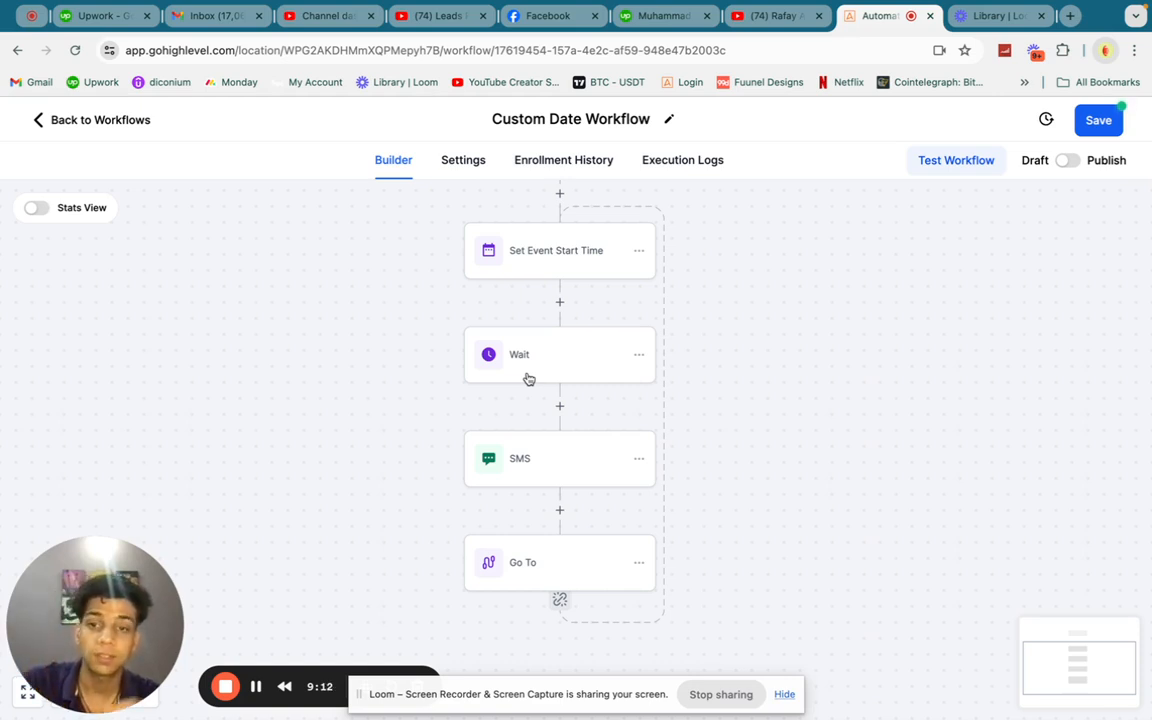
# Add a Wait action between the SMS and Go To actions with a time delay of 45 minutes, and save it
pyautogui.click(560, 511)
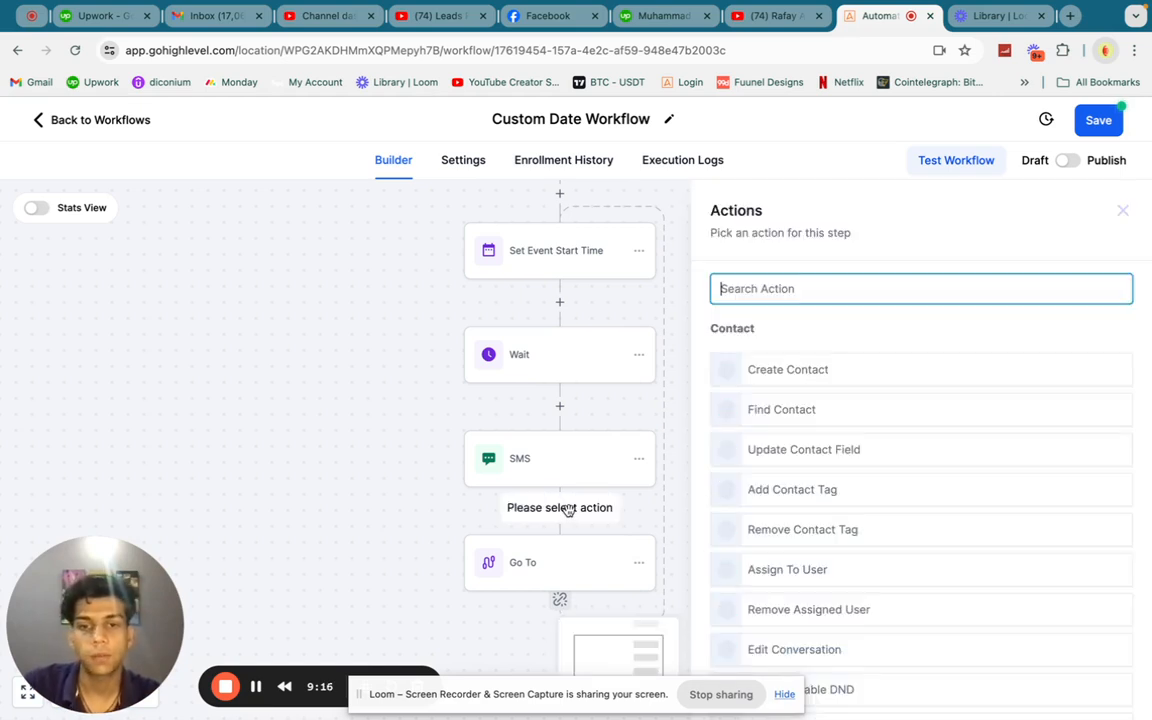
pyautogui.write('wait')
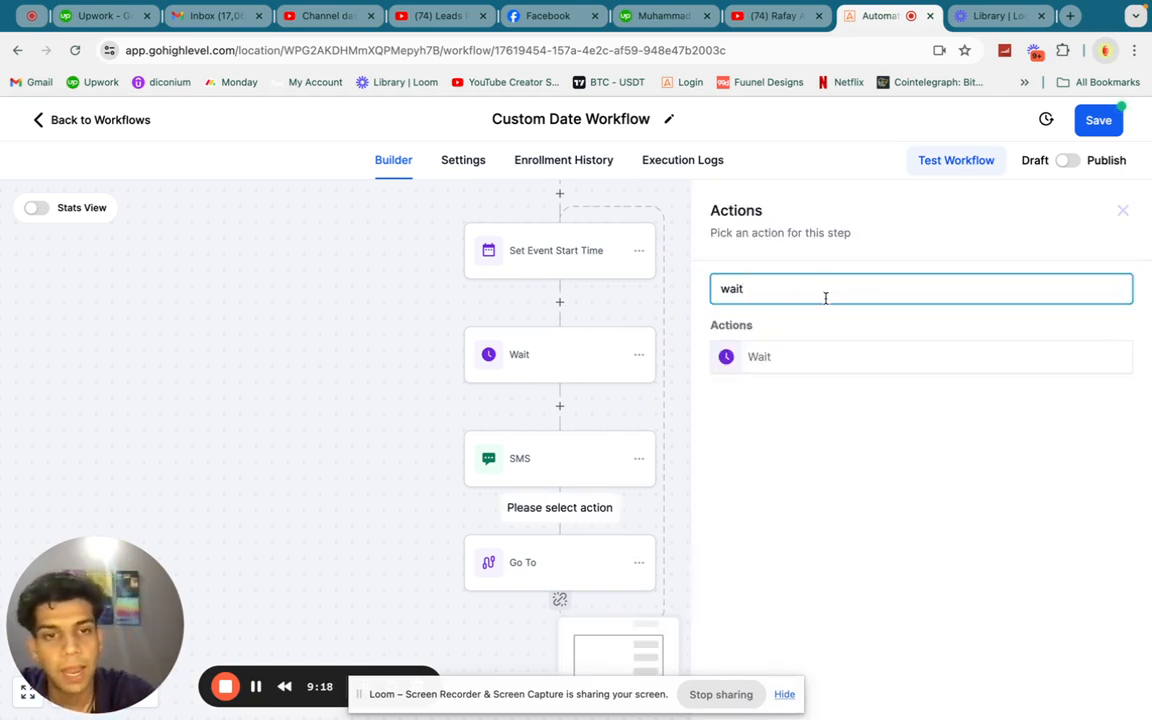
pyautogui.click(759, 357)
pyautogui.click(483, 472)
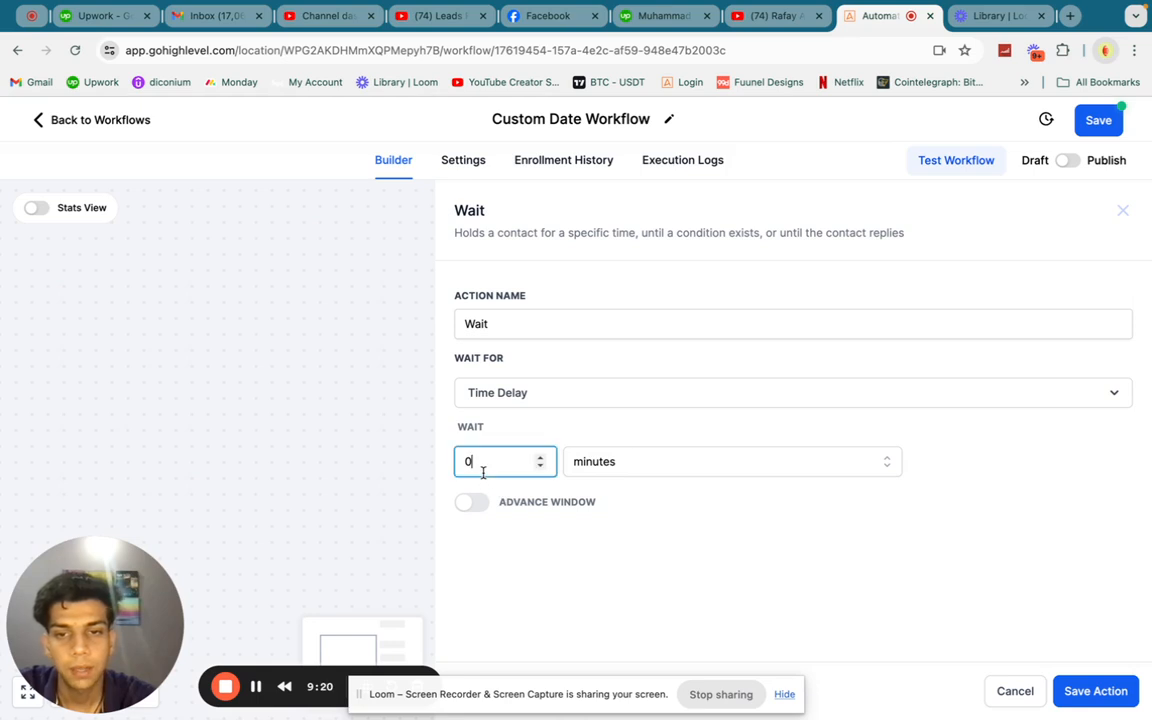
pyautogui.write('25')
pyautogui.press('BackSpace')
pyautogui.press('BackSpace')
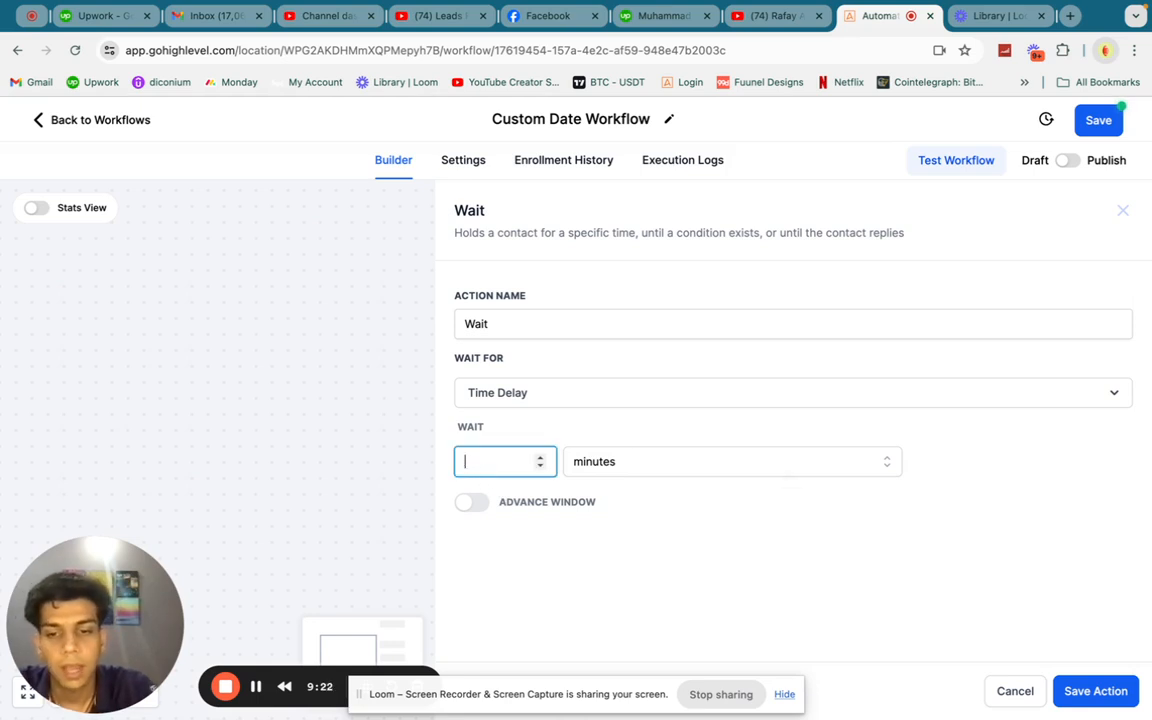
pyautogui.write('45')
pyautogui.click(1094, 689)
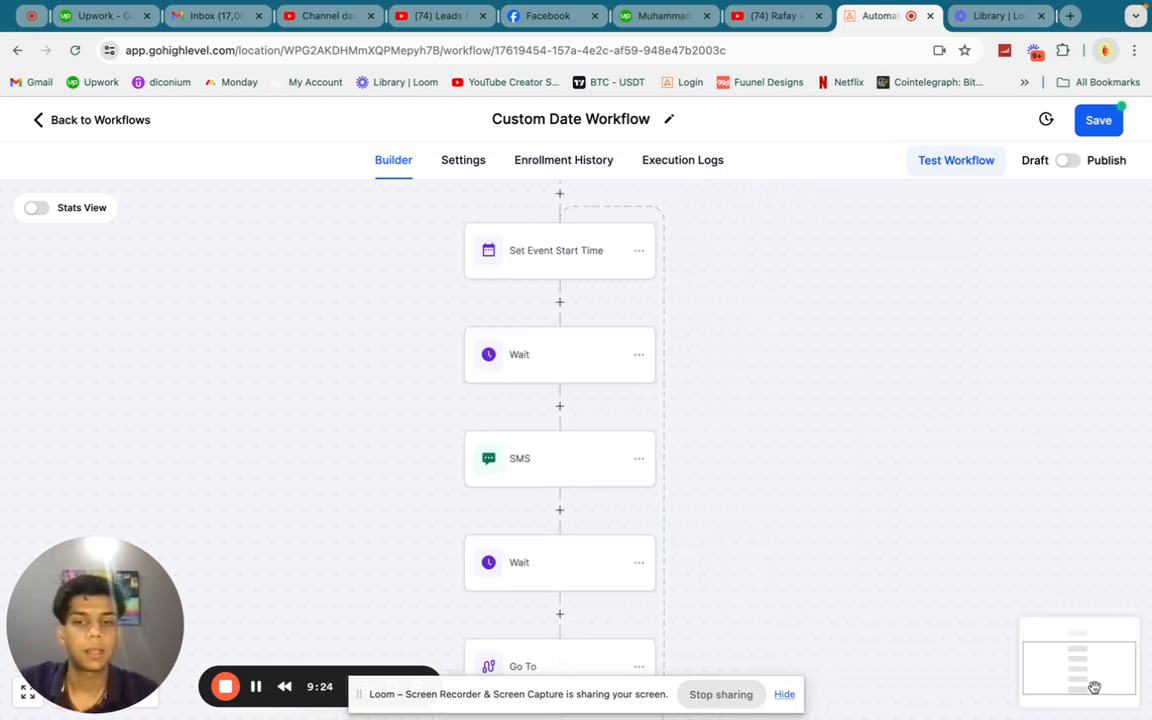
# Copy only the SMS action and place the copy between the second Wait and the Go To action
pyautogui.click(639, 462)
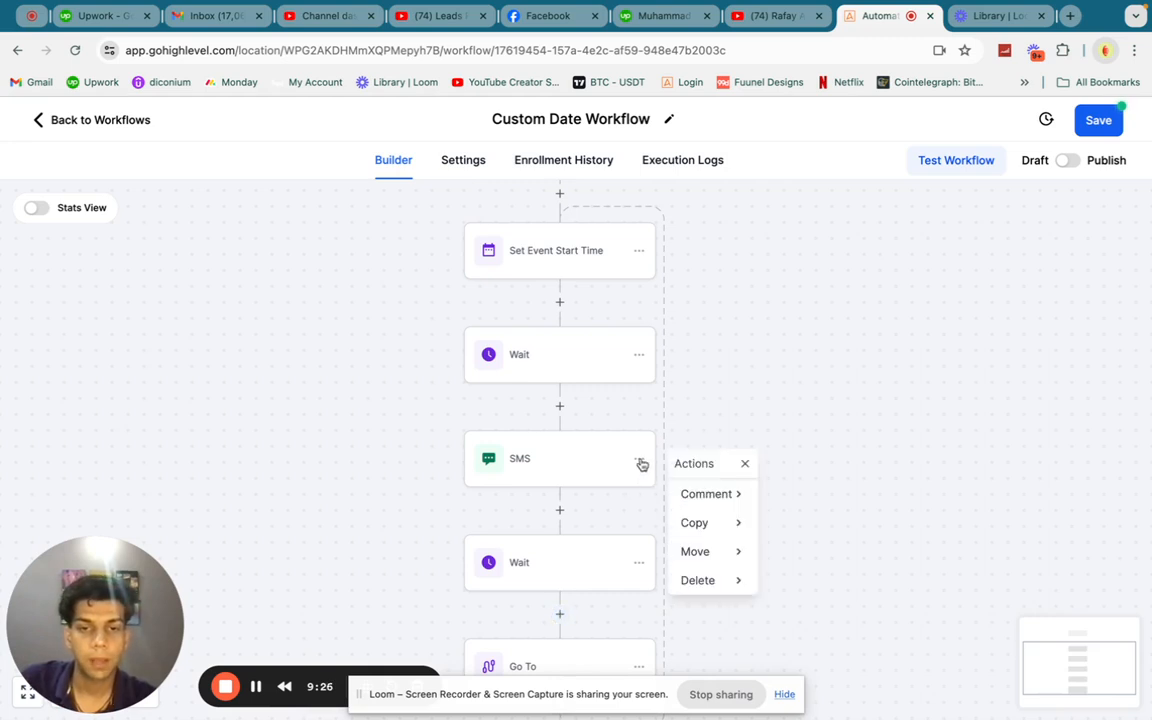
pyautogui.click(733, 522)
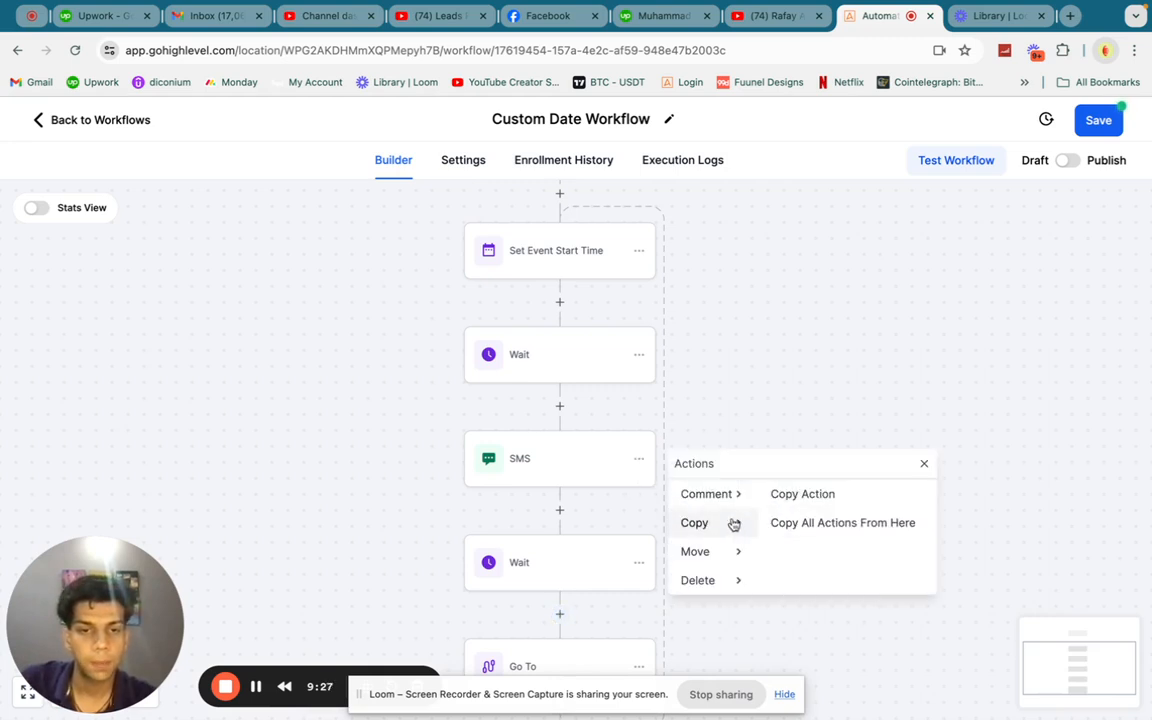
pyautogui.click(792, 494)
pyautogui.click(550, 614)
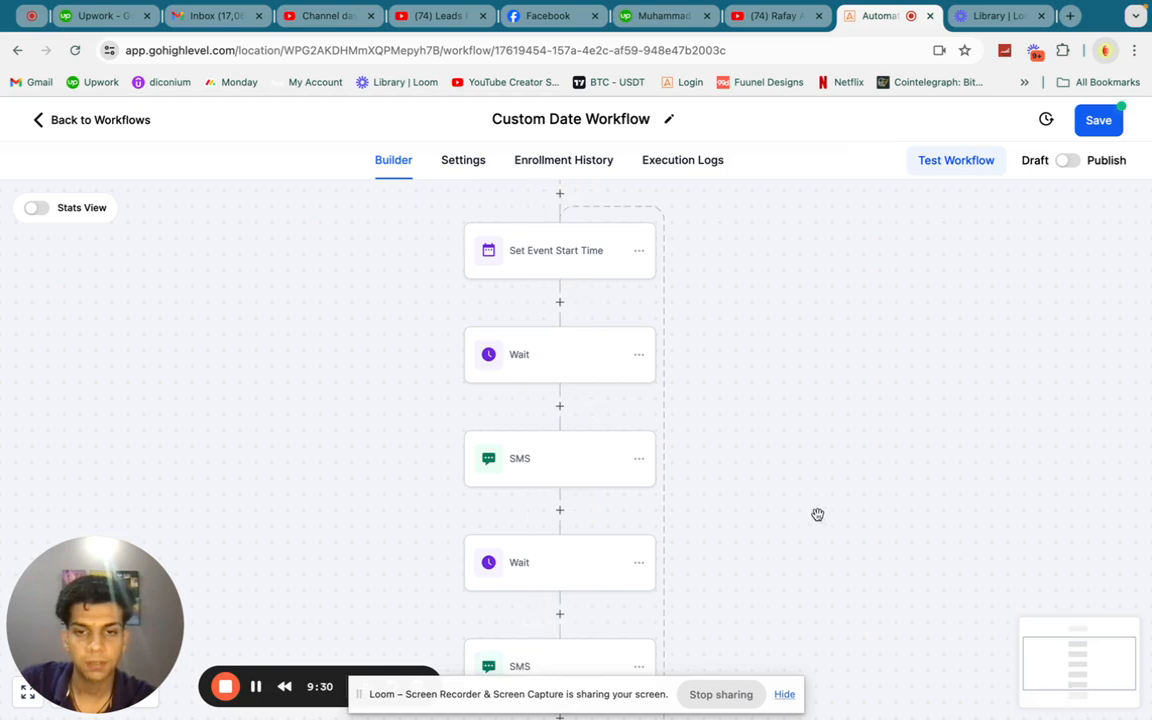
# Look over the complete action sequence from the trigger to Go To, and save the workflow
pyautogui.scroll(-2, 808, 517)
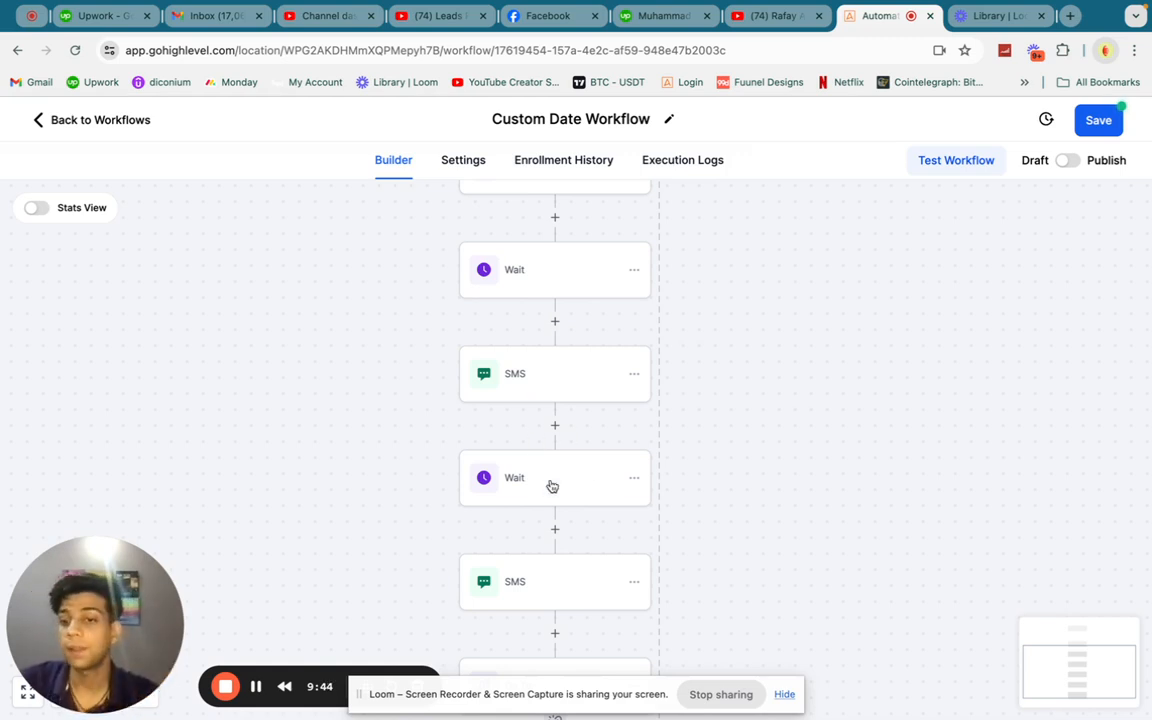
pyautogui.scroll(-2, 715, 507)
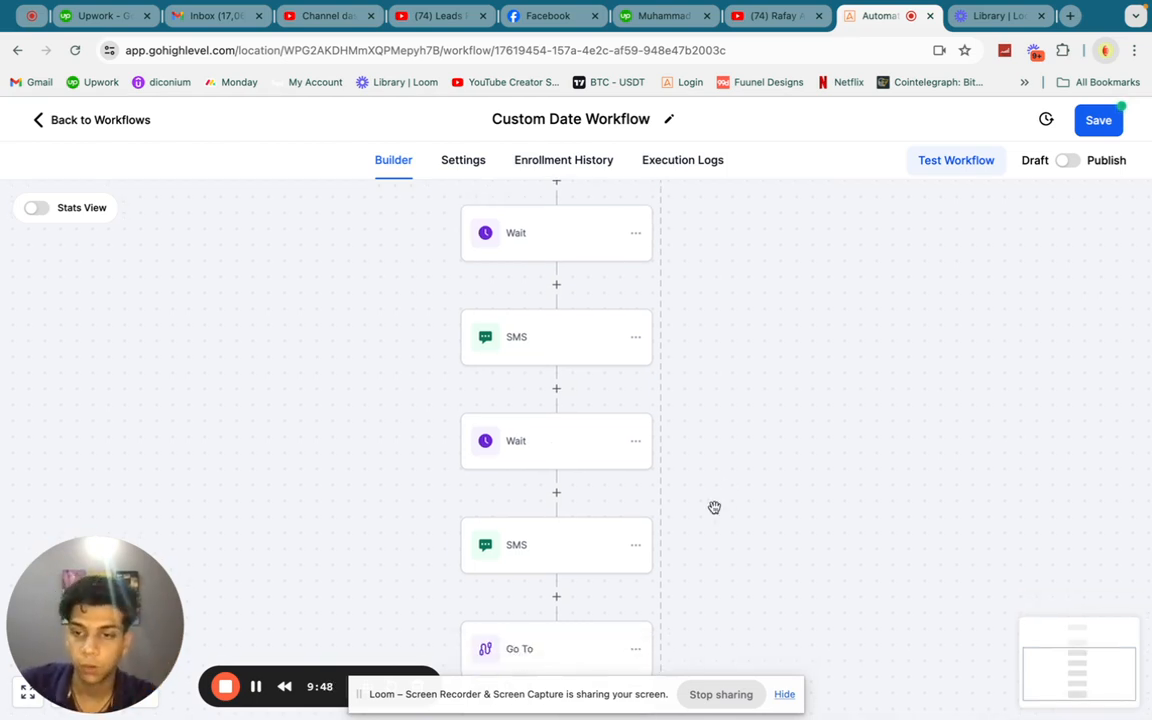
pyautogui.scroll(5, 715, 507)
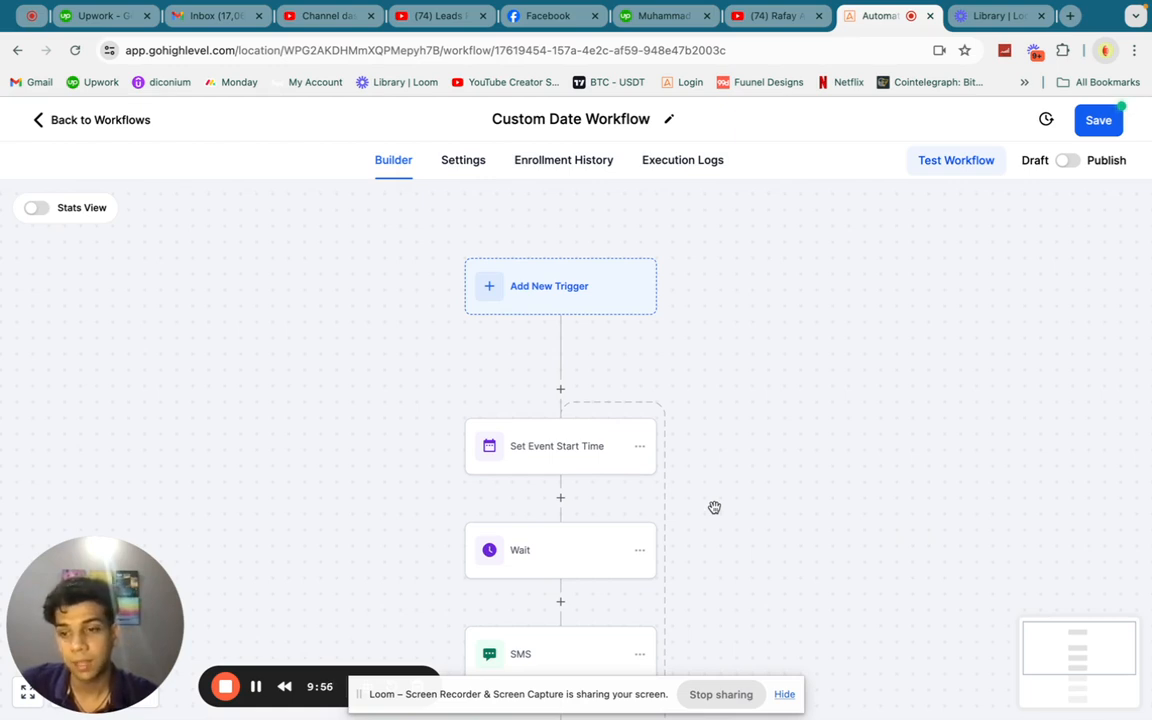
pyautogui.click(1108, 131)
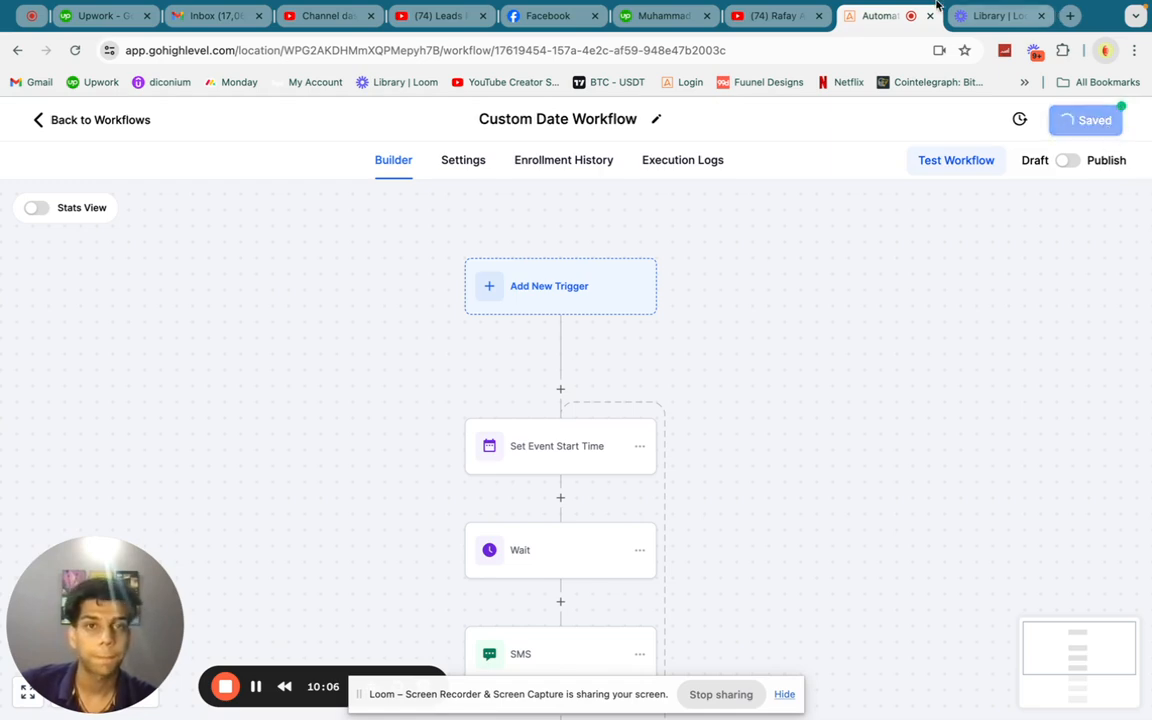